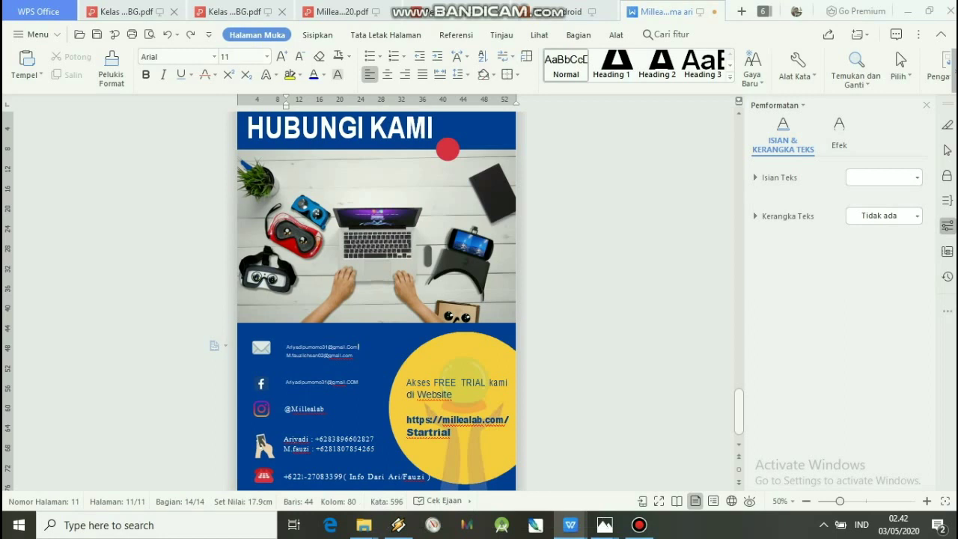
Minimize the open WPS document, launch MilleaLab and maximize its window
mouse_move(605, 525)
click(908, 11)
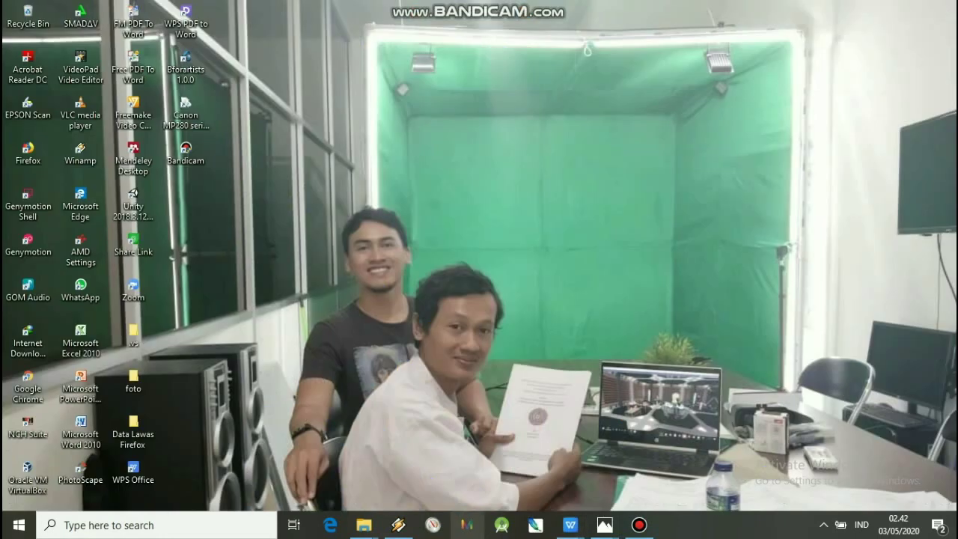
click(467, 525)
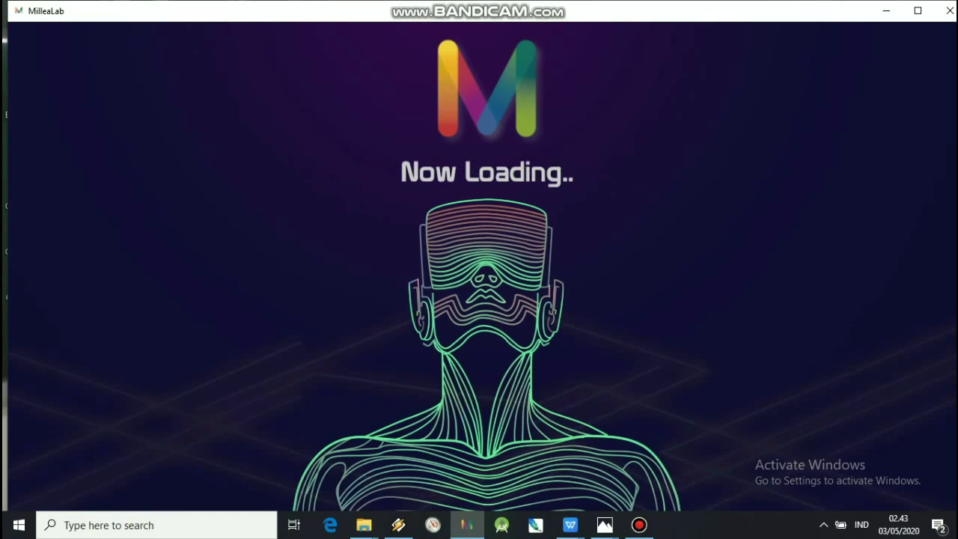
click(917, 11)
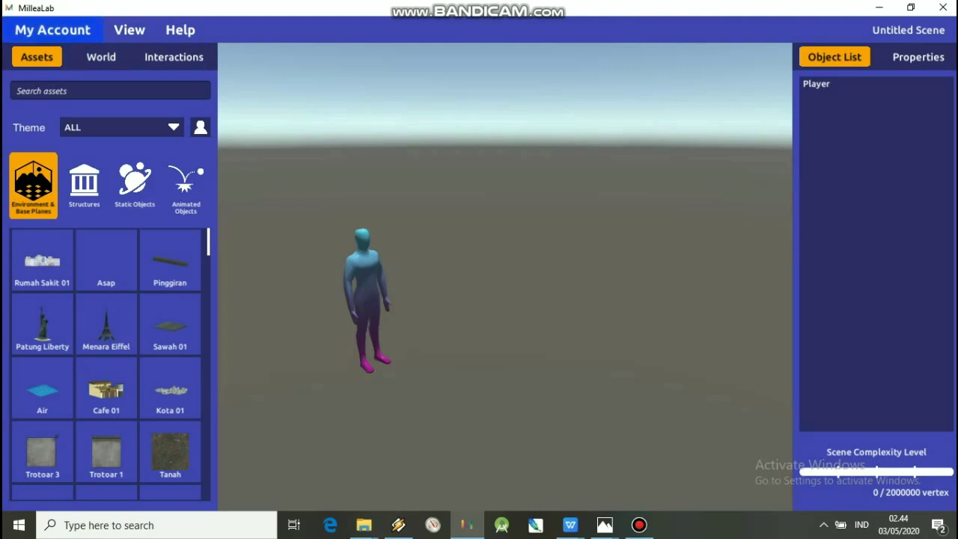
Start signing in to MilleaLab with Google and choose the second listed Google account
click(52, 30)
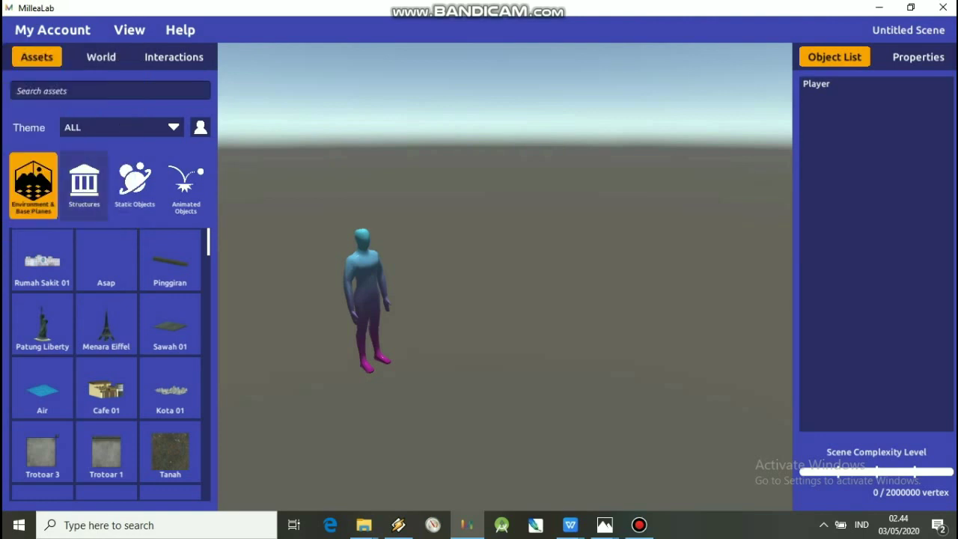
click(52, 30)
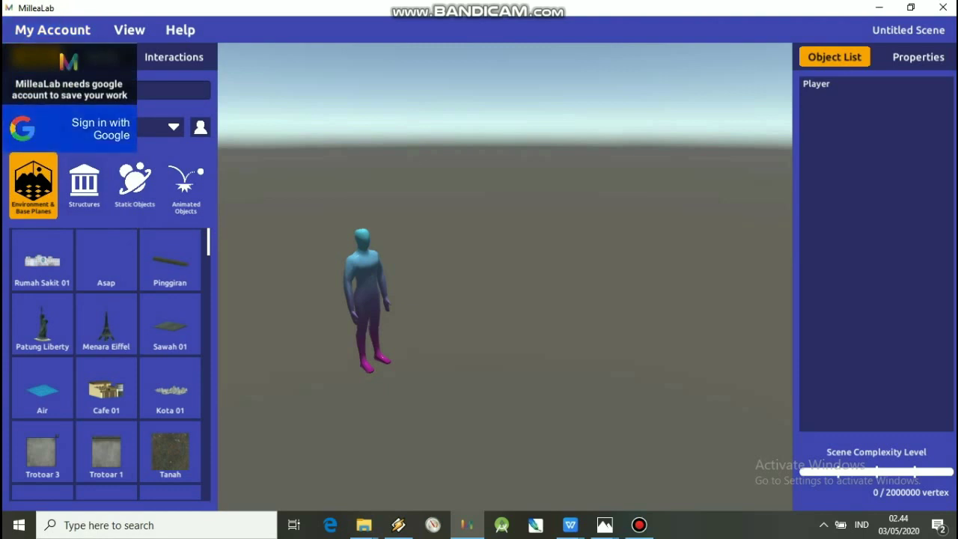
click(71, 129)
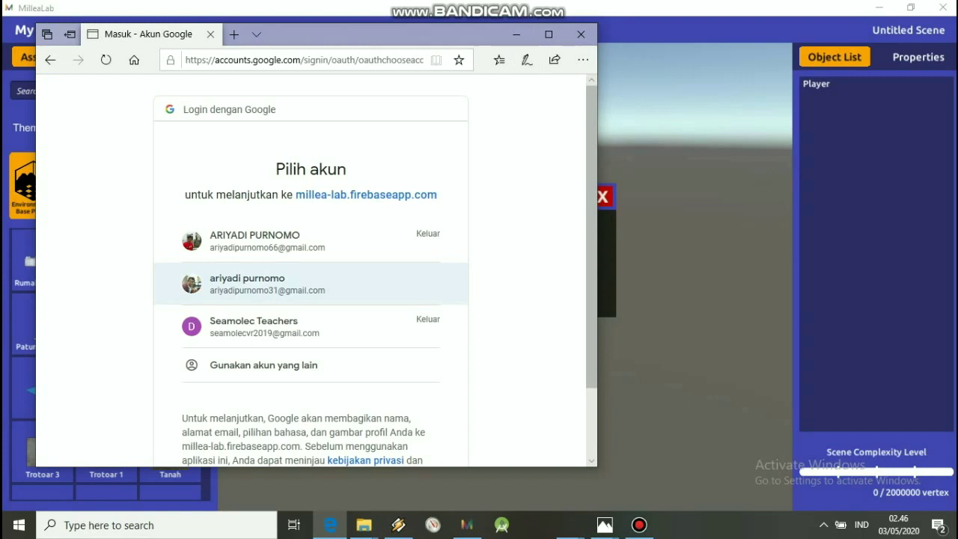
click(255, 283)
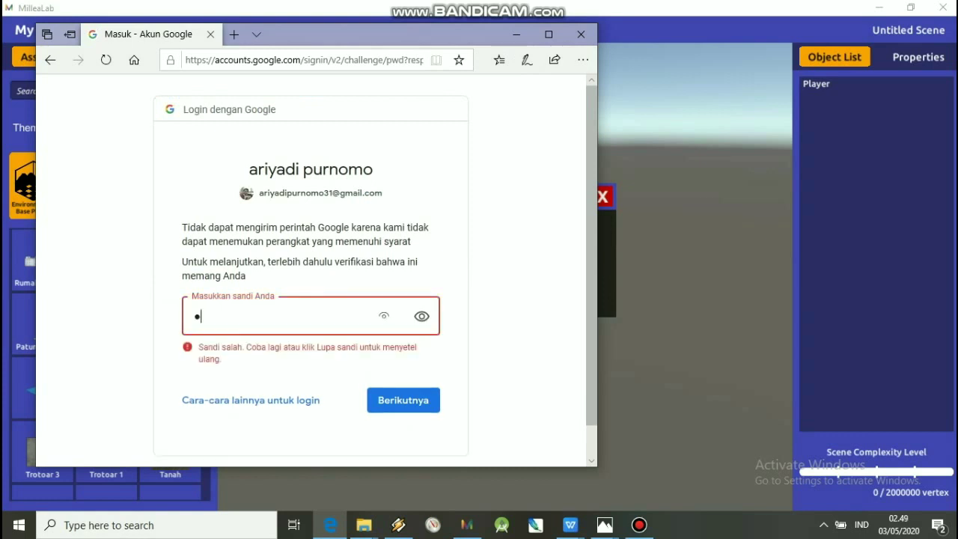
text(**)
text(***************)
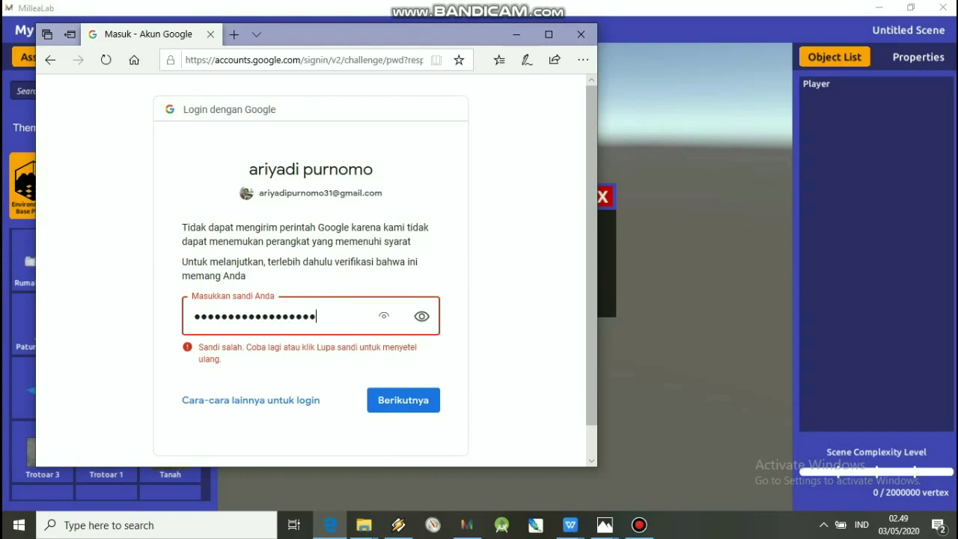
text(**)
key(BackSpace)
key(BackSpace)
key(BackSpace)
key(BackSpace)
key(BackSpace)
key(BackSpace)
key(BackSpace)
key(BackSpace)
key(BackSpace)
key(BackSpace)
key(BackSpace)
key(BackSpace)
key(BackSpace)
key(BackSpace)
key(BackSpace)
key(BackSpace)
key(BackSpace)
key(BackSpace)
key(BackSpace)
key(BackSpace)
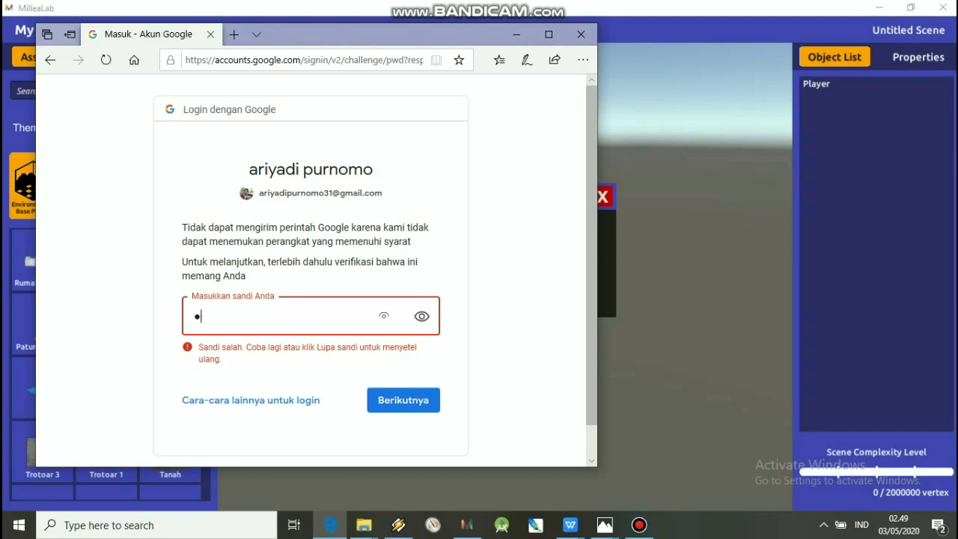
Enter and submit the Google account password, and decline letting the browser save it
text(*********************)
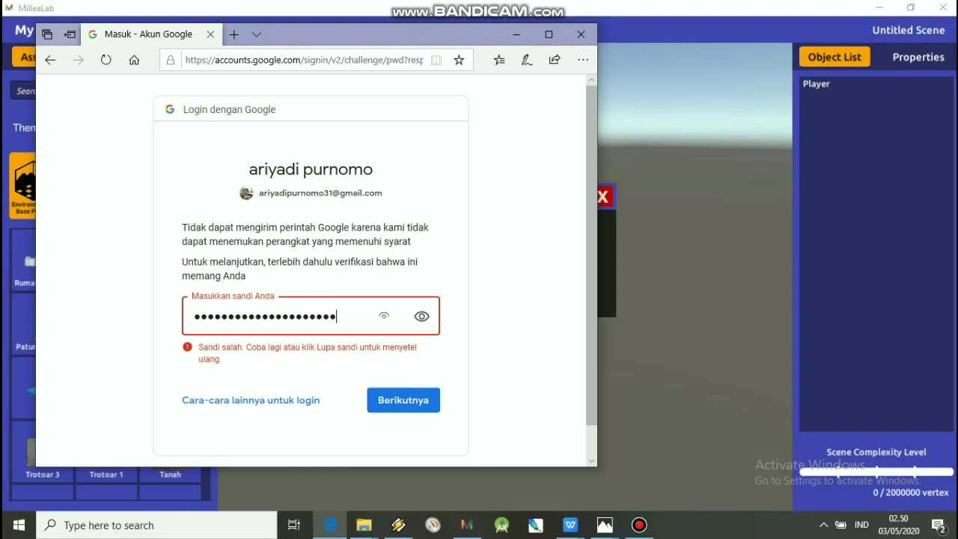
text(****)
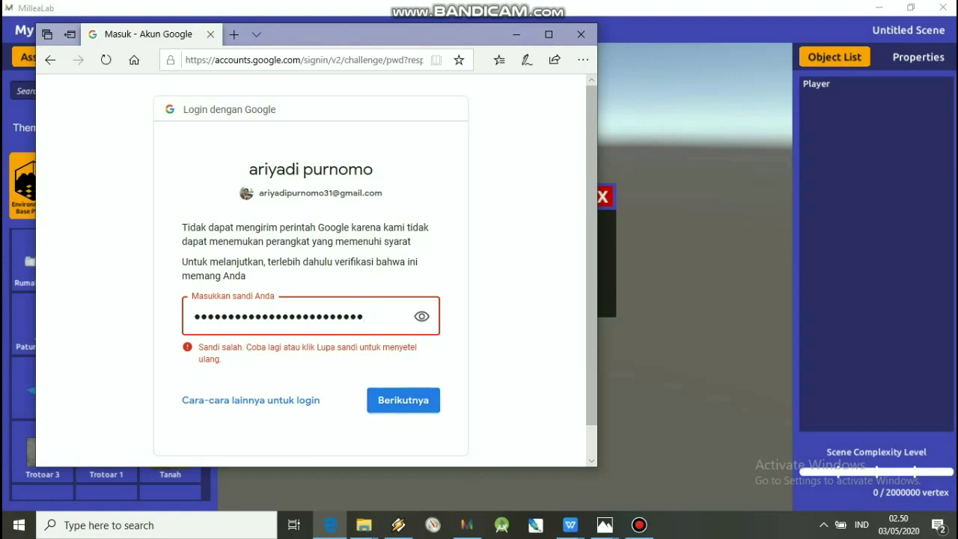
key(Return)
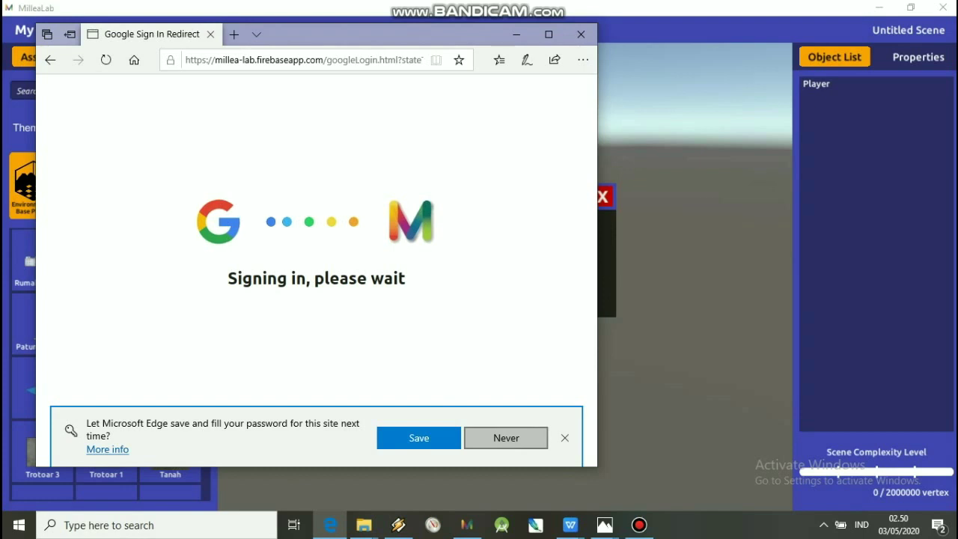
click(506, 438)
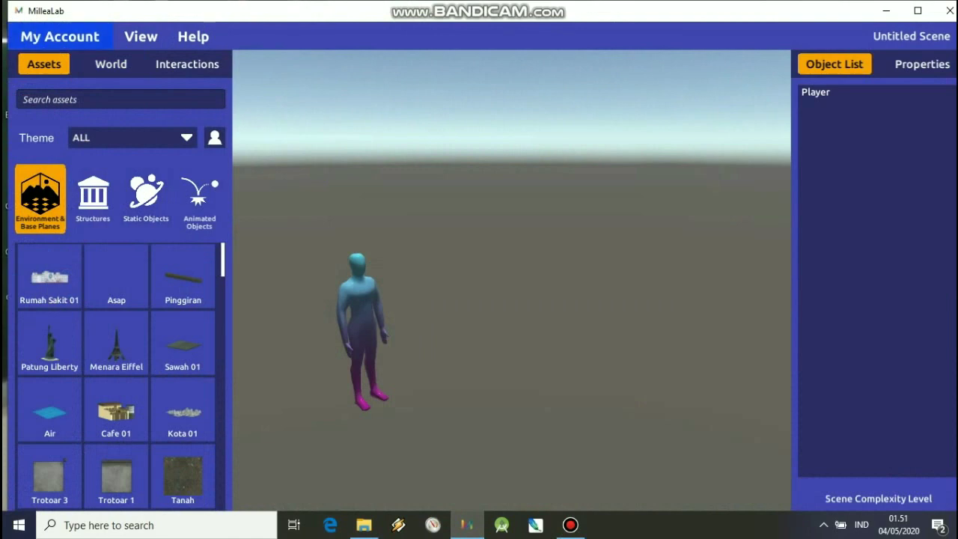
Open the list of saved scenes, highlight the two "media VR" scenes in turn, and close the list without loading one
click(60, 36)
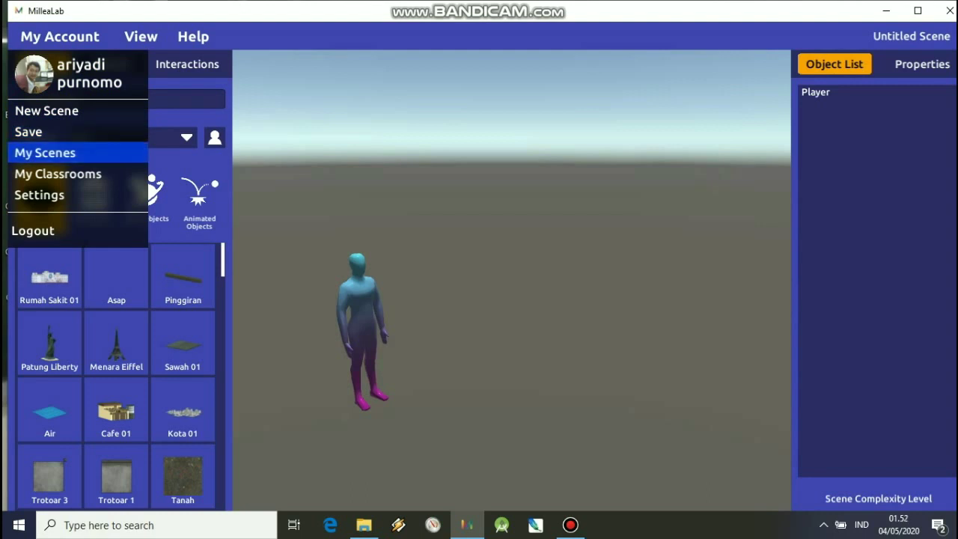
click(45, 152)
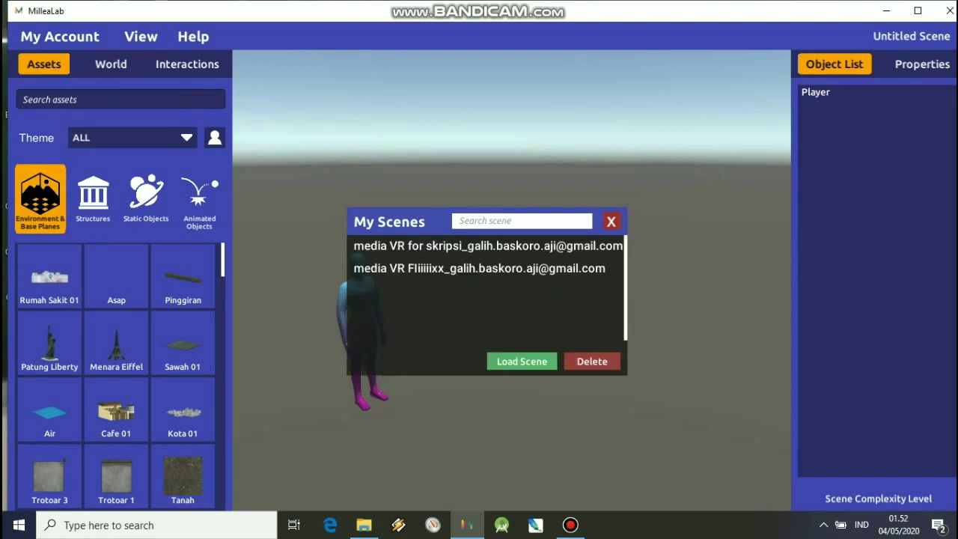
click(486, 245)
click(486, 268)
click(487, 246)
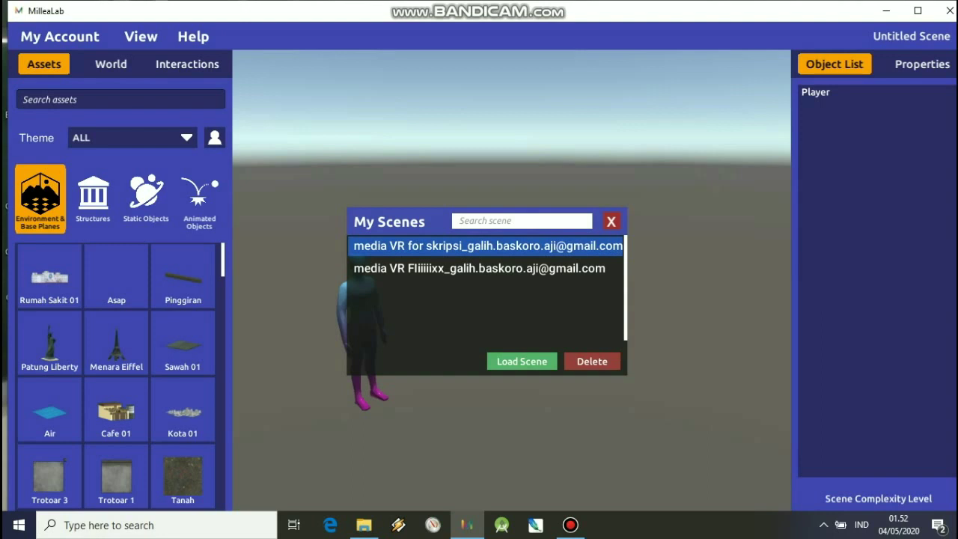
click(479, 268)
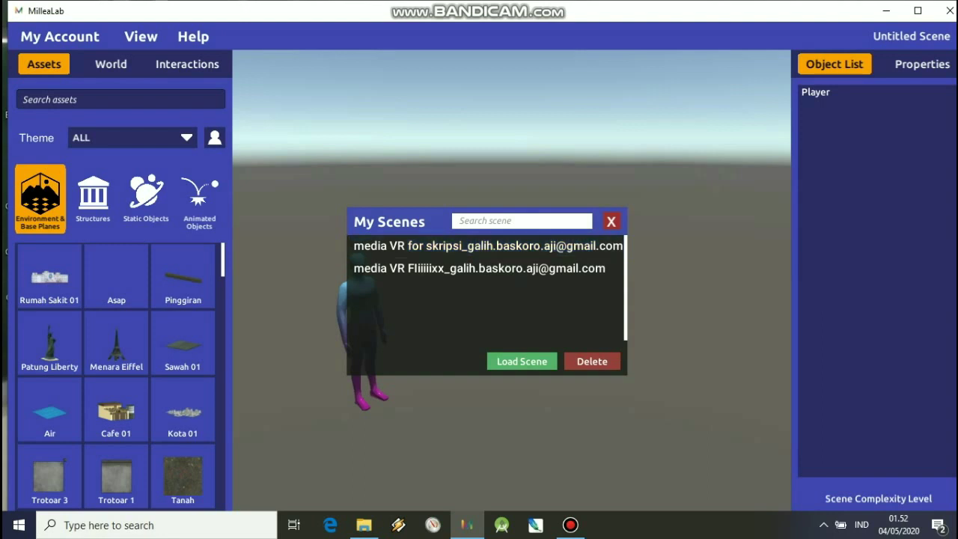
click(487, 246)
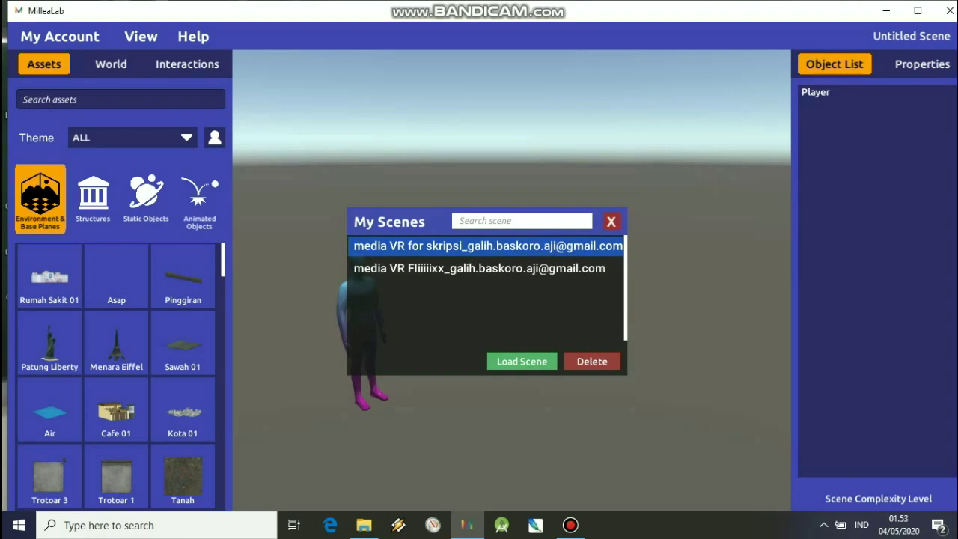
click(60, 36)
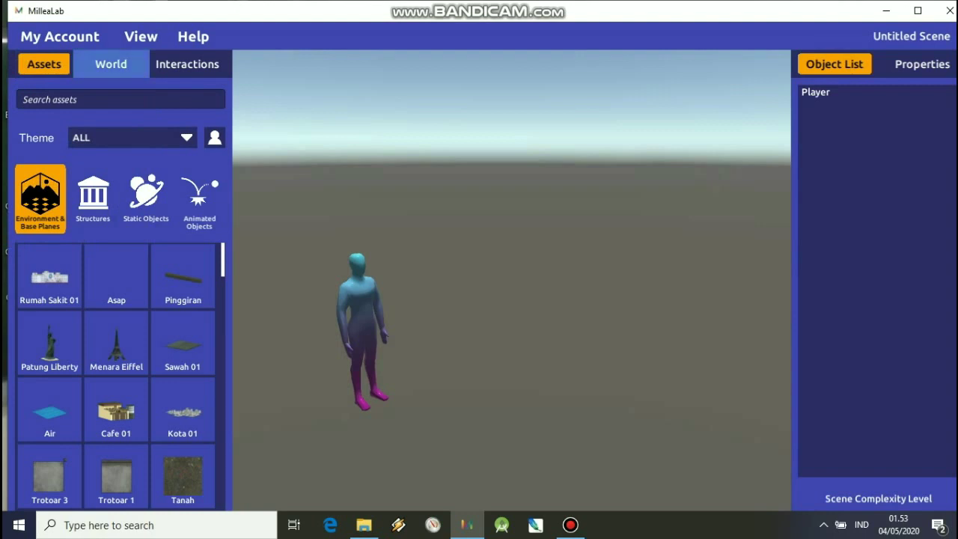
Look through the background music tracks available for the scene's world, keeping No BGM
click(111, 64)
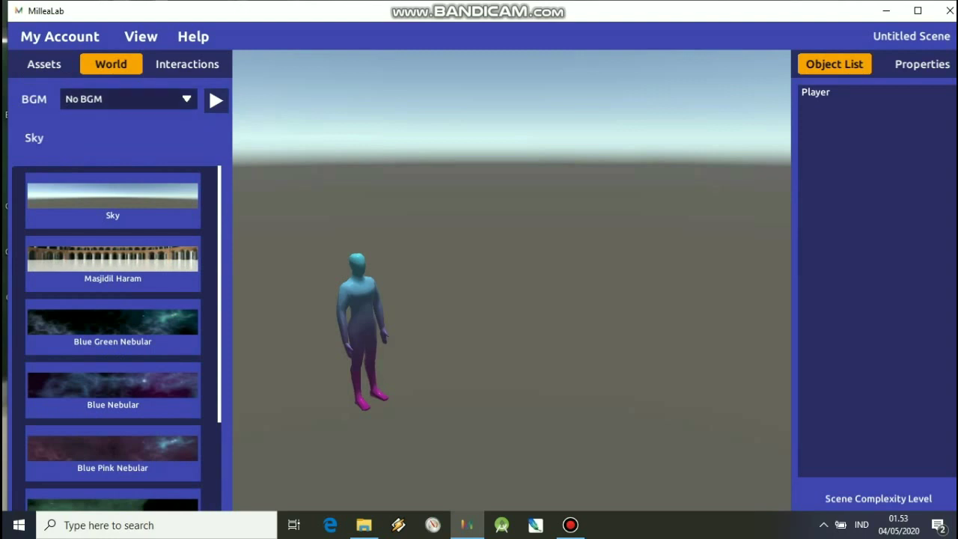
click(128, 99)
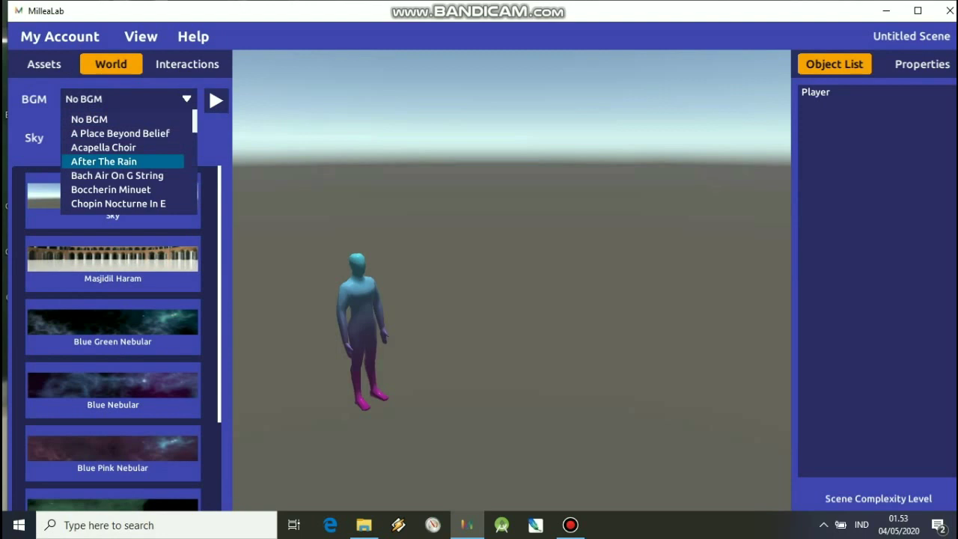
scroll(127, 161, down, 10)
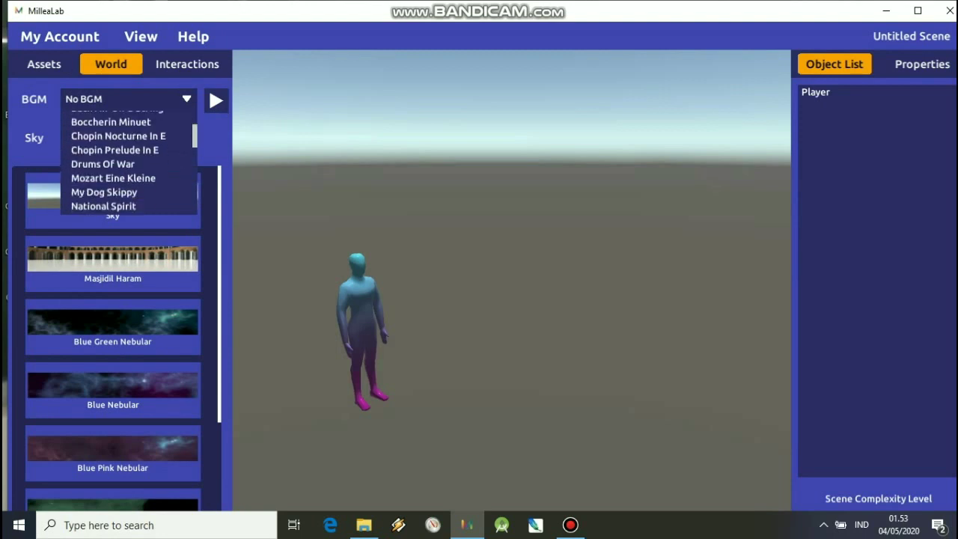
scroll(128, 161, down, 1)
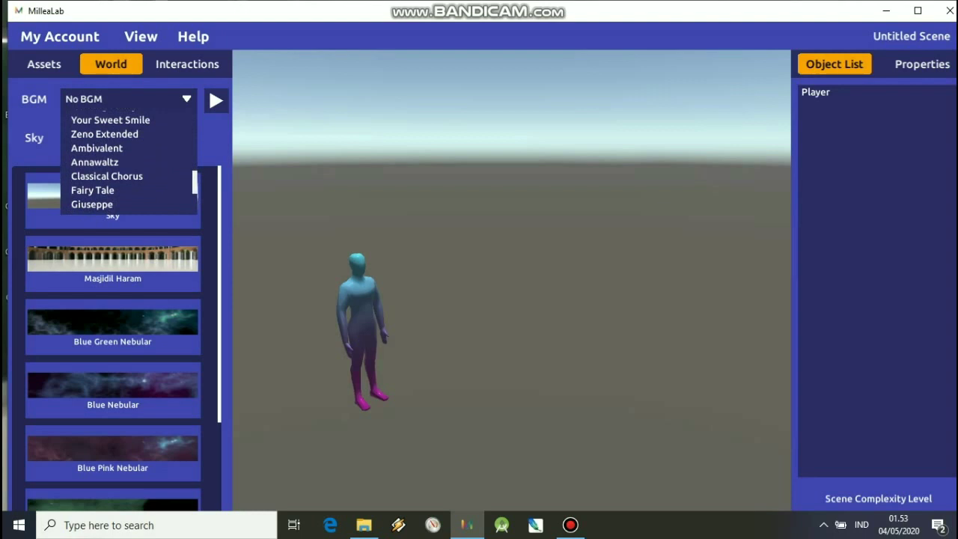
scroll(127, 161, down, 6)
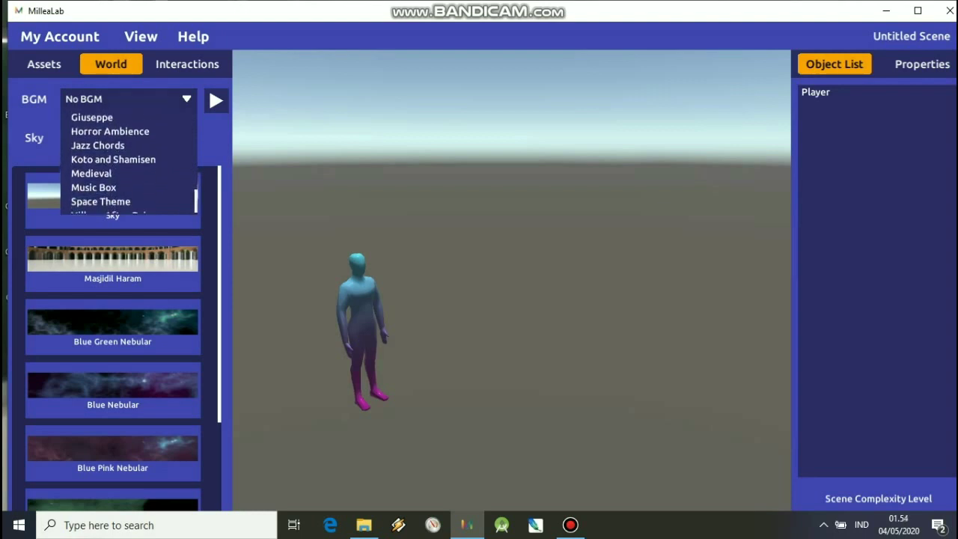
scroll(127, 161, down, 1)
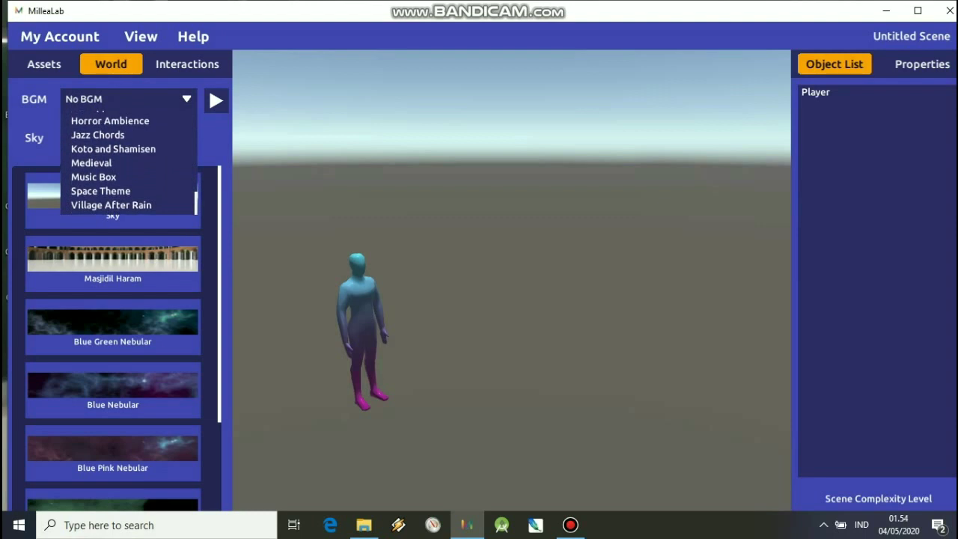
key(Escape)
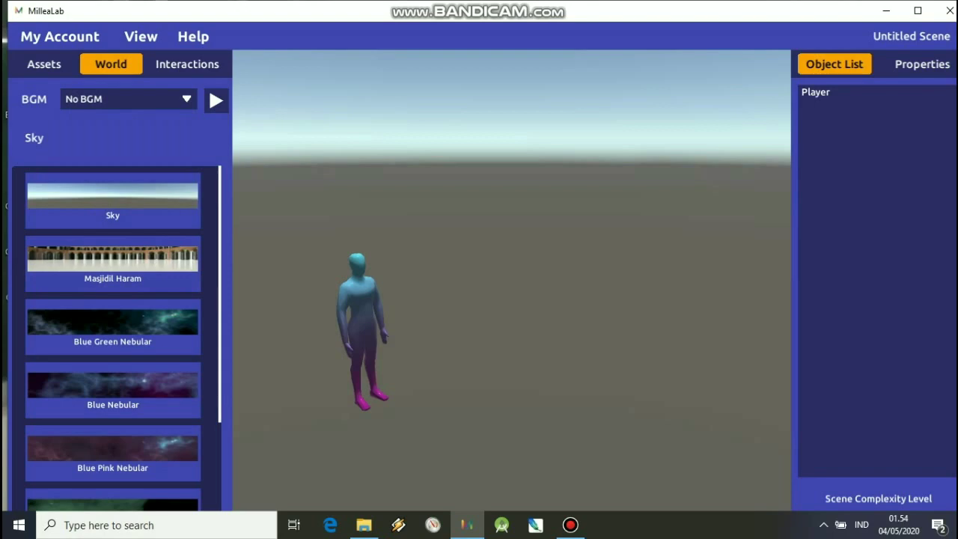
Try the Masjidil Haram, Blue Green Nebular, Blue Nebular, Blue Pink Nebular and Green Nebular skies in the scene
click(112, 262)
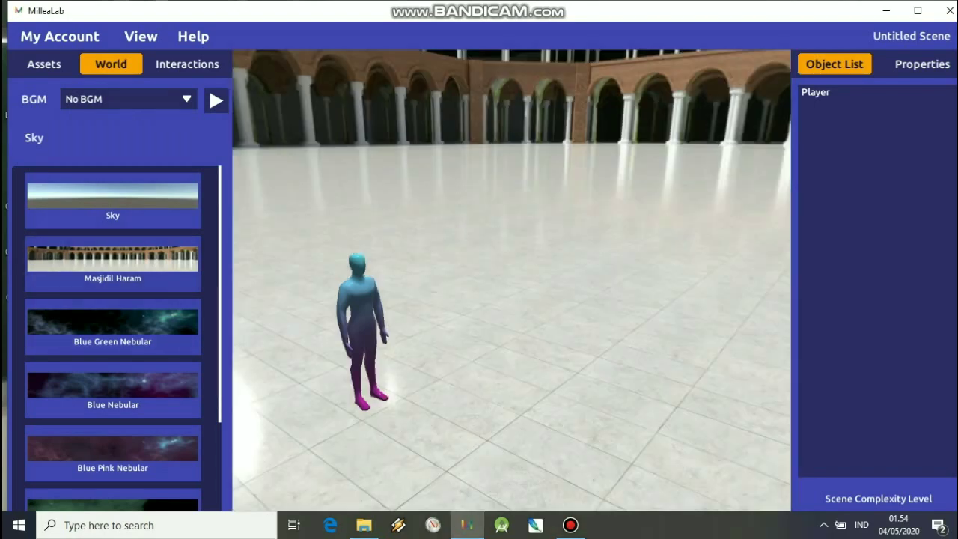
click(112, 326)
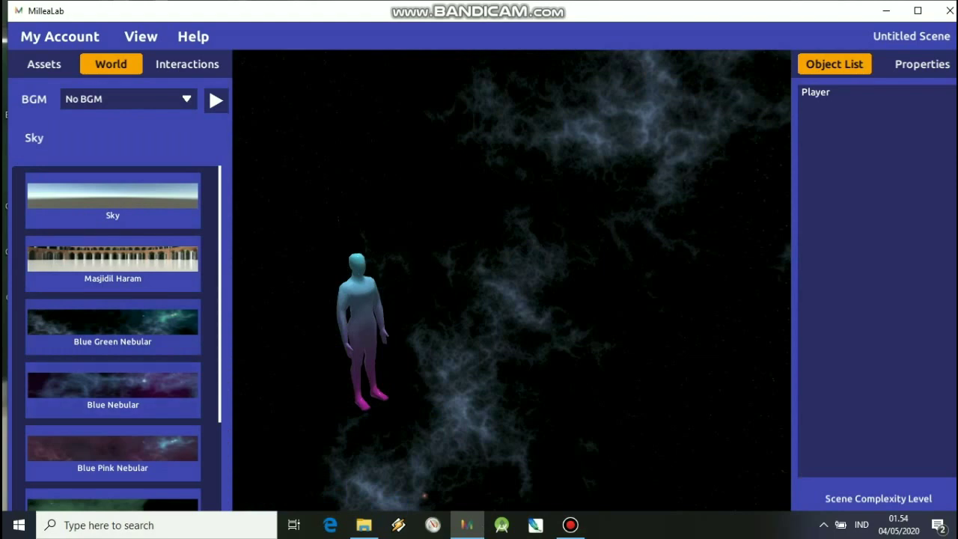
click(112, 388)
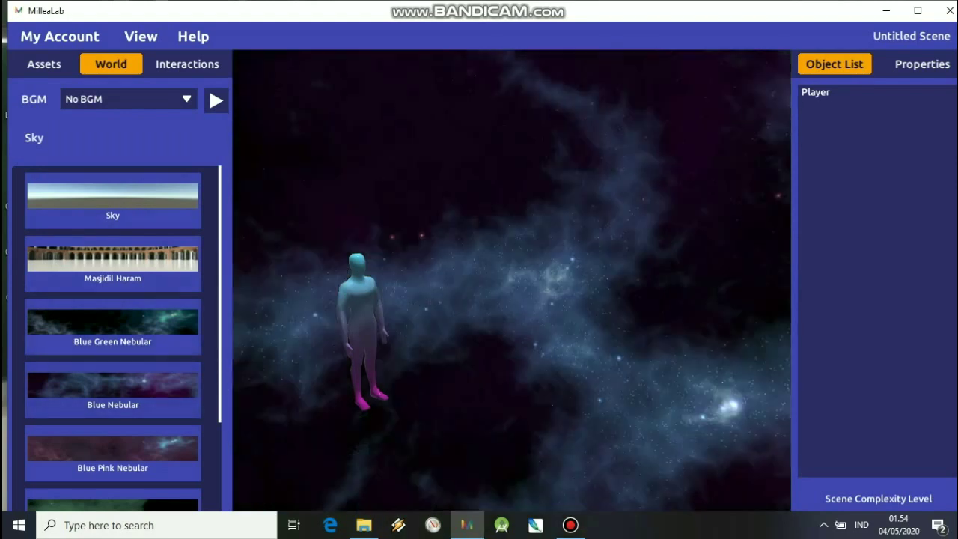
click(113, 451)
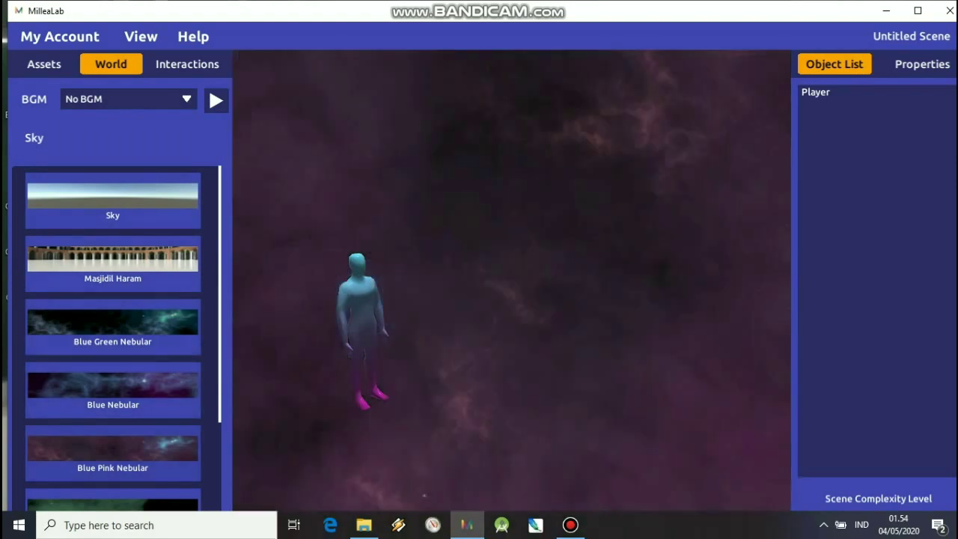
click(112, 499)
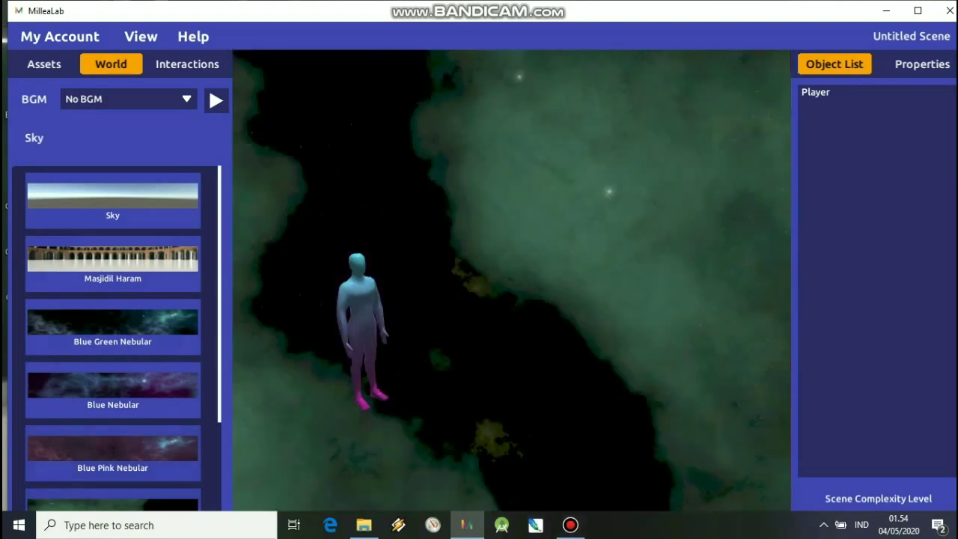
Try the Milky Way sky and set the scene's sky to Red Orange Yellow Nebular
scroll(112, 336, down, 5)
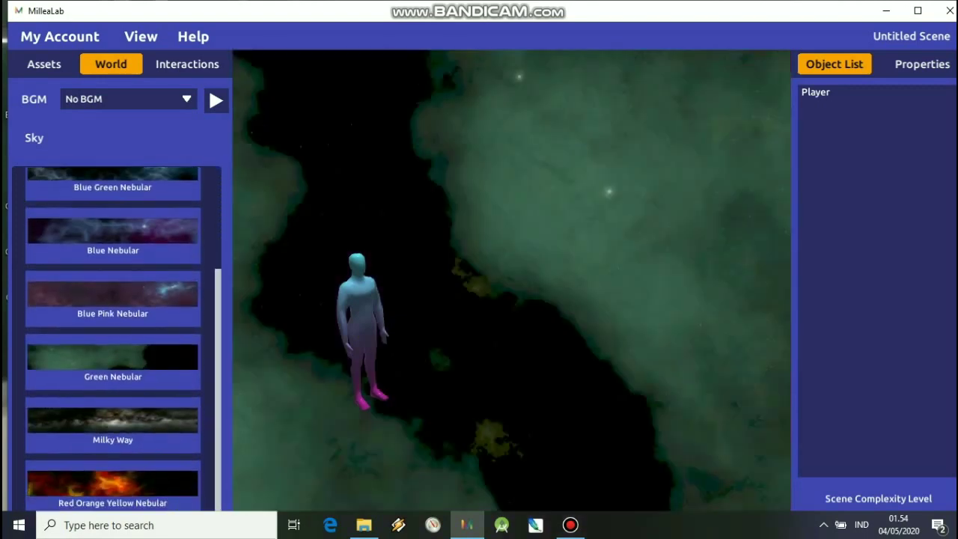
click(113, 421)
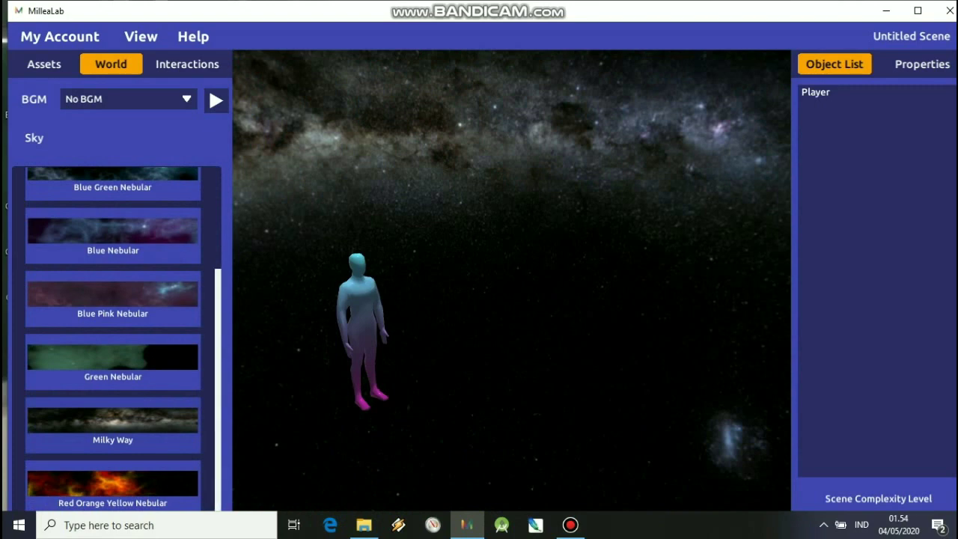
scroll(112, 337, down, 1)
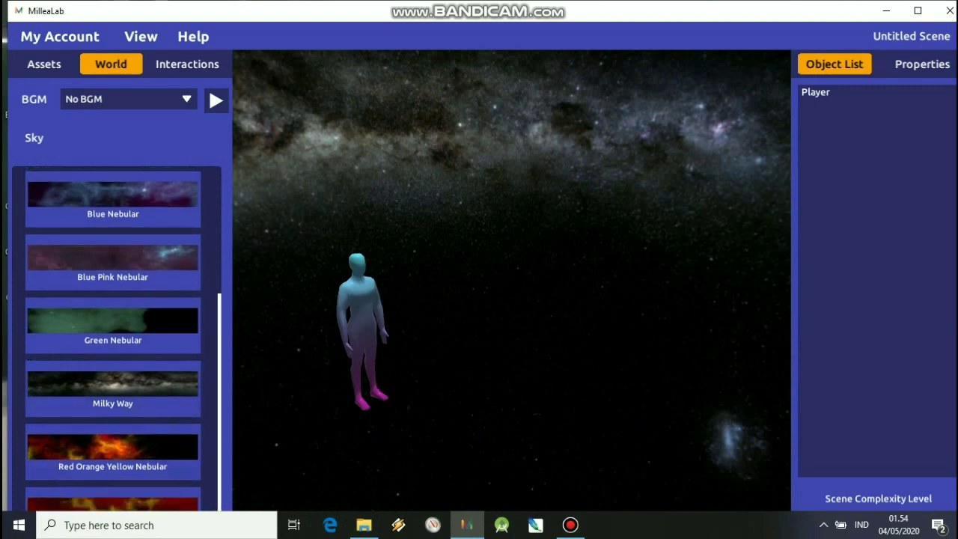
click(112, 449)
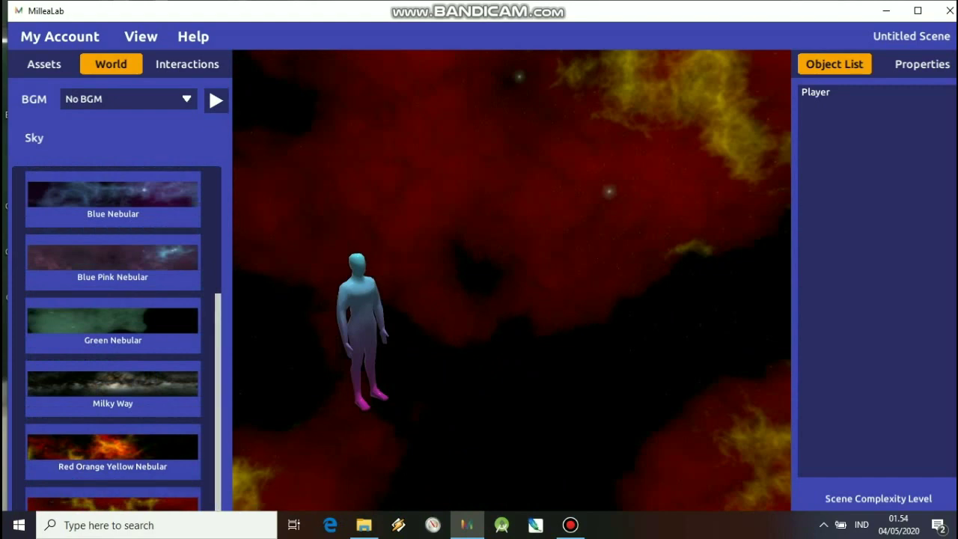
Add a Popup Info interaction to the scene beside the player and enter "Kmentrian" as its message
scroll(113, 337, up, 5)
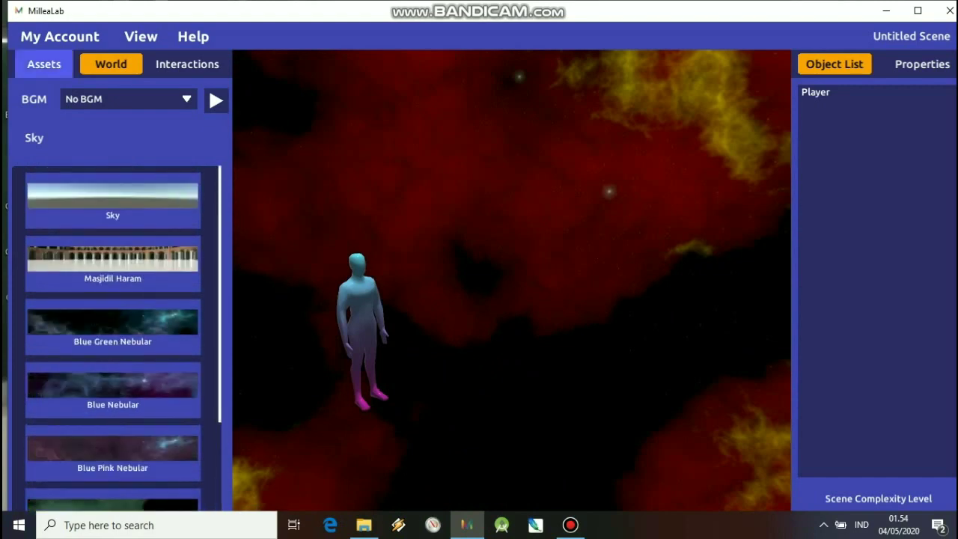
click(44, 64)
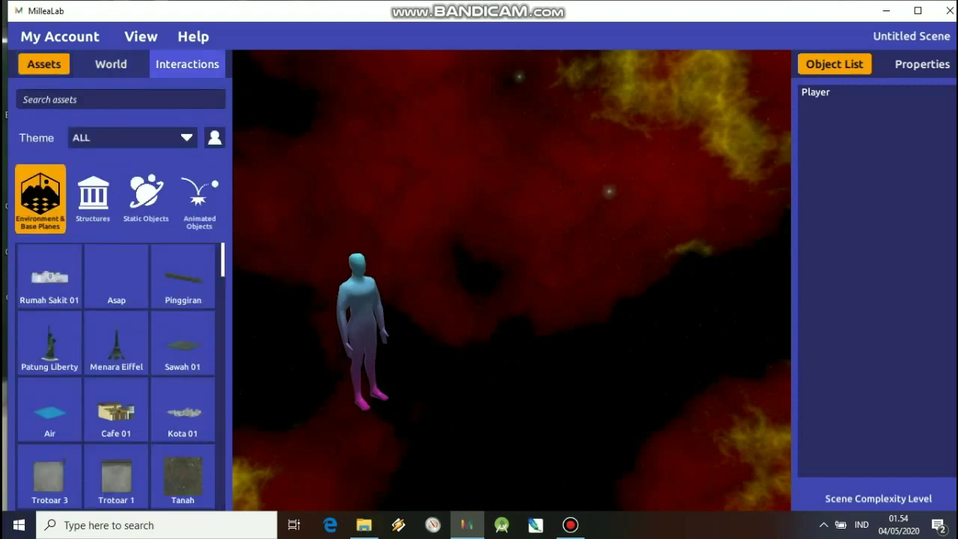
click(187, 63)
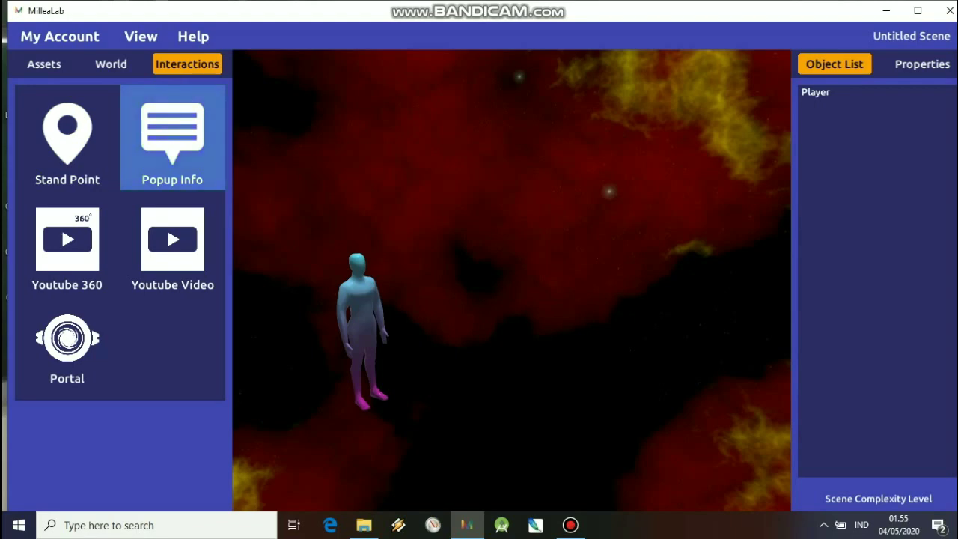
mouse_move(172, 142)
mouse_down()
mouse_move(455, 157)
mouse_move(481, 206)
mouse_move(526, 253)
mouse_up()
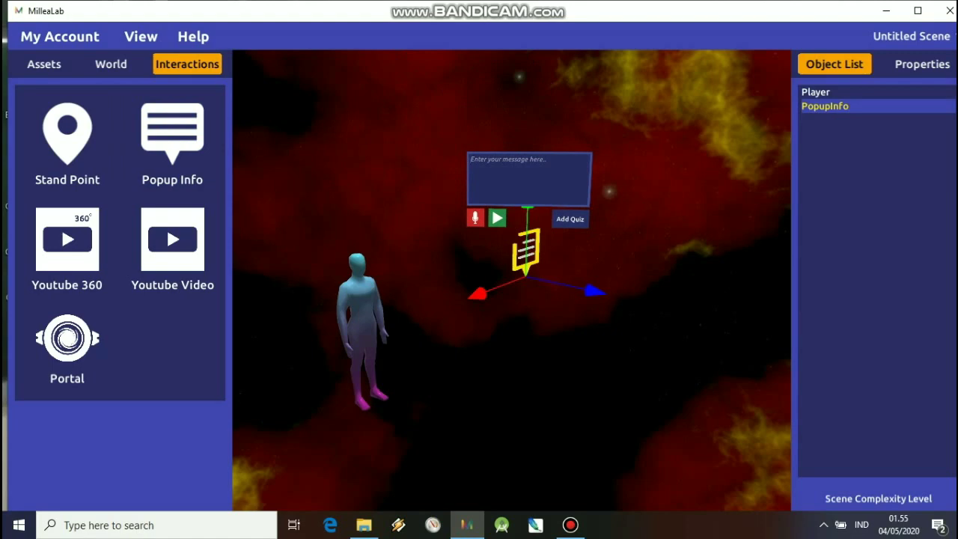
text(Kmentrian)
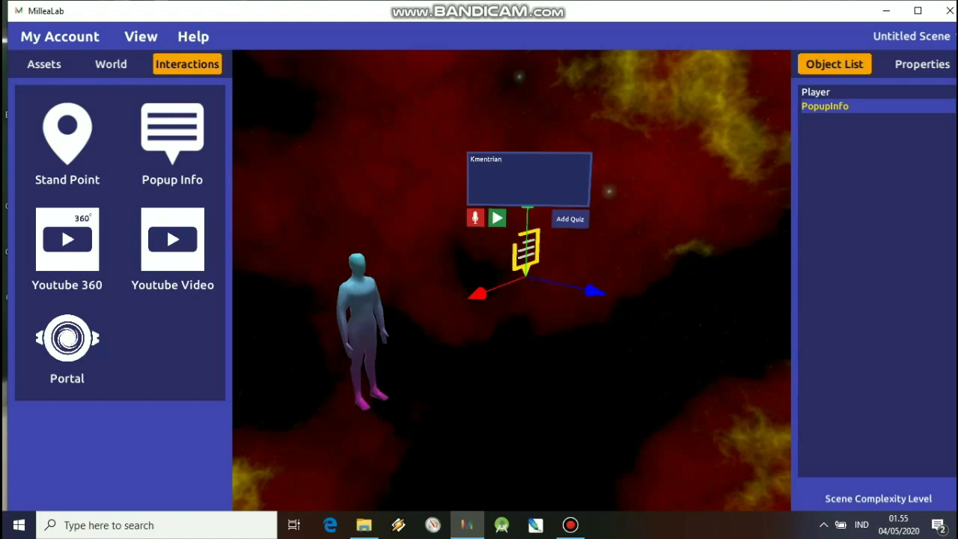
Start a quiz for the popup with a first question of three answer options and a second question
click(570, 219)
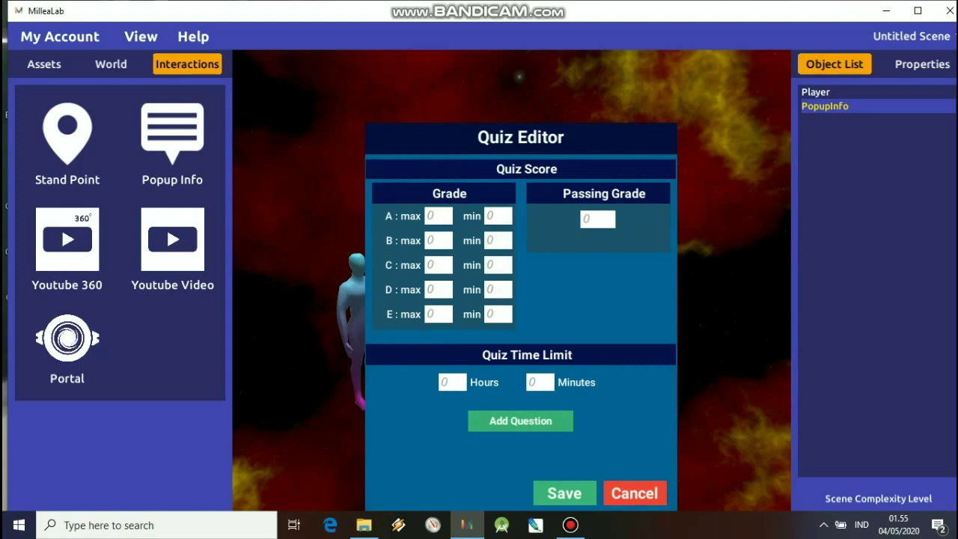
click(520, 420)
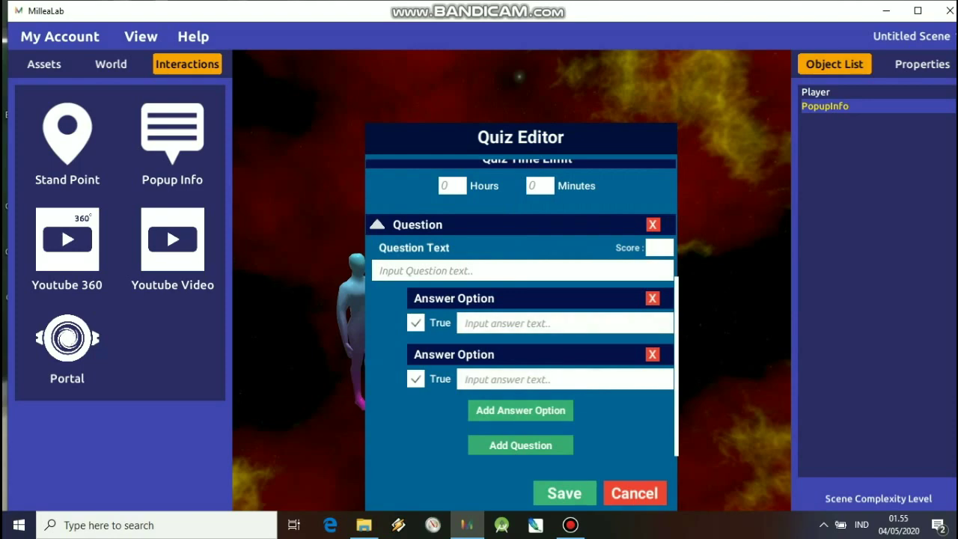
click(520, 410)
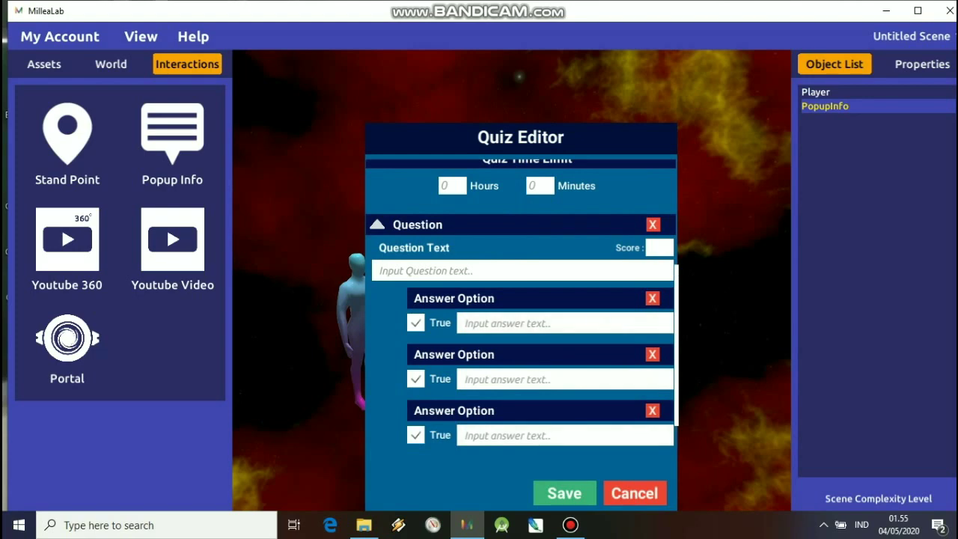
click(377, 224)
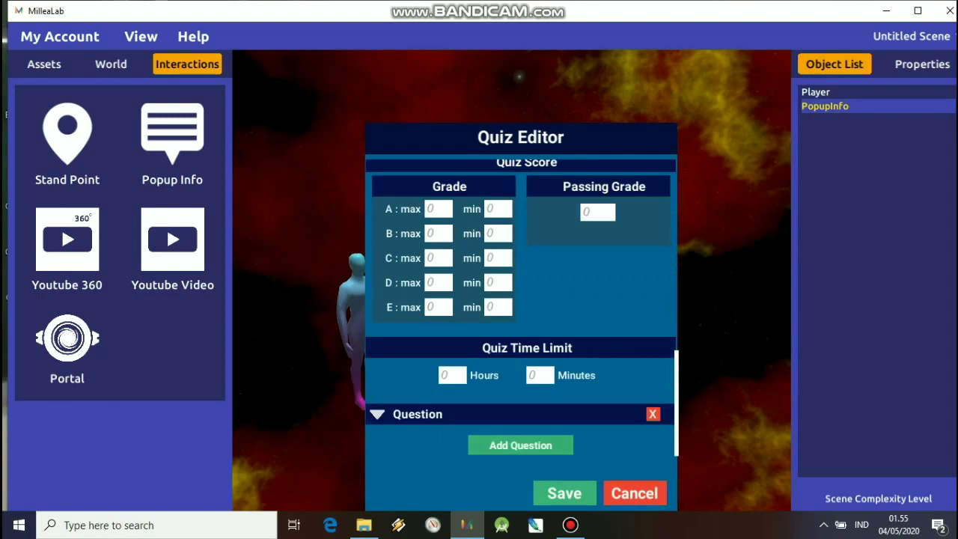
click(521, 444)
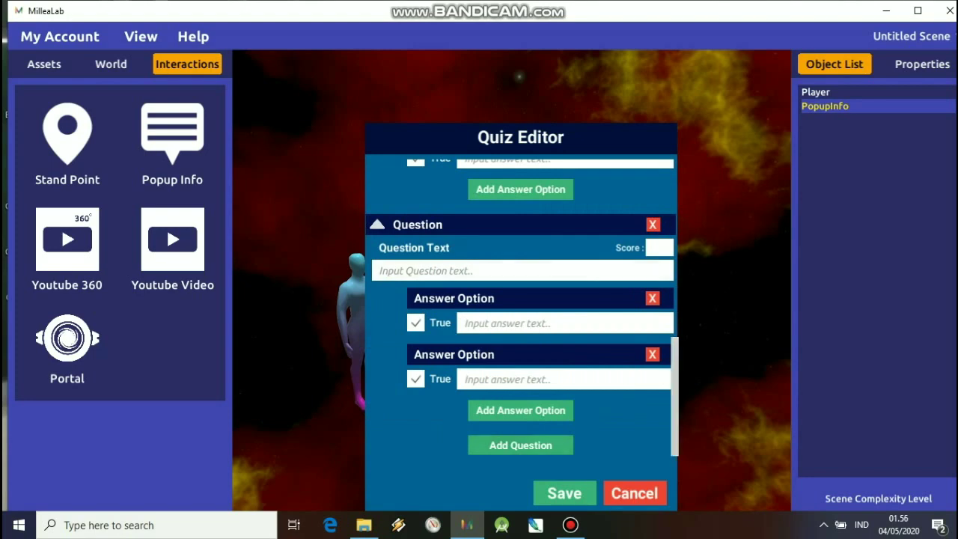
Look over the quiz editor's fields, cancel the quiz and delete the Popup Info object from the scene
scroll(521, 307, up, 3)
scroll(521, 307, up, 5)
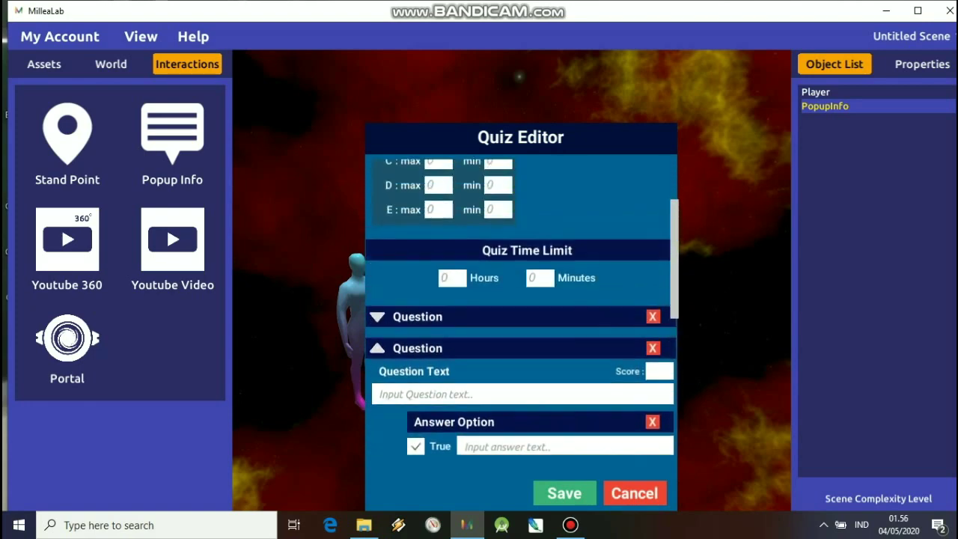
scroll(521, 307, down, 4)
scroll(523, 306, down, 5)
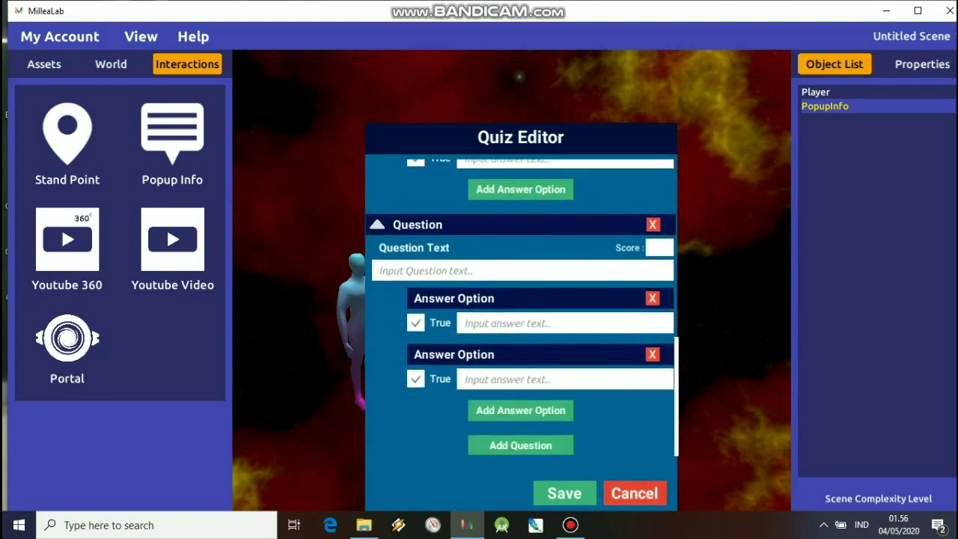
click(635, 493)
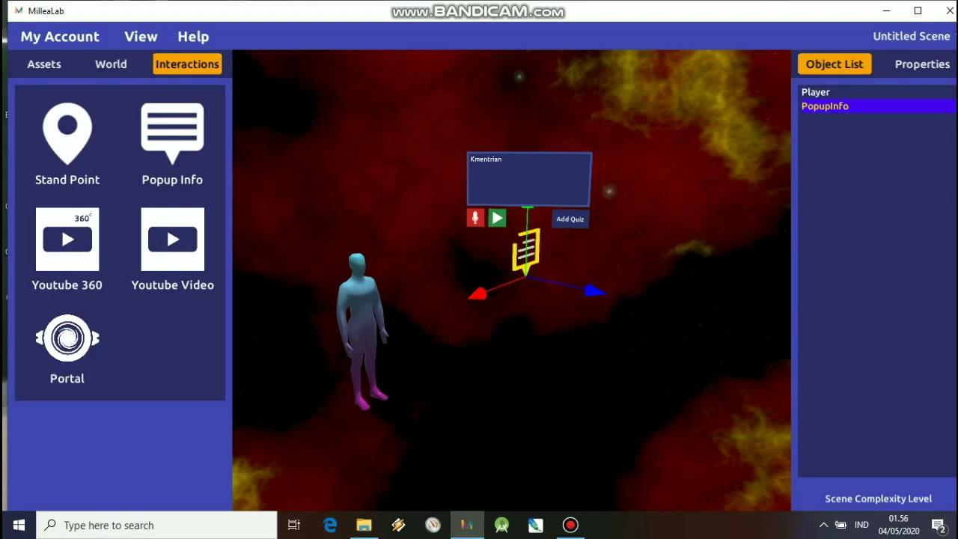
key(Delete)
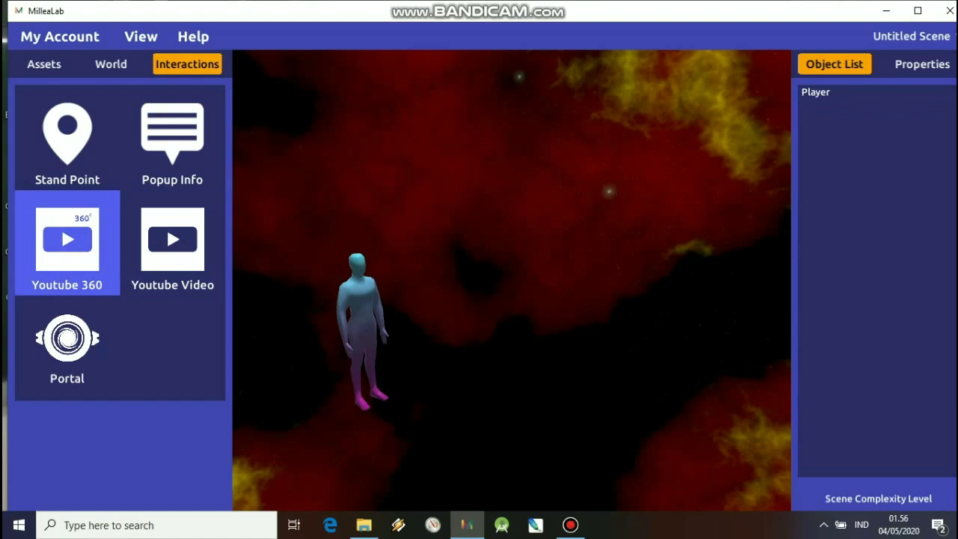
Try a Youtube 360 and a Youtube Video object in the scene, deleting each one after placing it
drag(67, 240, 533, 247)
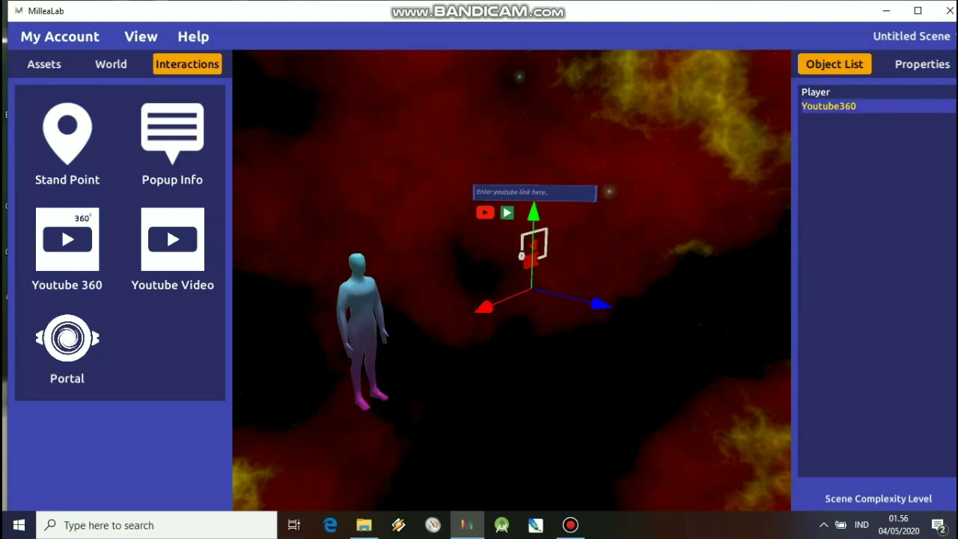
key(Delete)
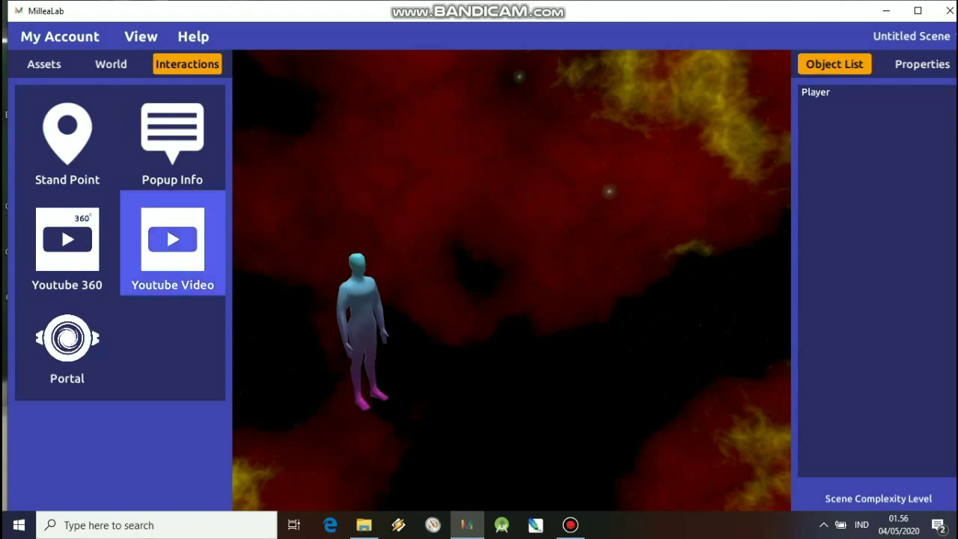
drag(172, 239, 529, 238)
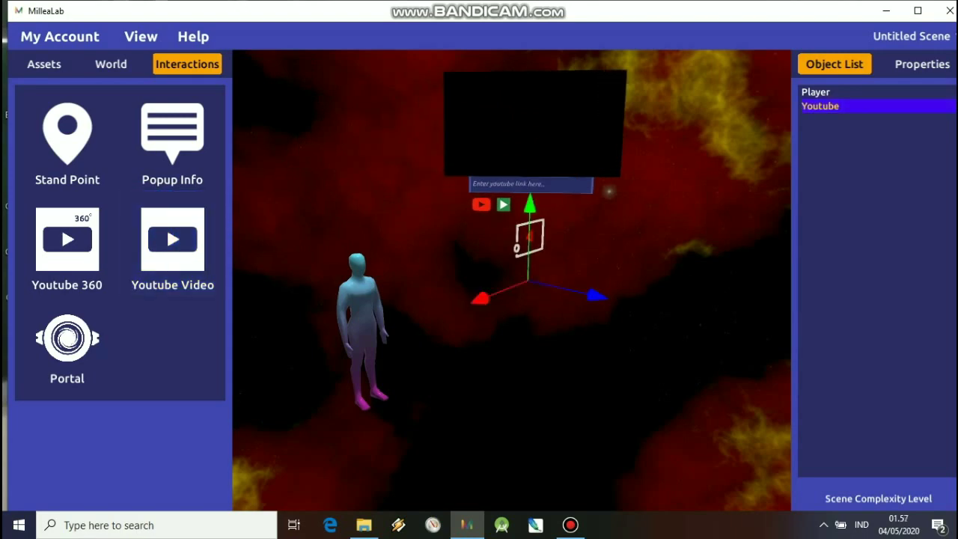
key(Delete)
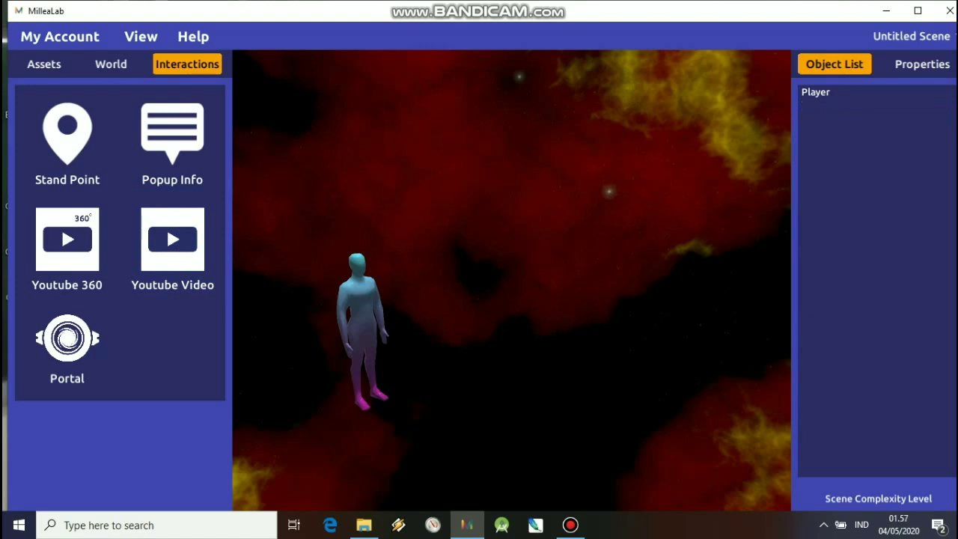
Add a Portal to the scene and move it along all three axes to sit close beside the player
drag(67, 341, 623, 296)
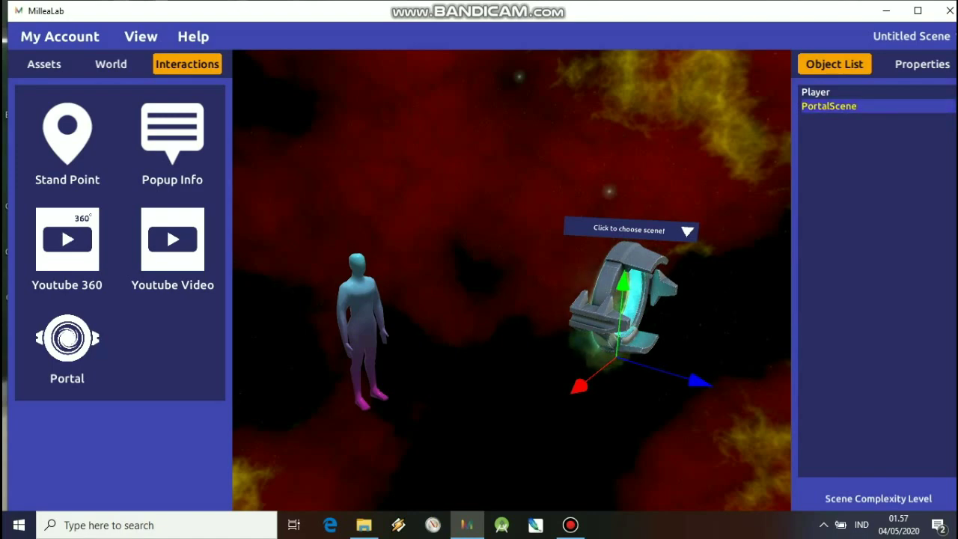
drag(579, 386, 543, 415)
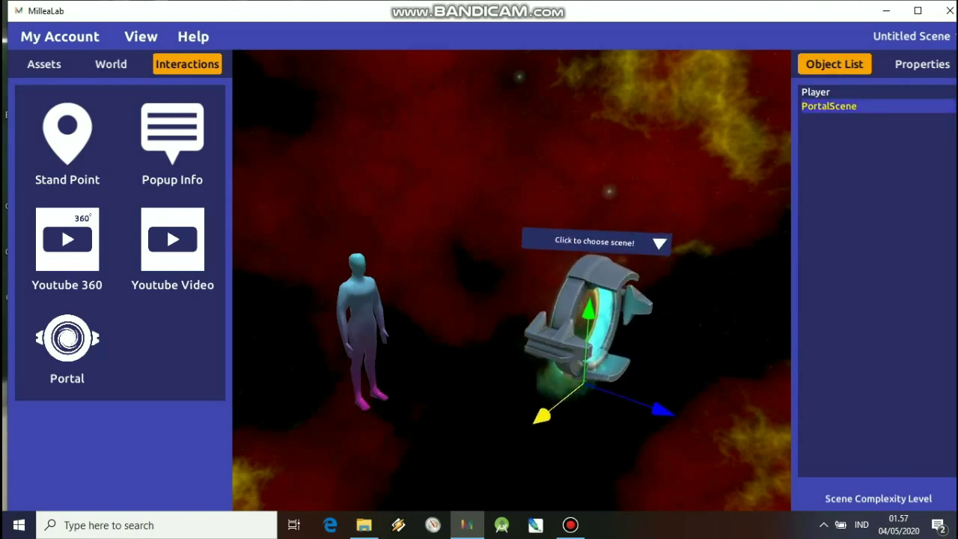
drag(589, 308, 588, 379)
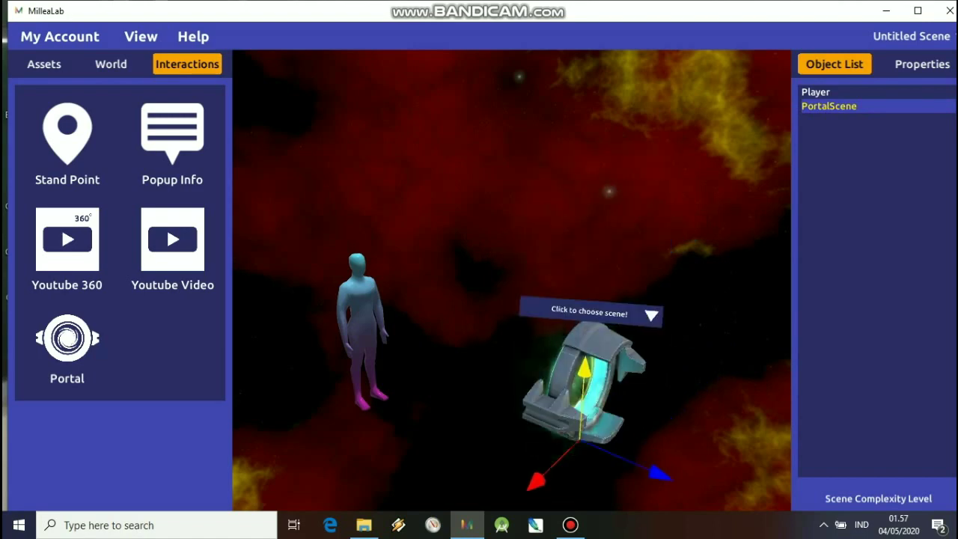
drag(650, 470, 546, 424)
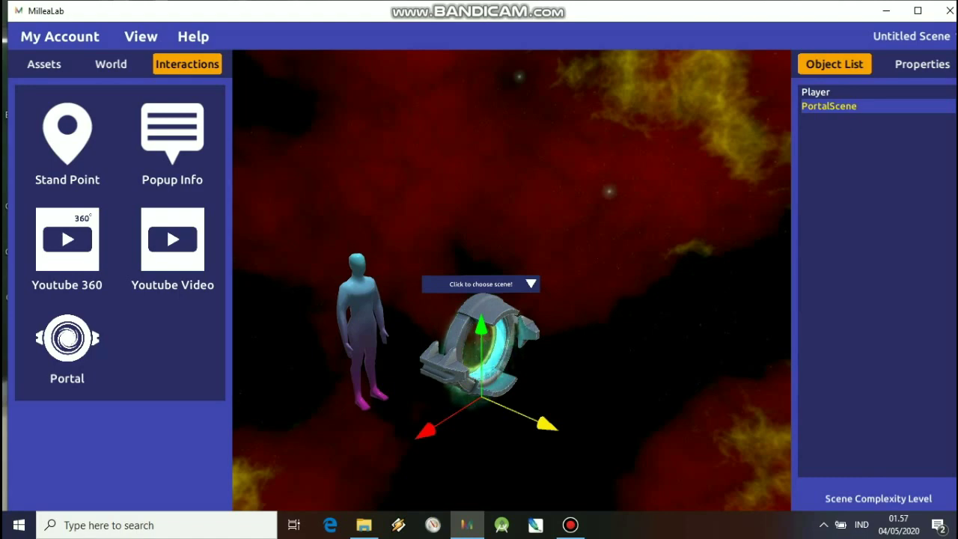
Examine the portal and the player from several angles around the scene, ending behind the player with the portal selected
key(Down)
key(Left)
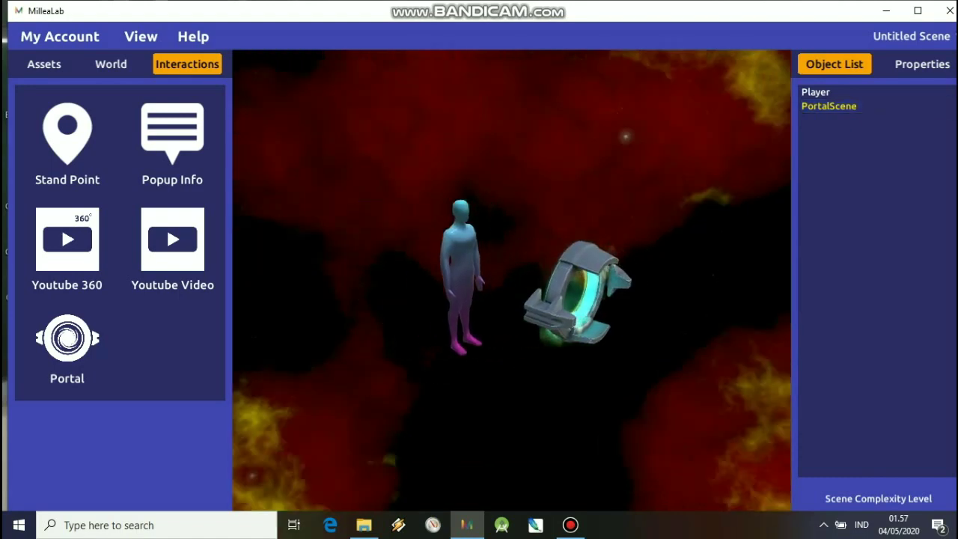
key(Right)
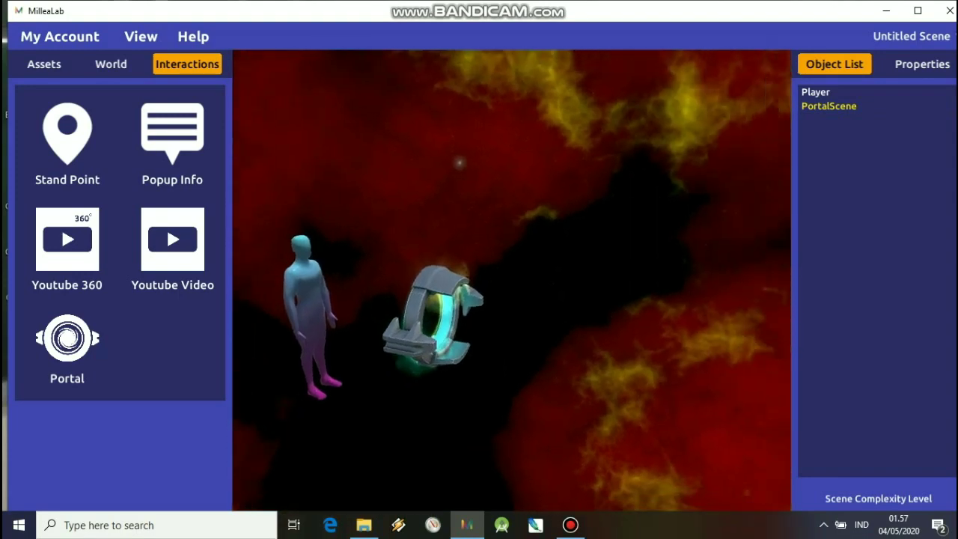
key(Right)
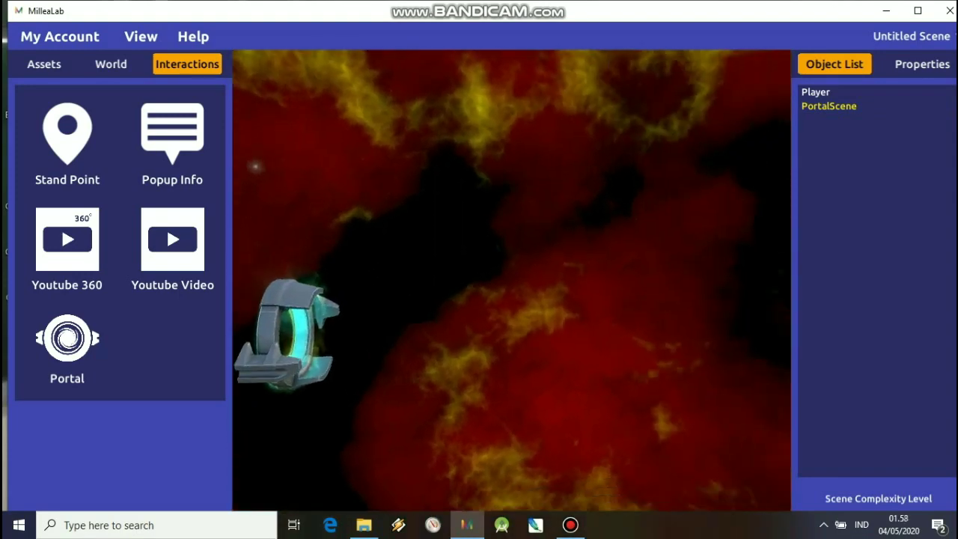
key(Left)
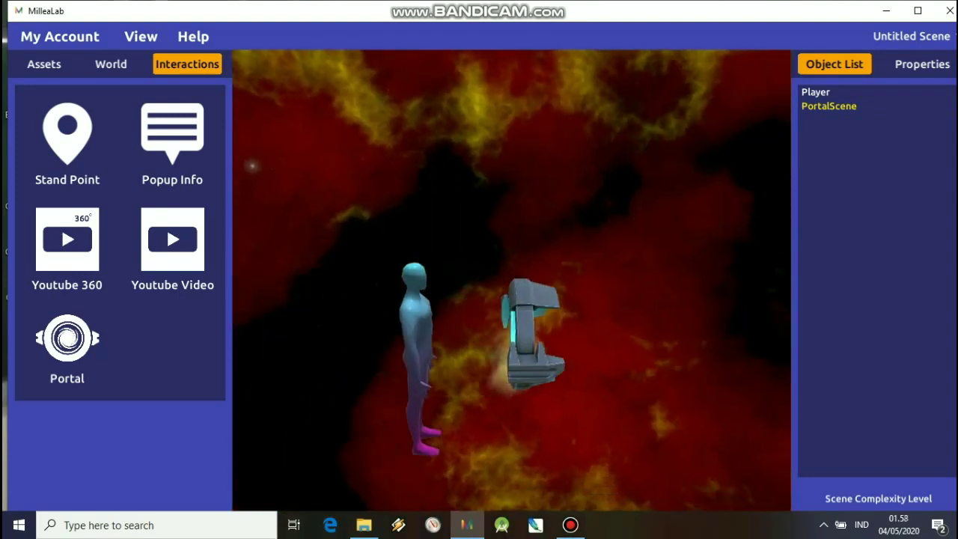
key(Right)
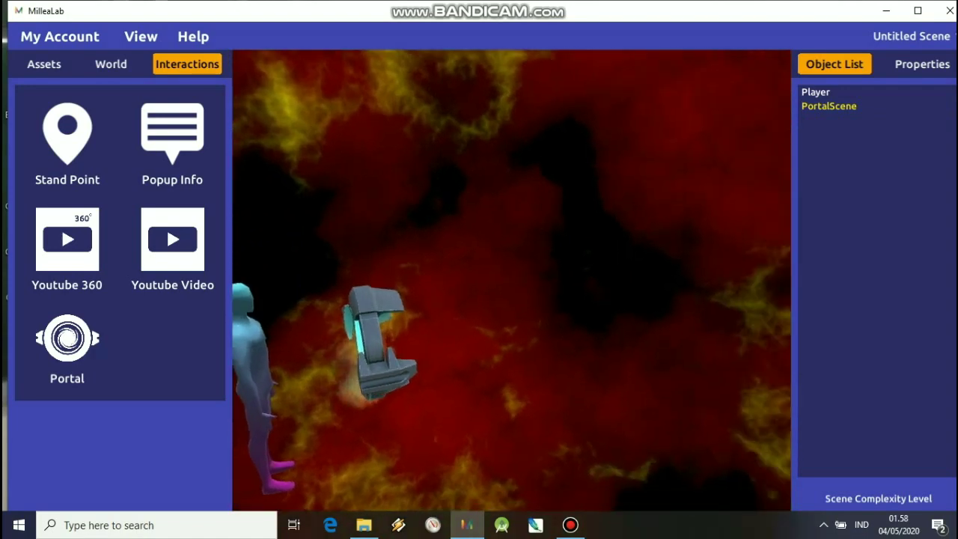
key(Left)
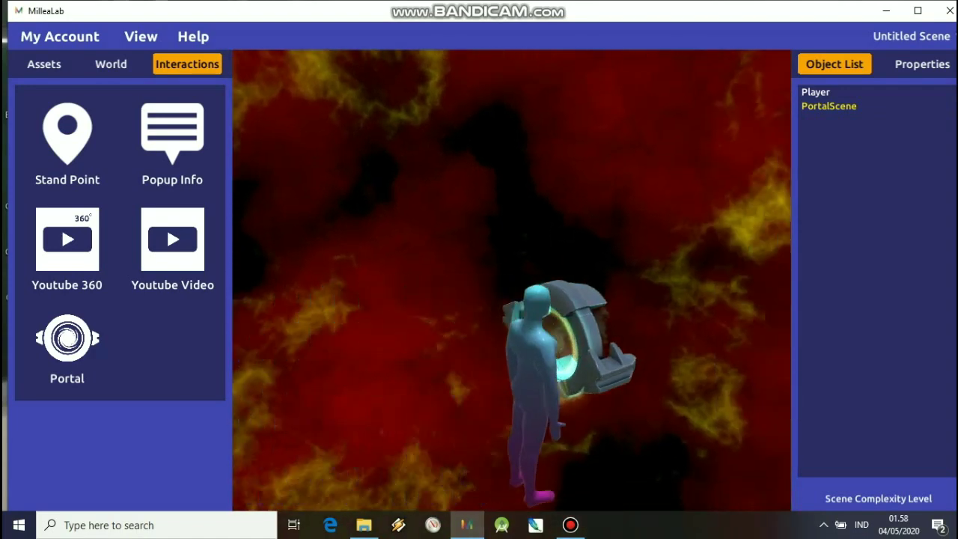
key(Down)
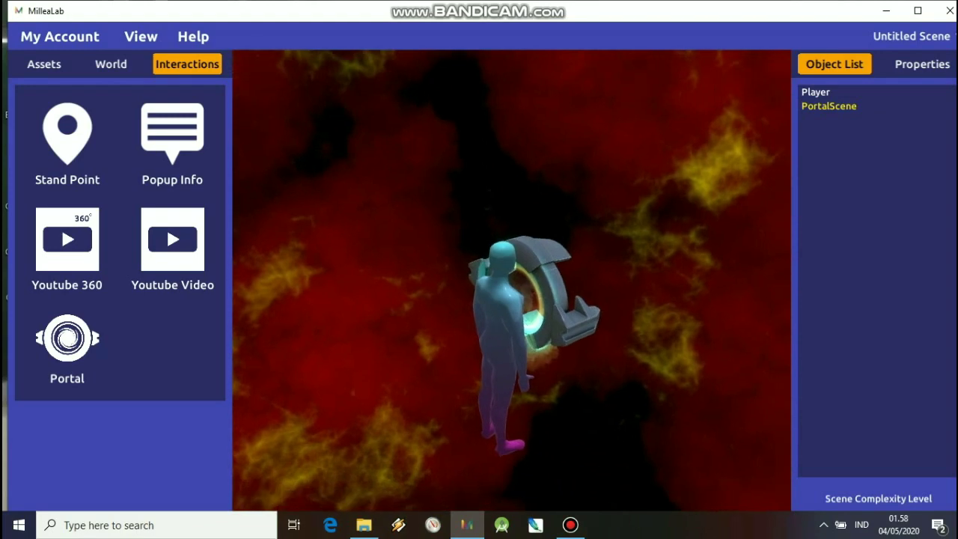
key(Right)
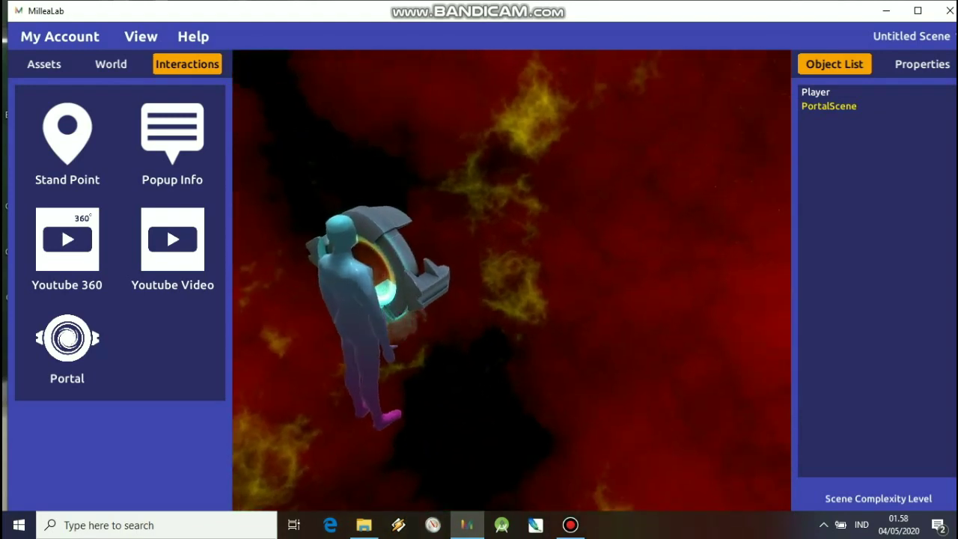
key(Left)
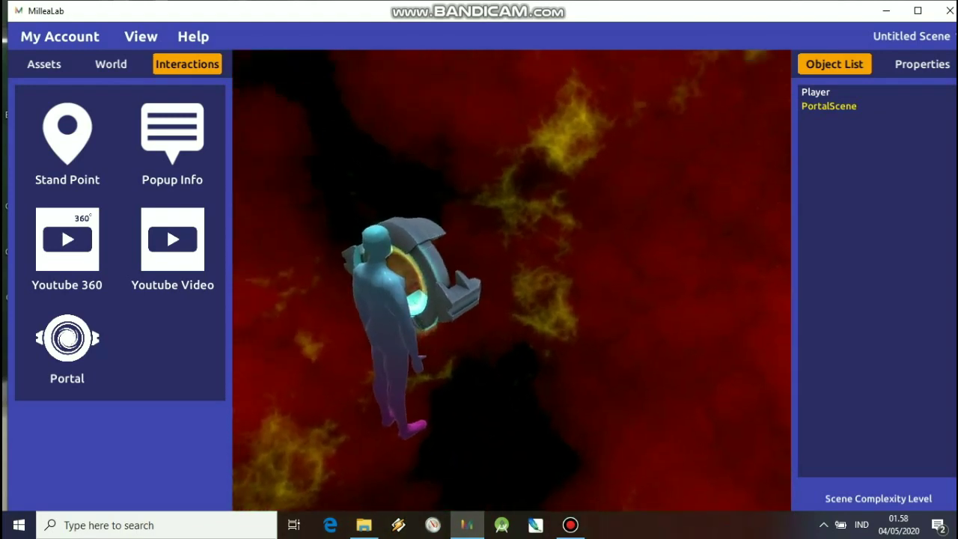
key(Left)
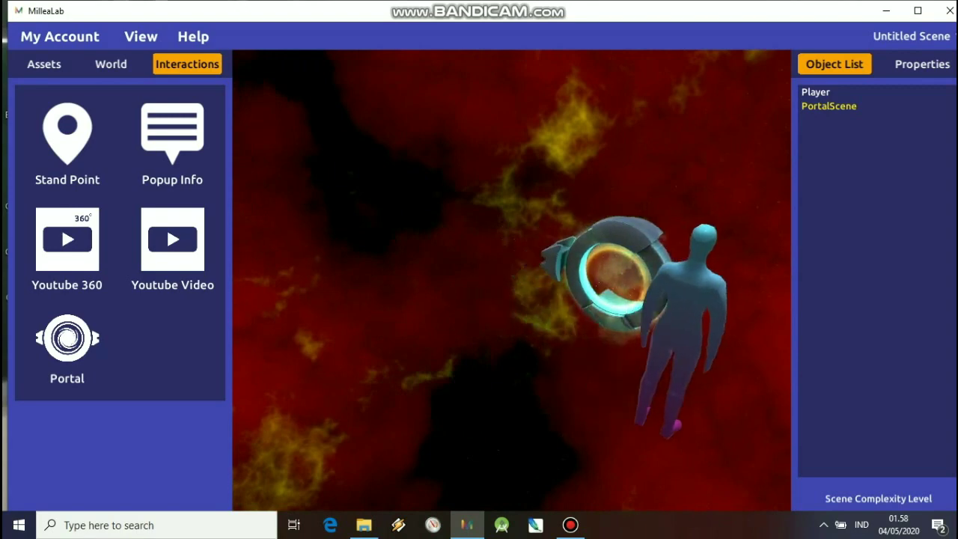
key(Up)
key(Right)
key(Up)
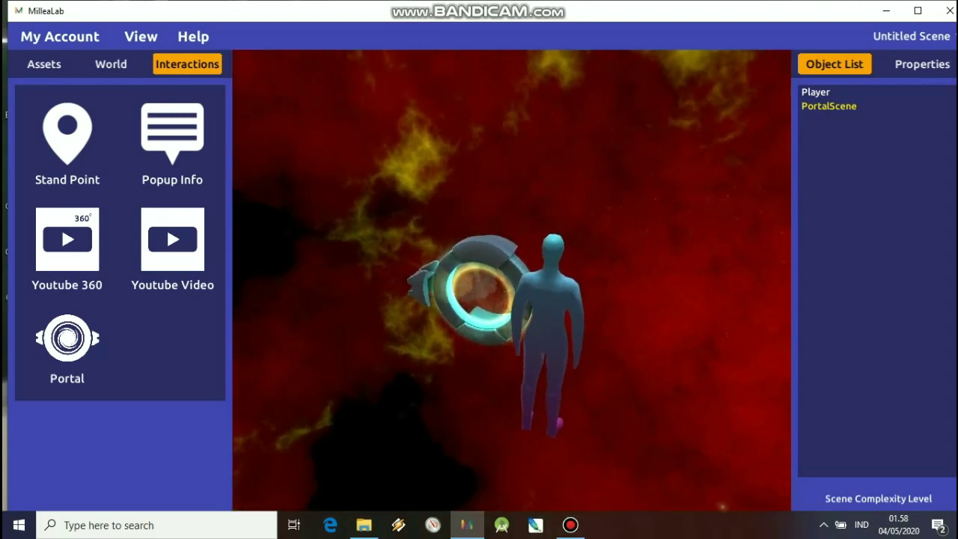
key(Up)
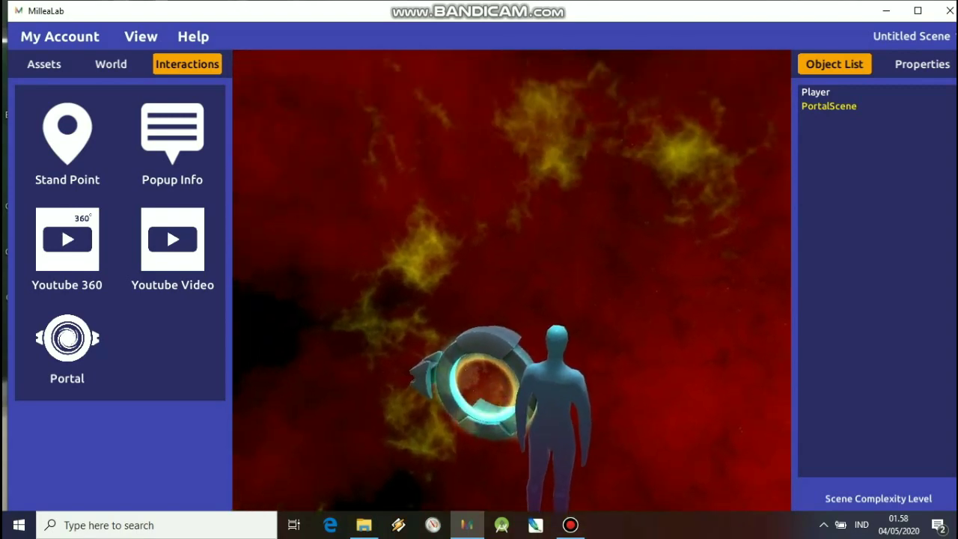
click(485, 385)
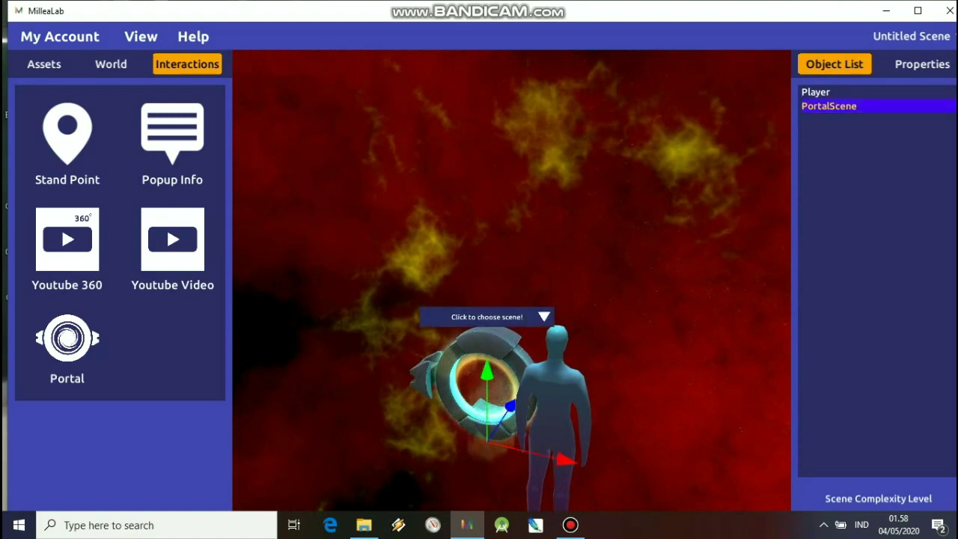
Delete the portal beside the player from the scene
key(Delete)
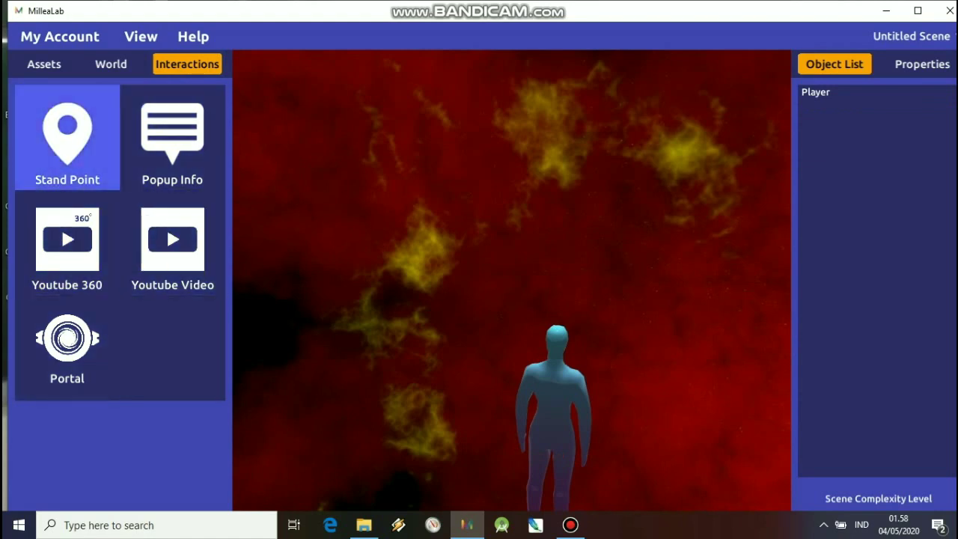
Place a Stand Point, a Popup Info, a Youtube 360, a Youtube Video and a Portal around the player
mouse_move(67, 138)
mouse_down()
mouse_move(562, 156)
mouse_move(573, 274)
mouse_move(574, 228)
mouse_up()
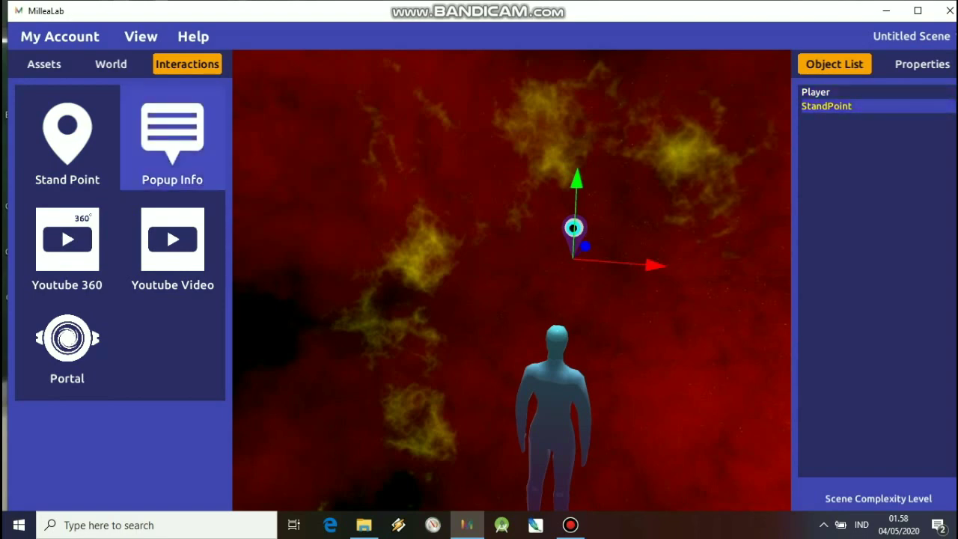
drag(172, 138, 464, 236)
drag(67, 239, 327, 266)
drag(172, 239, 473, 319)
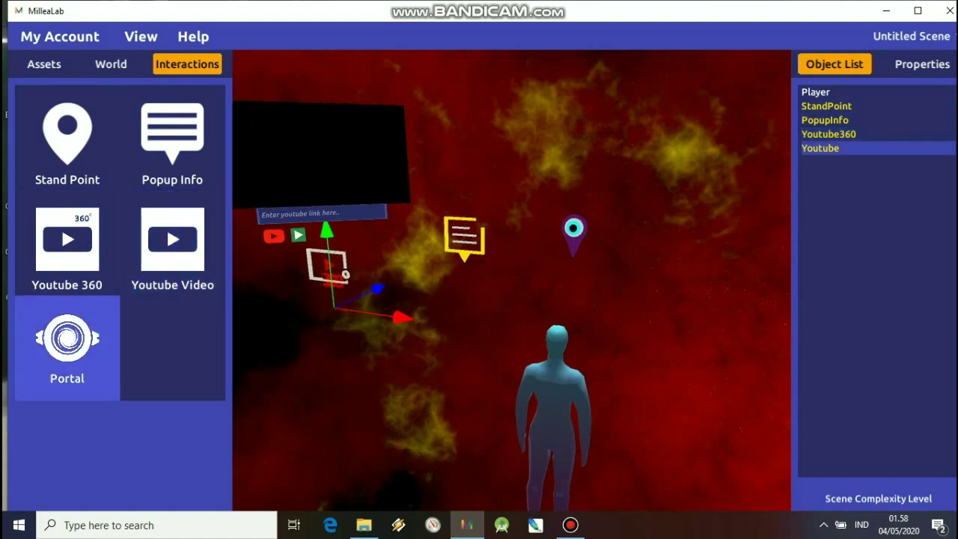
drag(68, 341, 676, 307)
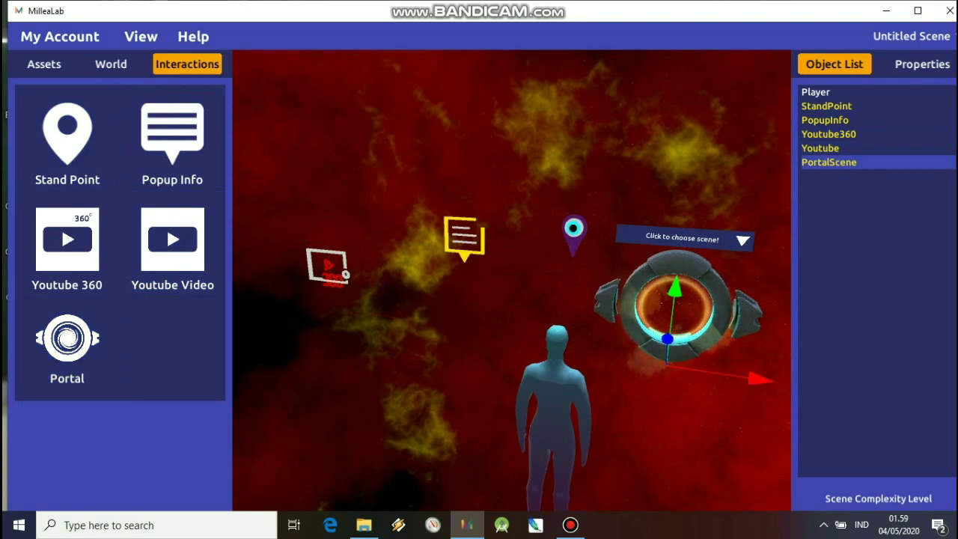
Delete the portal, Youtube video, Youtube 360, popup and stand point so that only the player remains in the scene
click(829, 162)
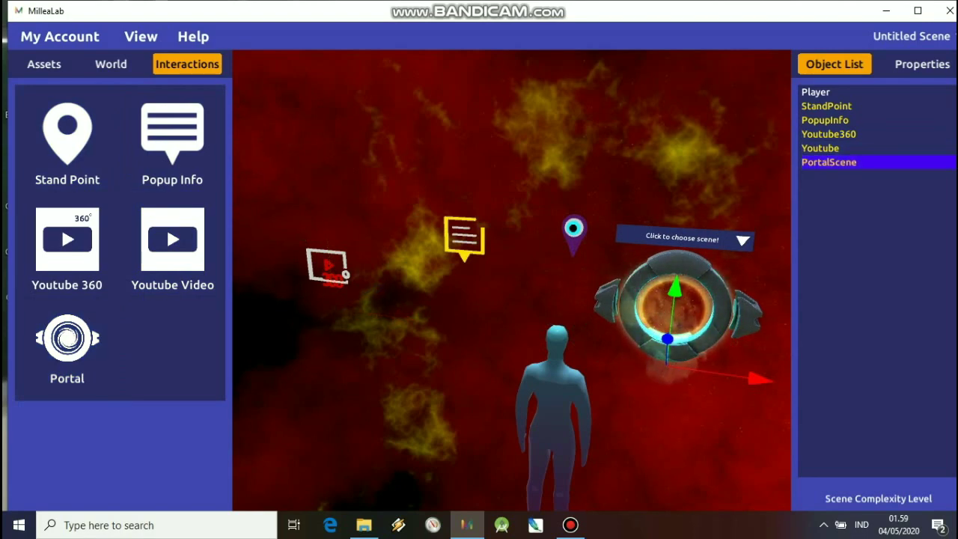
key(Delete)
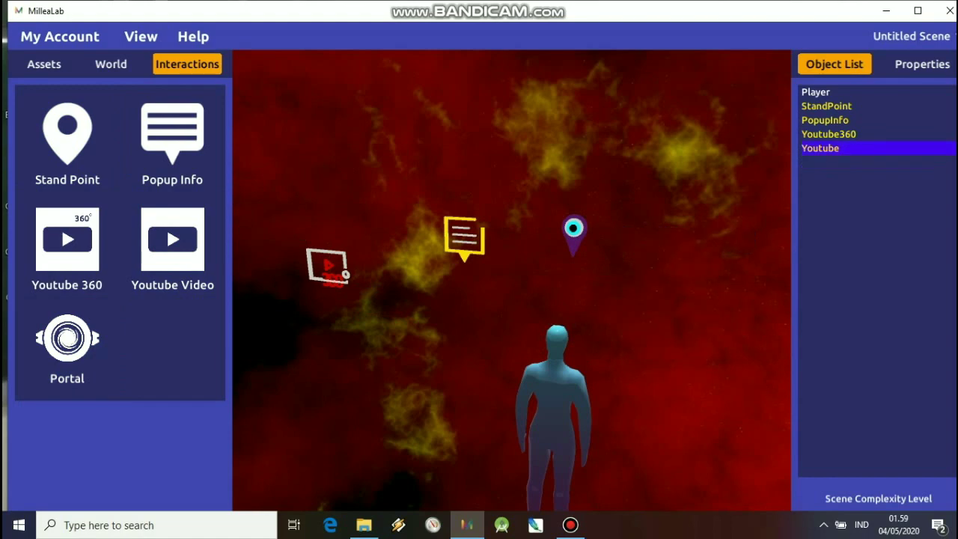
key(Delete)
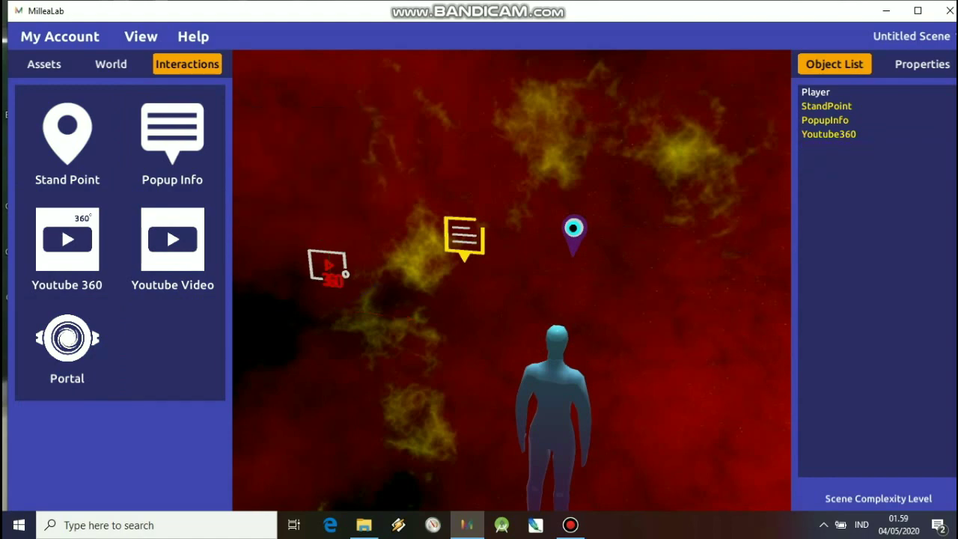
key(Delete)
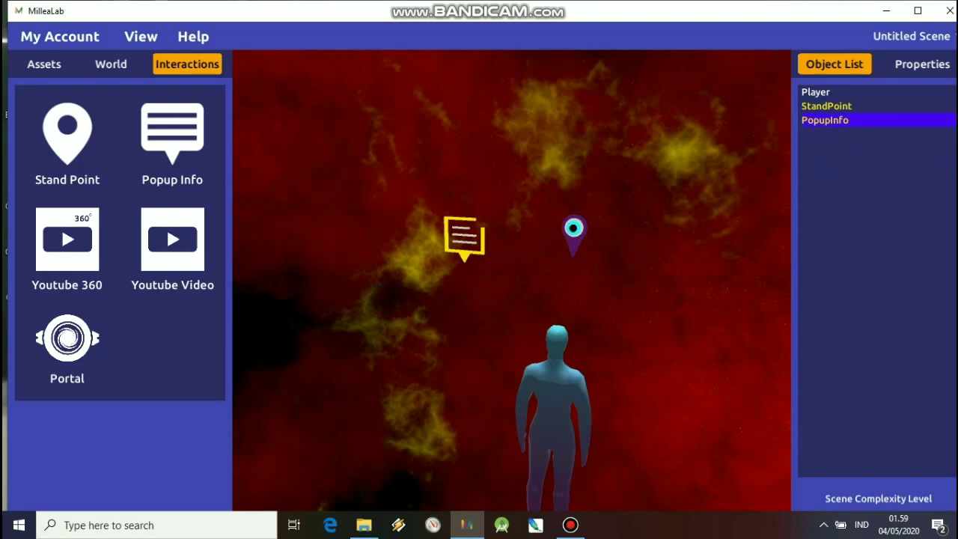
key(Delete)
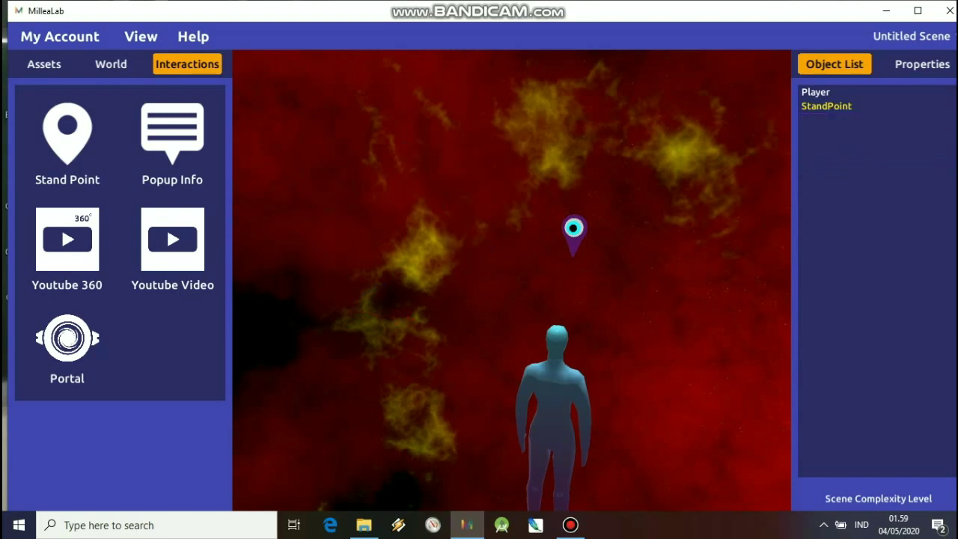
click(827, 105)
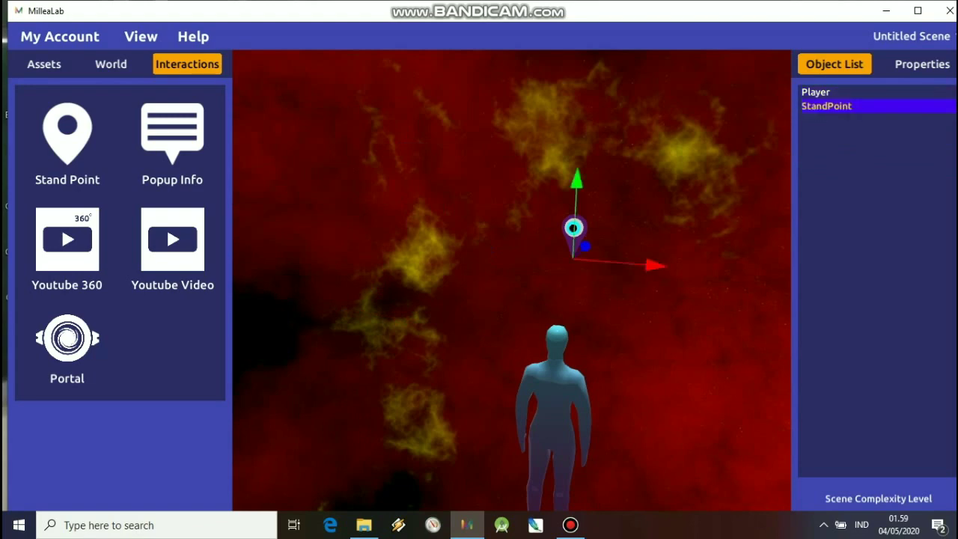
key(Delete)
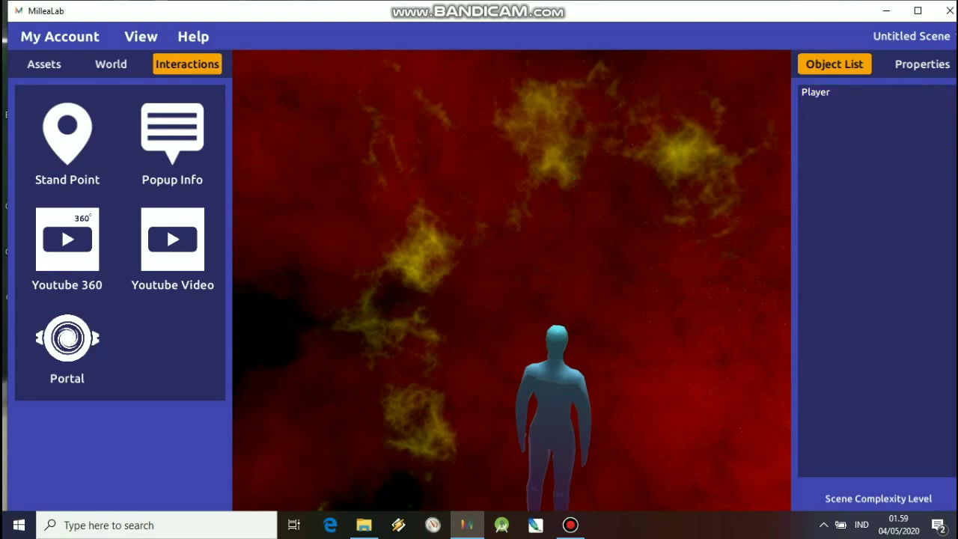
Glance at the world settings and browse the Environment & Base Planes assets
click(111, 64)
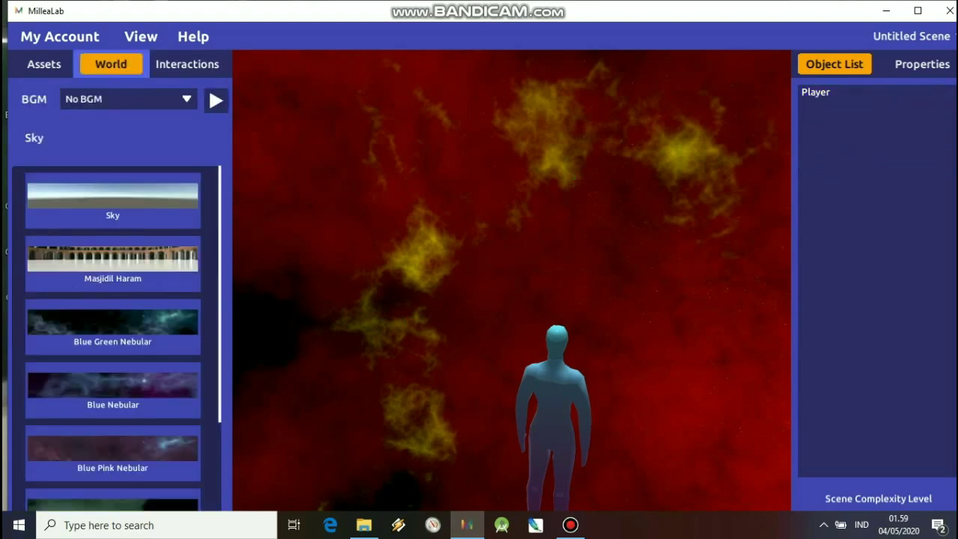
click(45, 64)
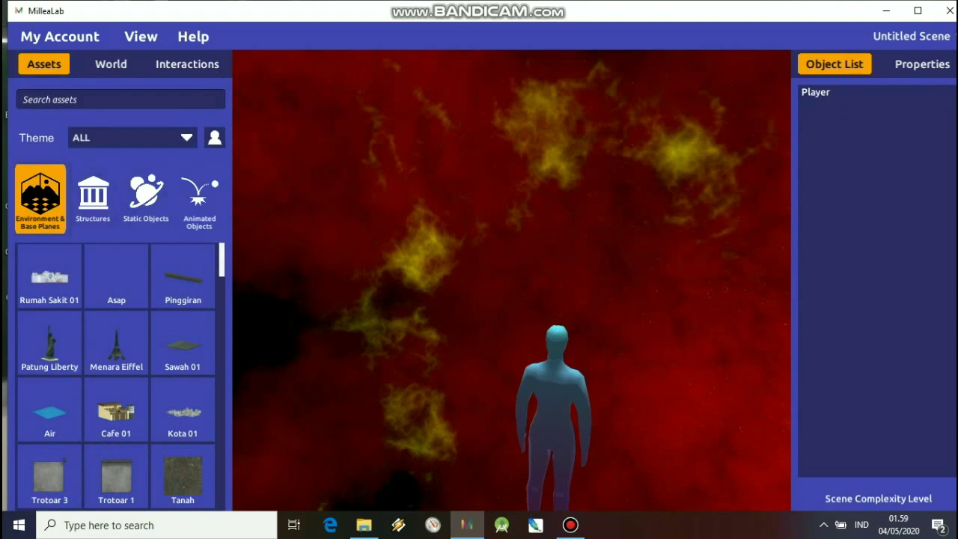
scroll(116, 374, down, 8)
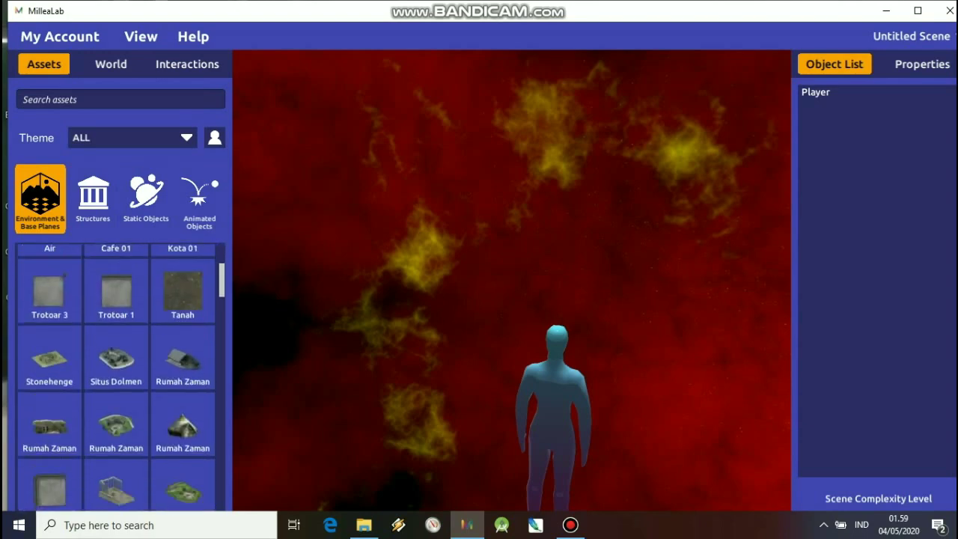
scroll(116, 374, down, 7)
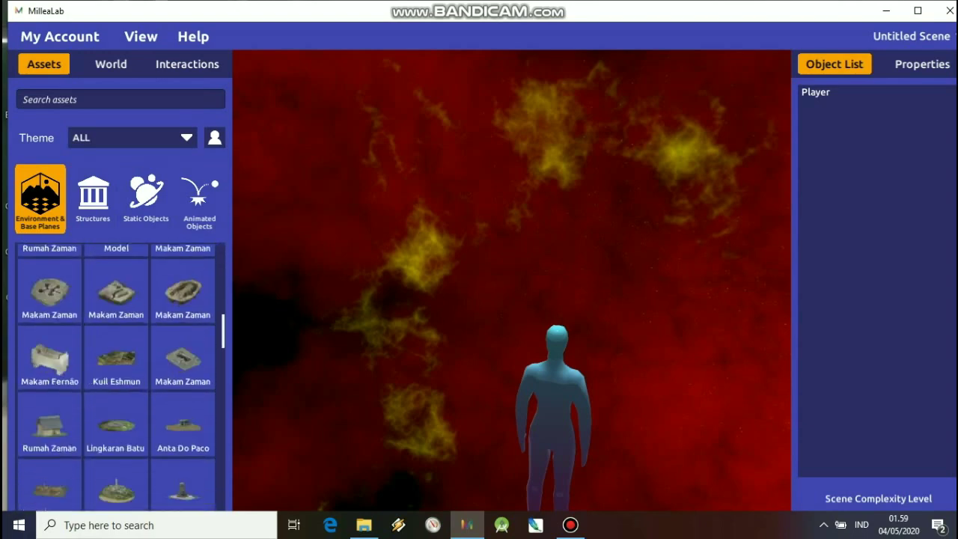
scroll(116, 374, down, 5)
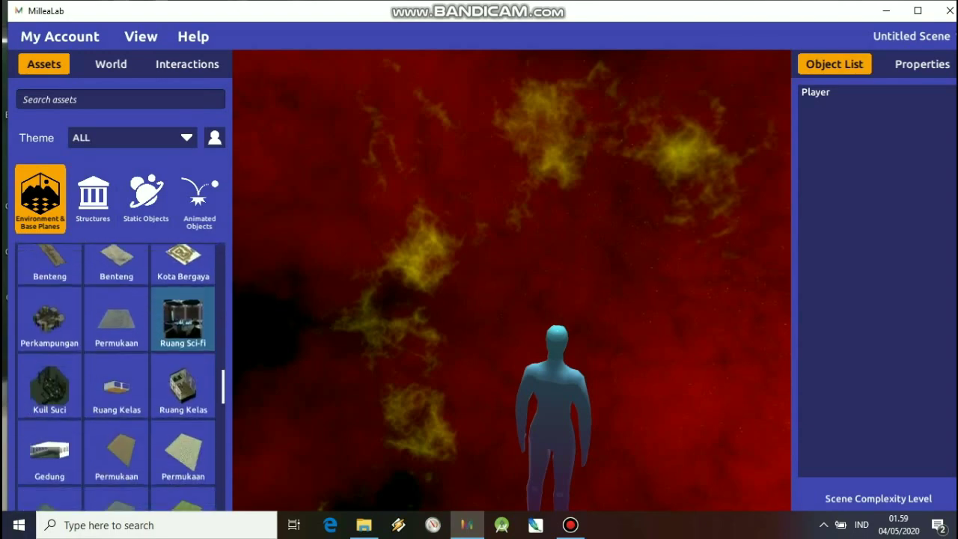
scroll(116, 375, down, 6)
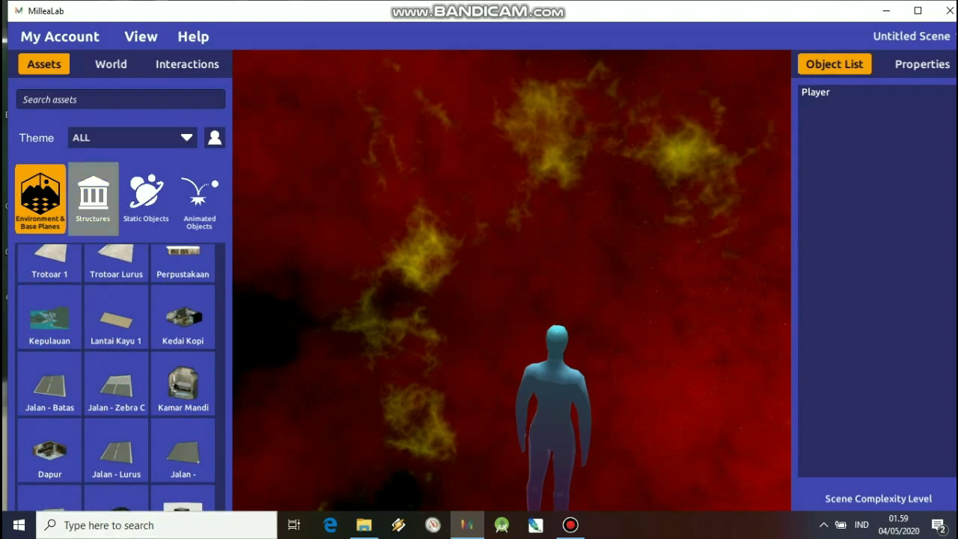
Look through the Structures assets, such as doors, windows, walls and canopies
click(93, 197)
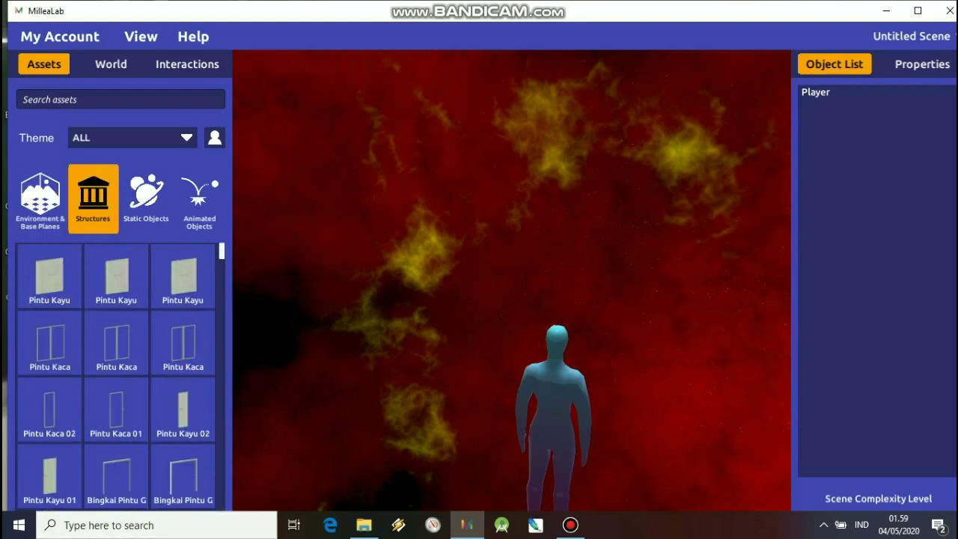
scroll(116, 374, down, 10)
scroll(116, 374, down, 10)
scroll(116, 374, down, 10)
scroll(116, 374, down, 10)
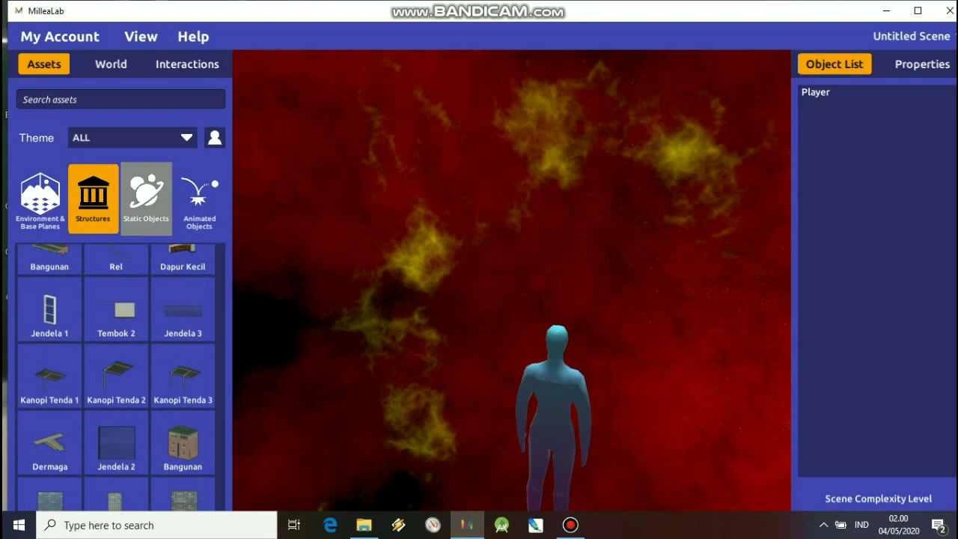
Look through the Static Objects assets, from trees and planets to lab equipment, statues, fossils and household items
click(146, 198)
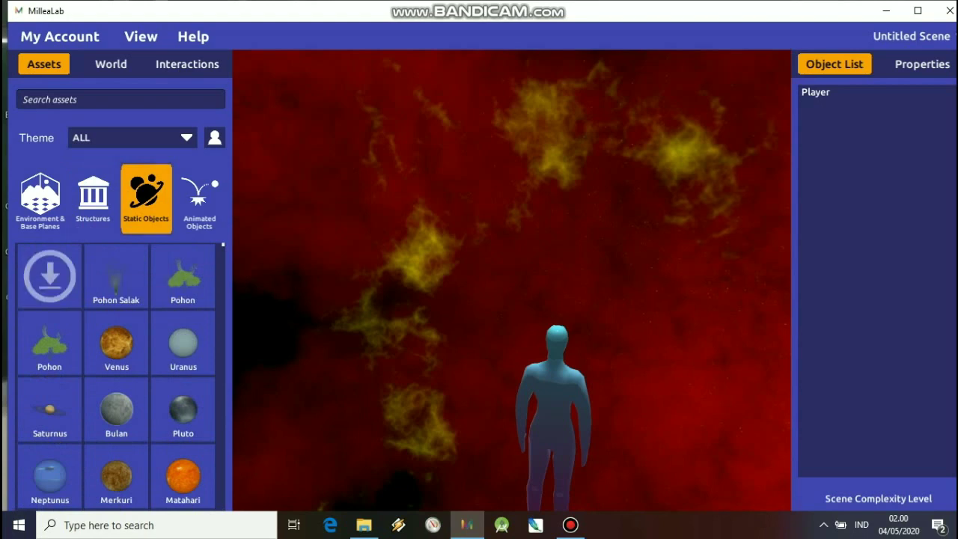
mouse_move(182, 276)
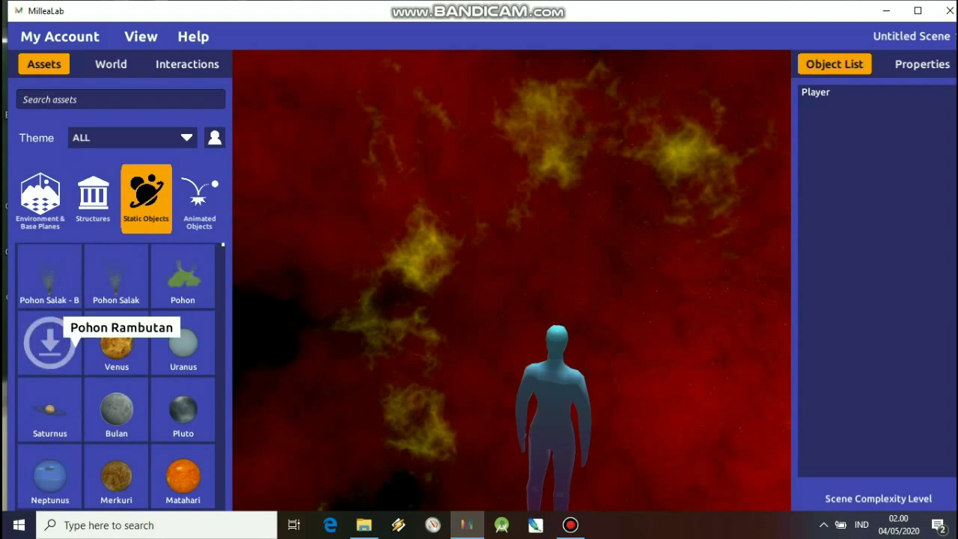
mouse_move(116, 343)
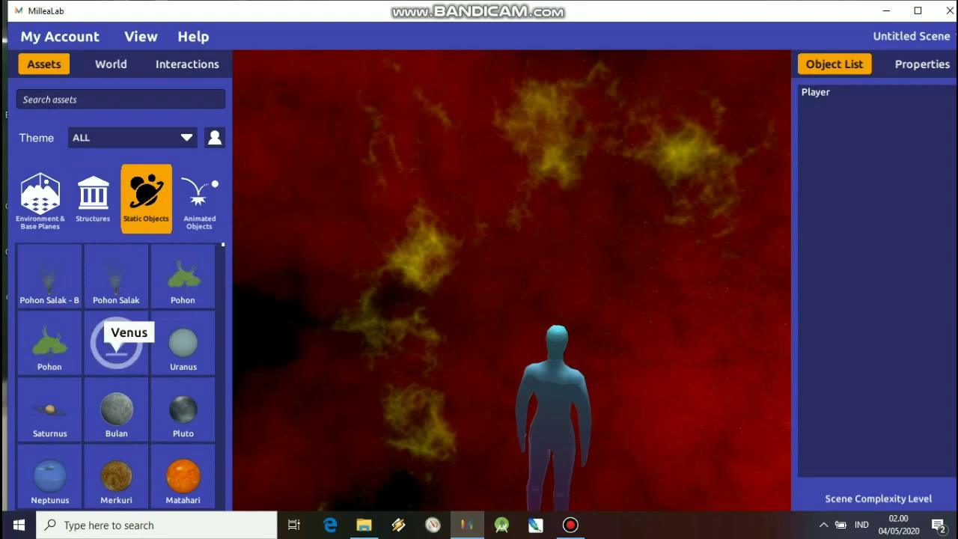
mouse_move(183, 343)
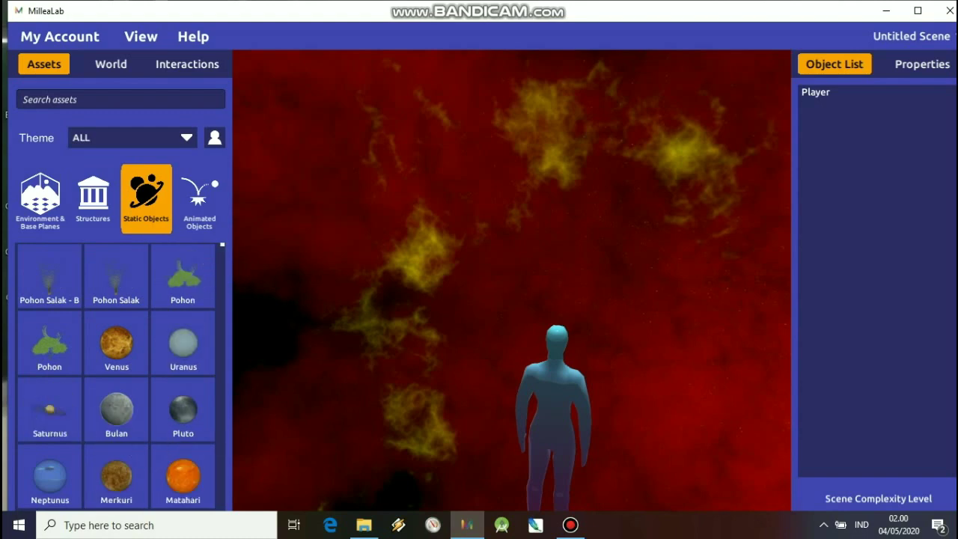
scroll(116, 374, down, 15)
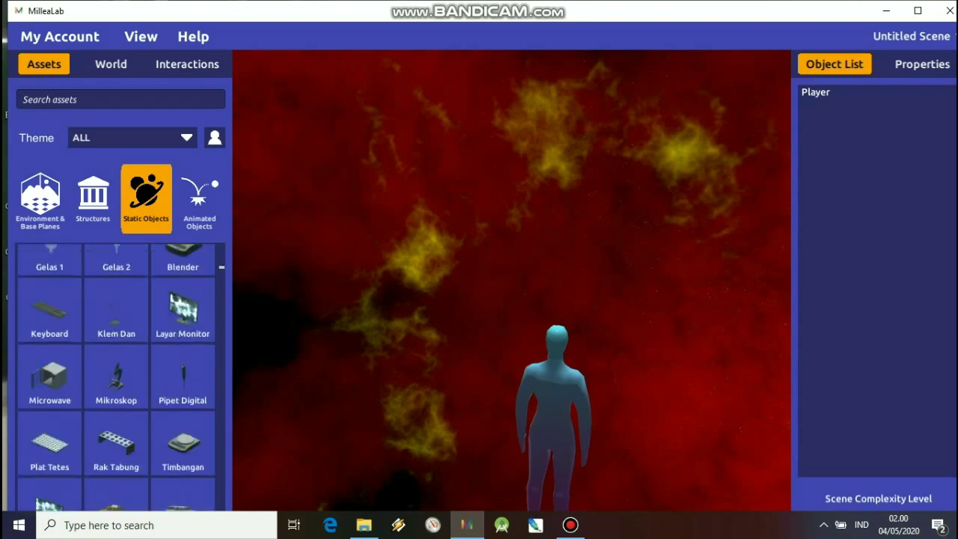
scroll(116, 374, down, 15)
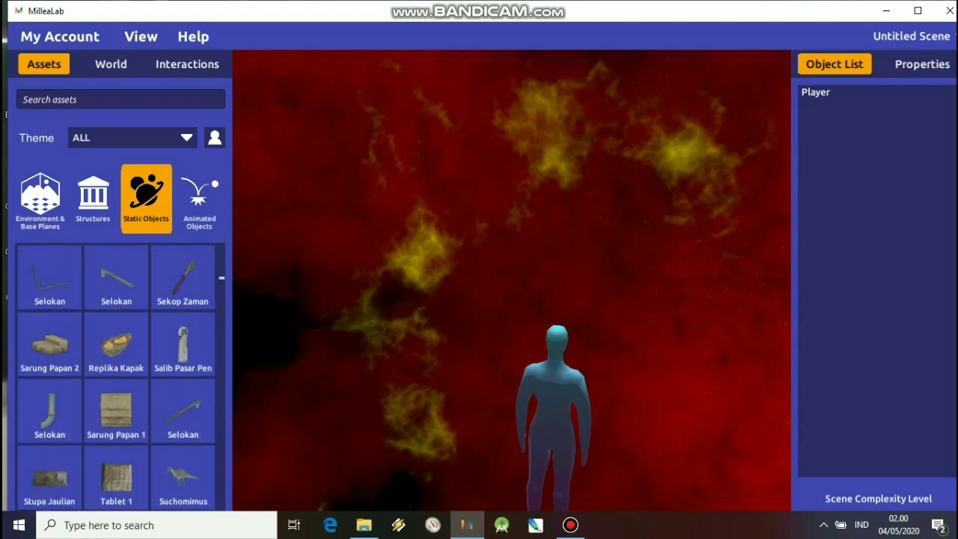
scroll(116, 375, down, 15)
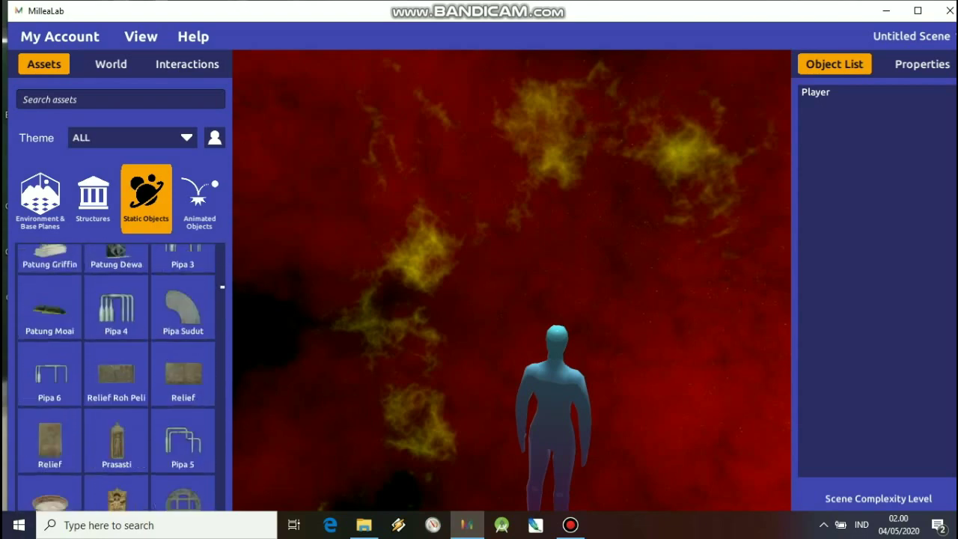
scroll(116, 374, down, 15)
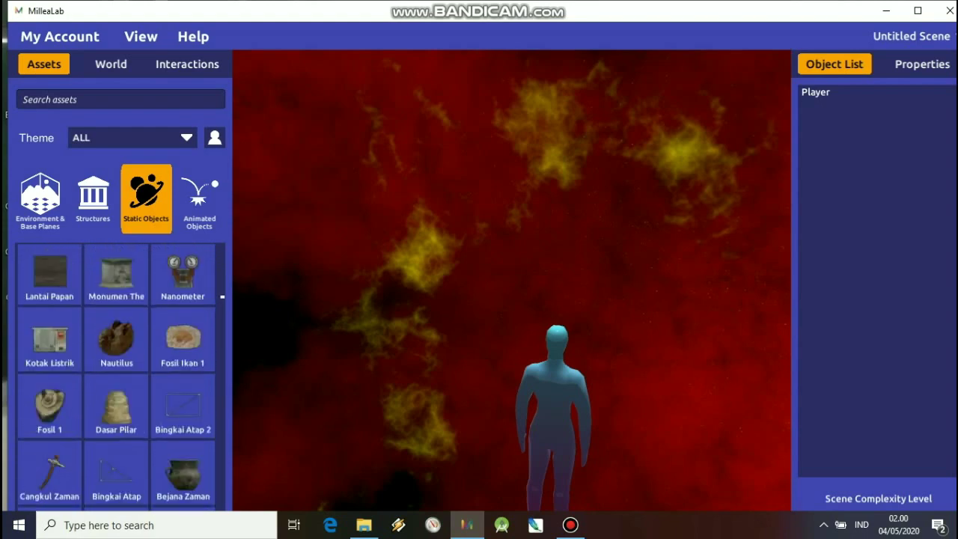
scroll(116, 374, down, 10)
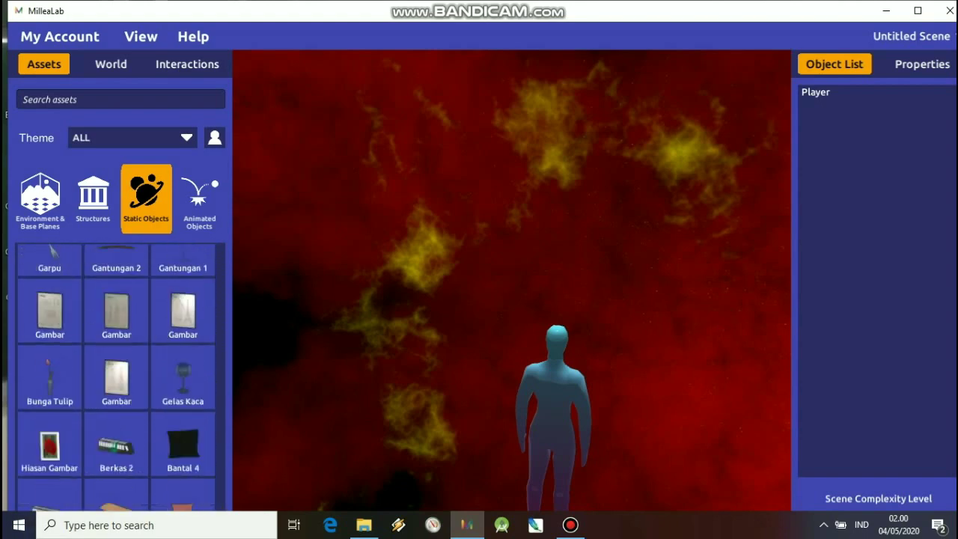
Look through the Animated Objects assets, including the dinosaurs, robots, leaves, people and animals
click(199, 198)
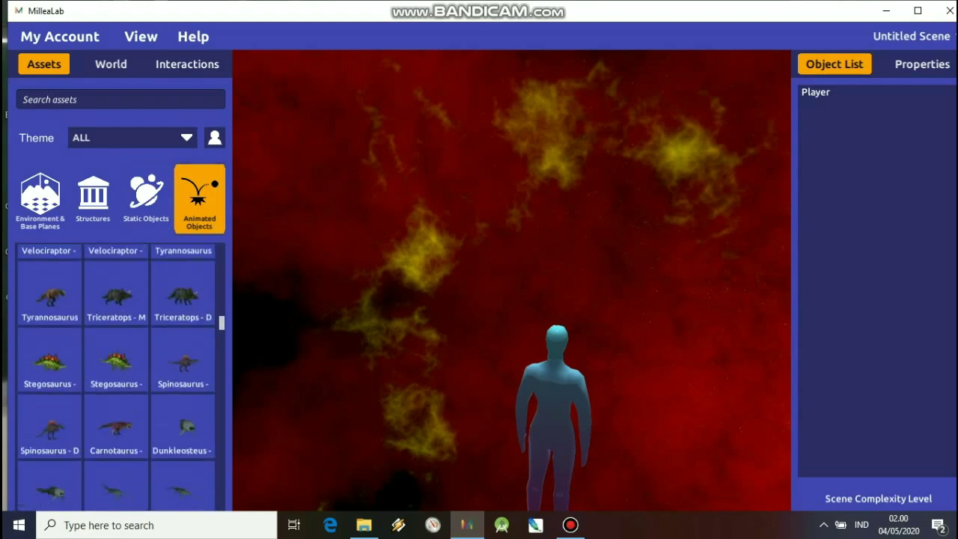
scroll(116, 375, down, 3)
scroll(116, 374, down, 10)
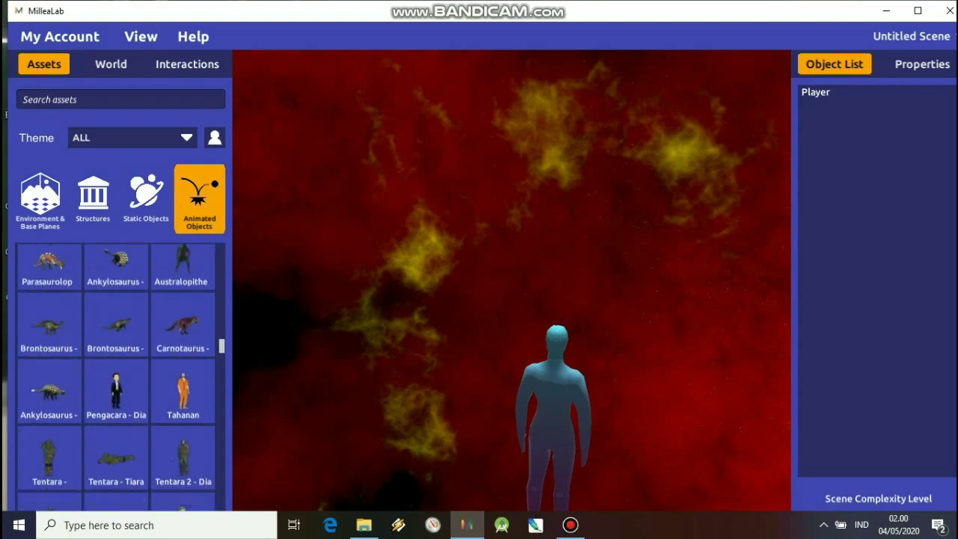
scroll(116, 375, down, 10)
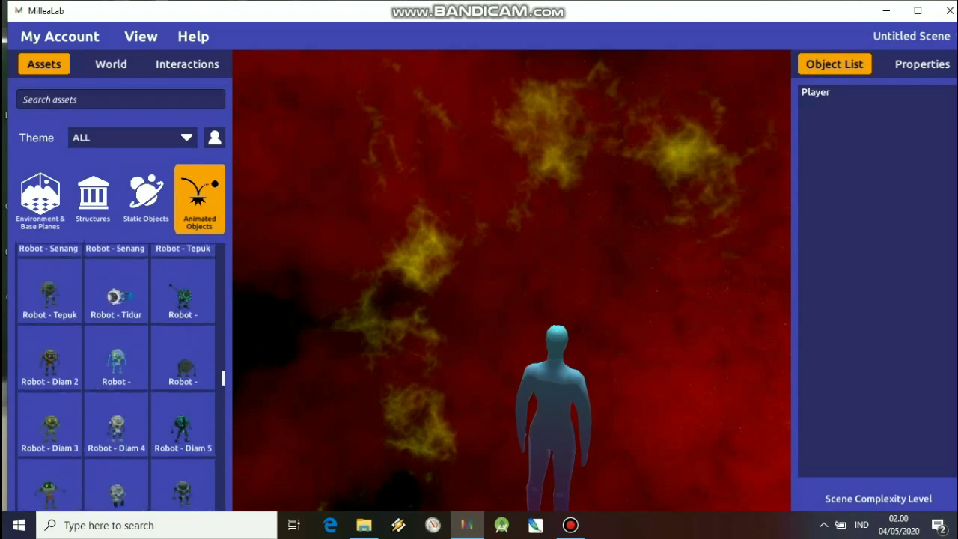
scroll(116, 374, down, 10)
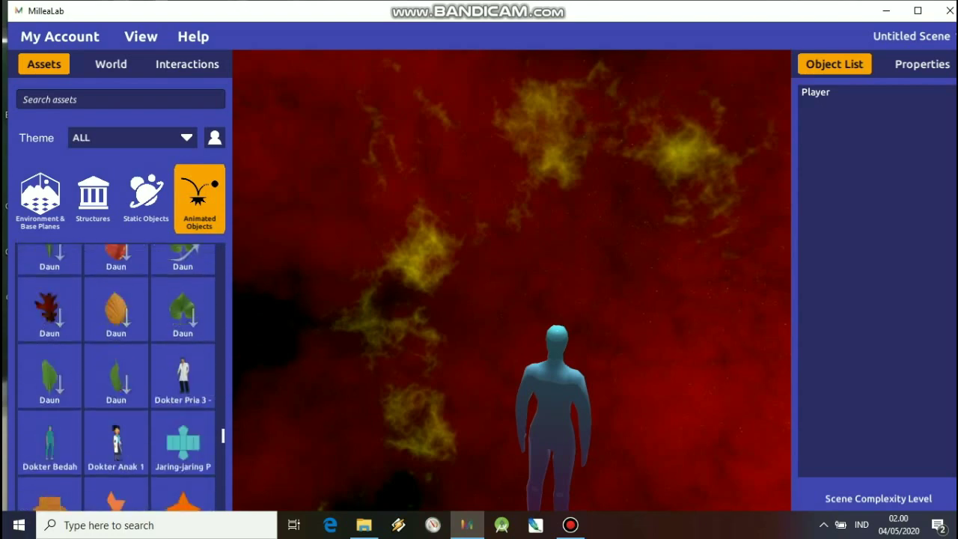
scroll(116, 375, down, 8)
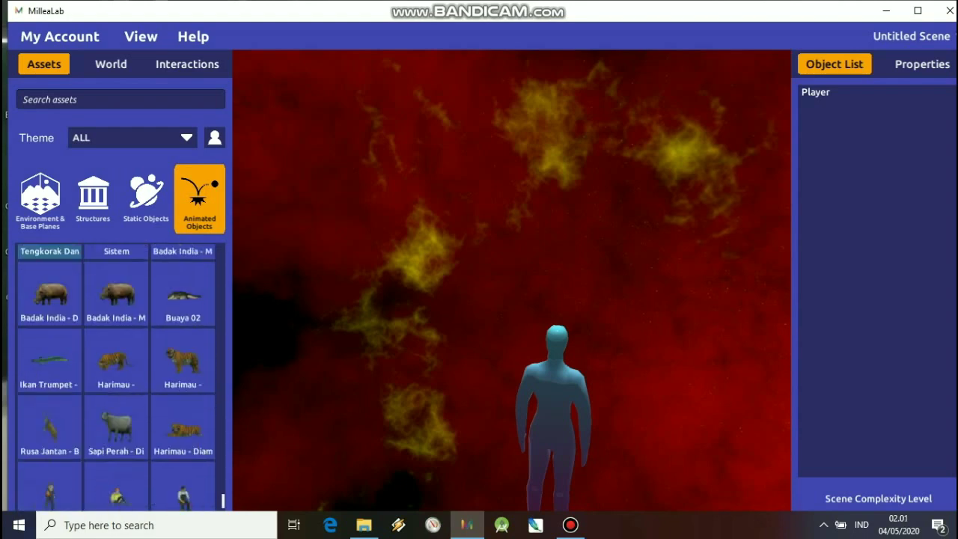
scroll(116, 374, up, 10)
scroll(116, 375, down, 5)
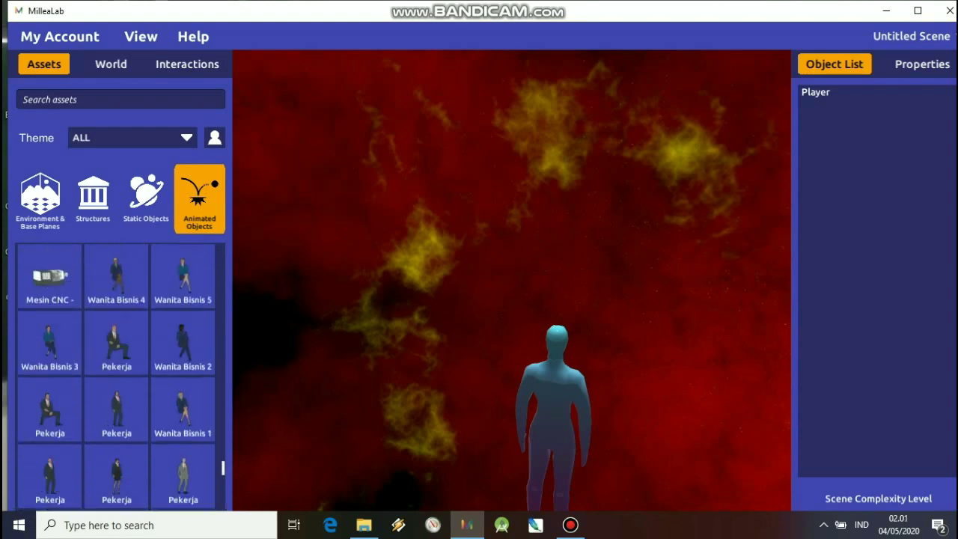
scroll(49, 374, down, 5)
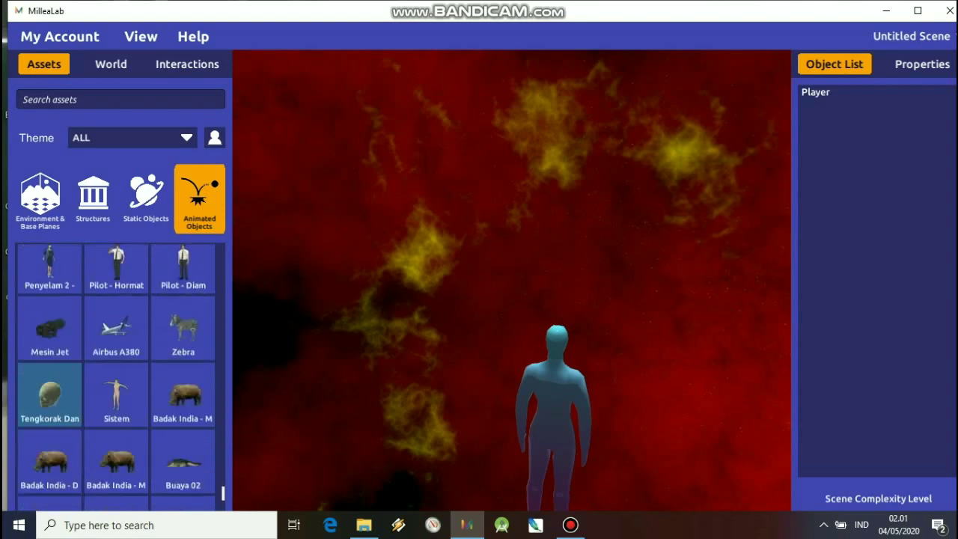
Download the Zebra, Badak India - M and Buaya 02 assets from the Animated Objects
mouse_move(183, 310)
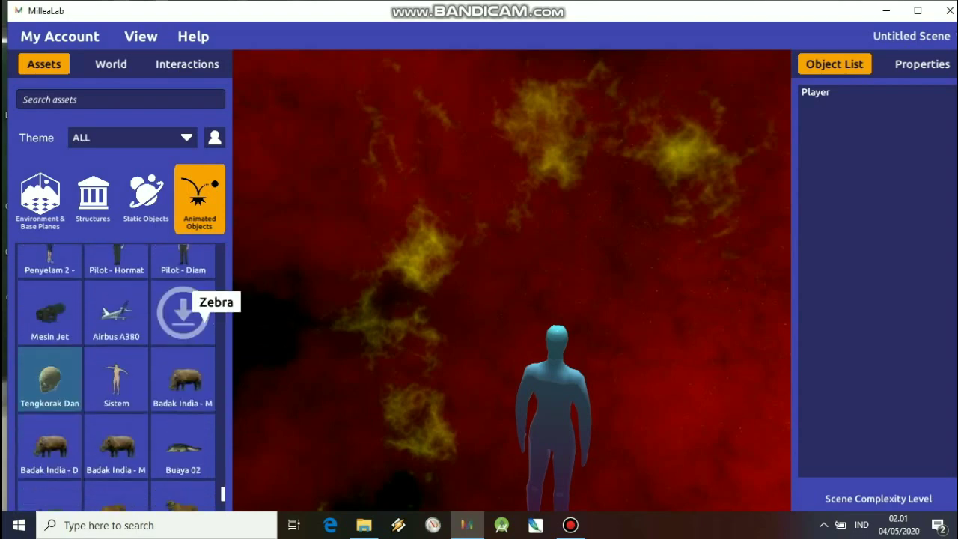
click(184, 311)
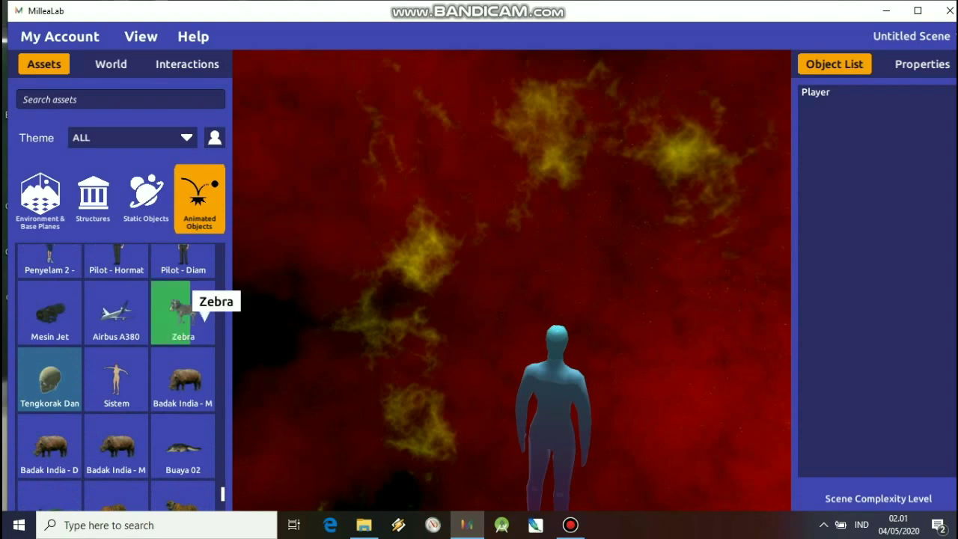
click(184, 378)
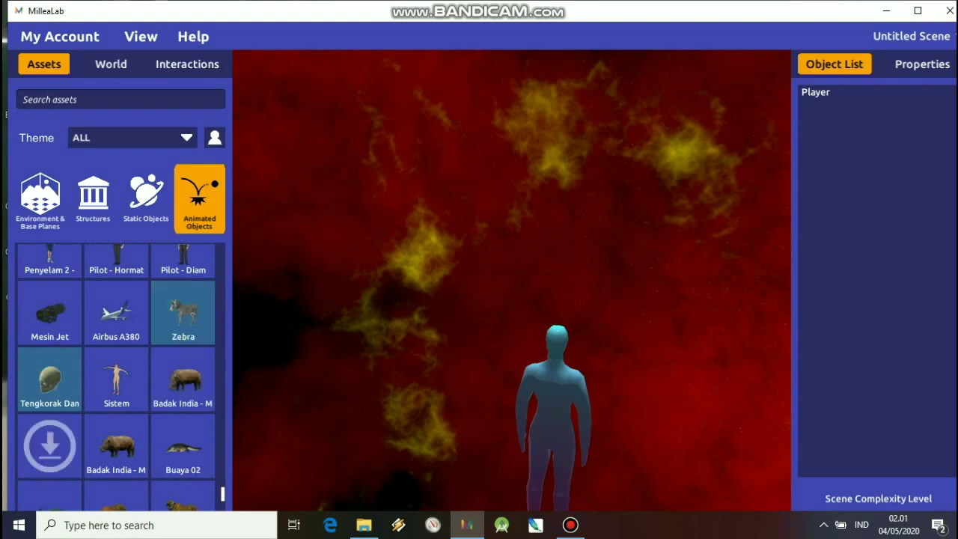
mouse_move(116, 447)
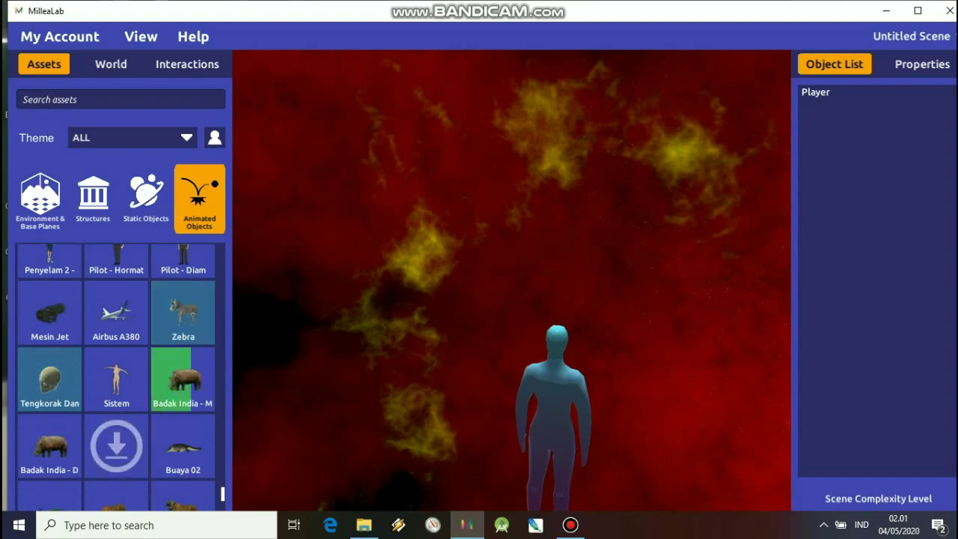
mouse_move(184, 447)
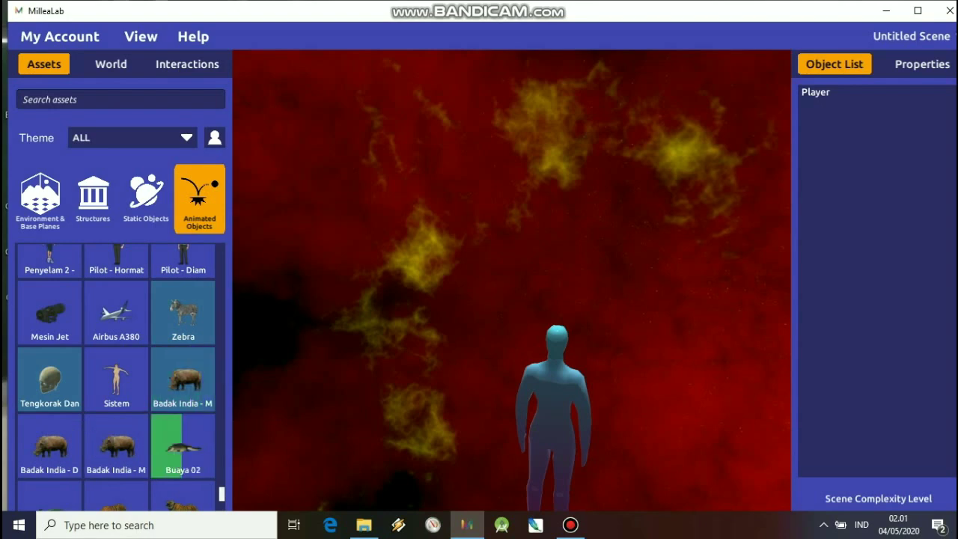
Download the standing Harimau, Rusa Jantan and Sapi Perah animal assets further down the Animated Objects
scroll(120, 374, down, 3)
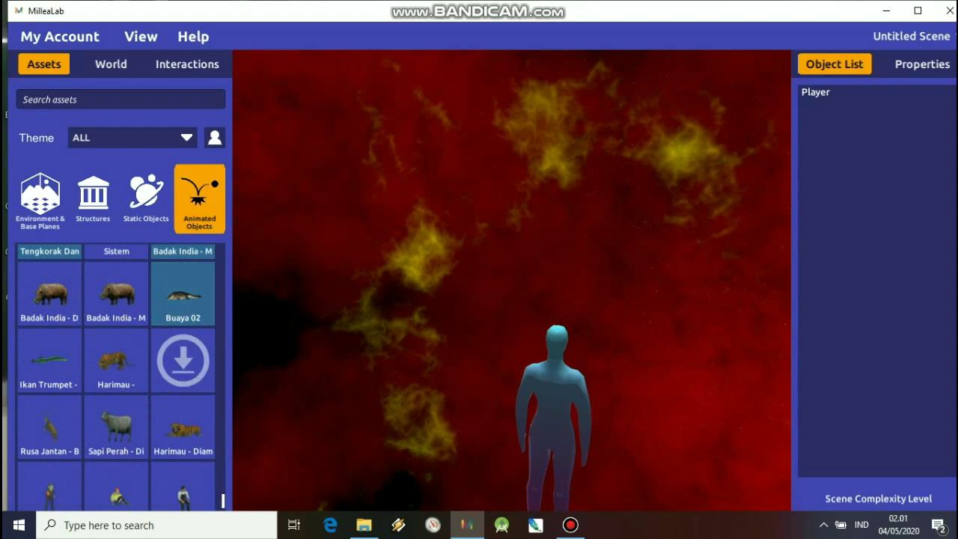
click(183, 352)
mouse_move(184, 419)
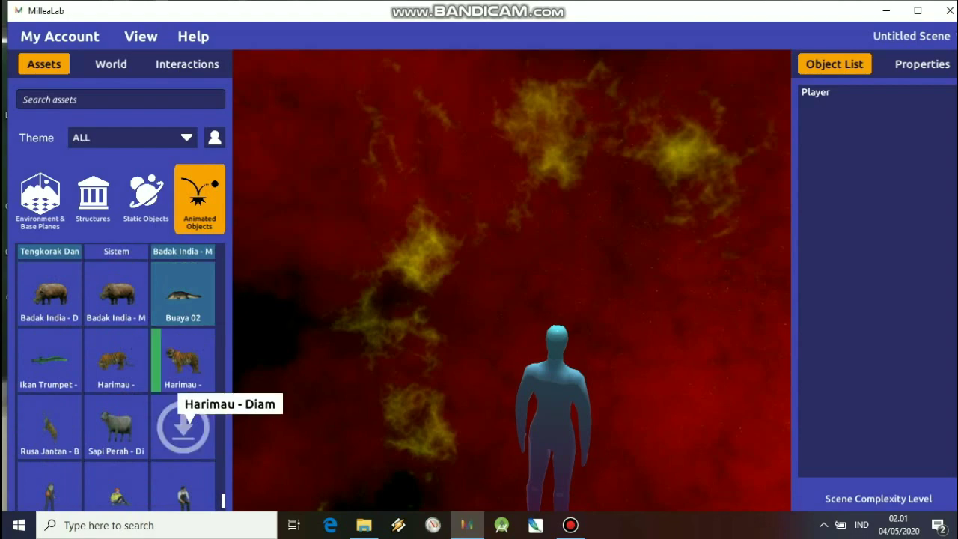
mouse_move(116, 425)
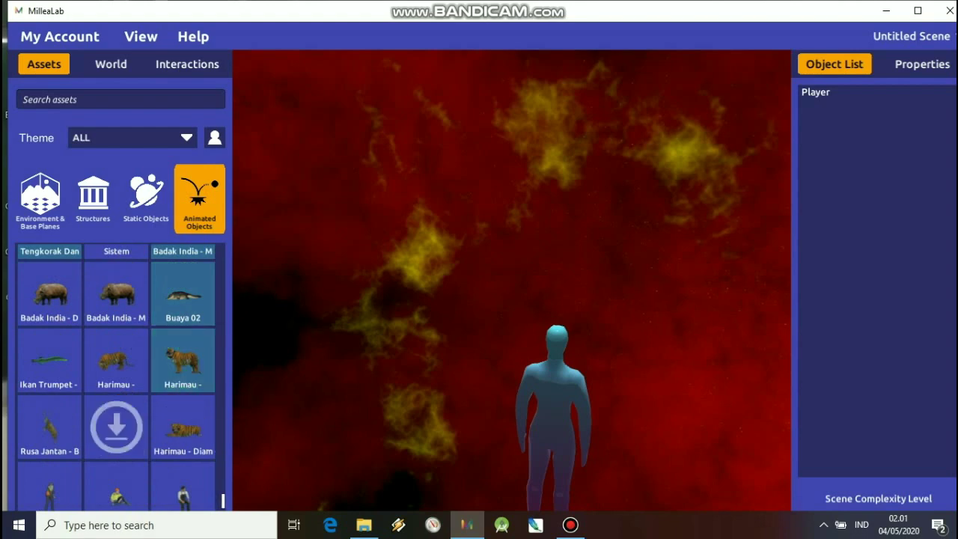
click(49, 425)
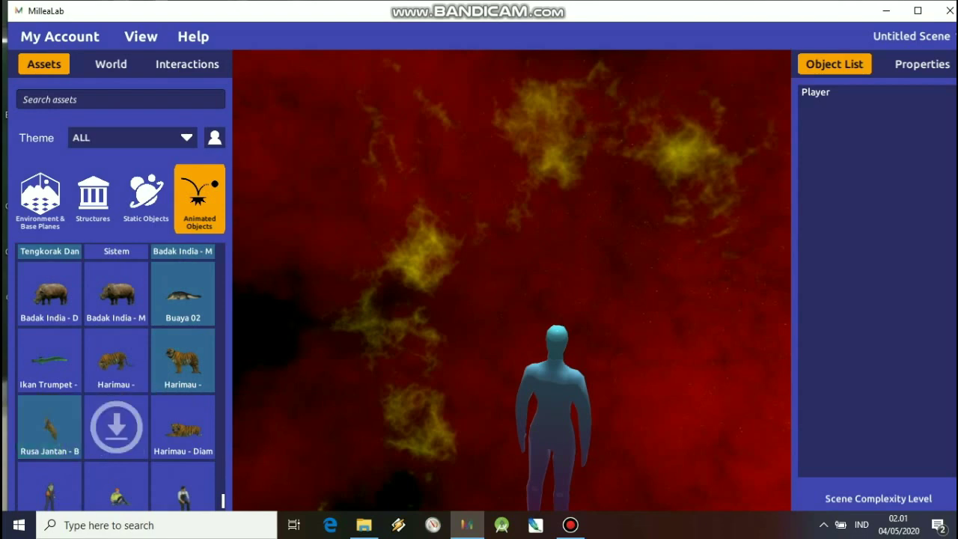
click(116, 425)
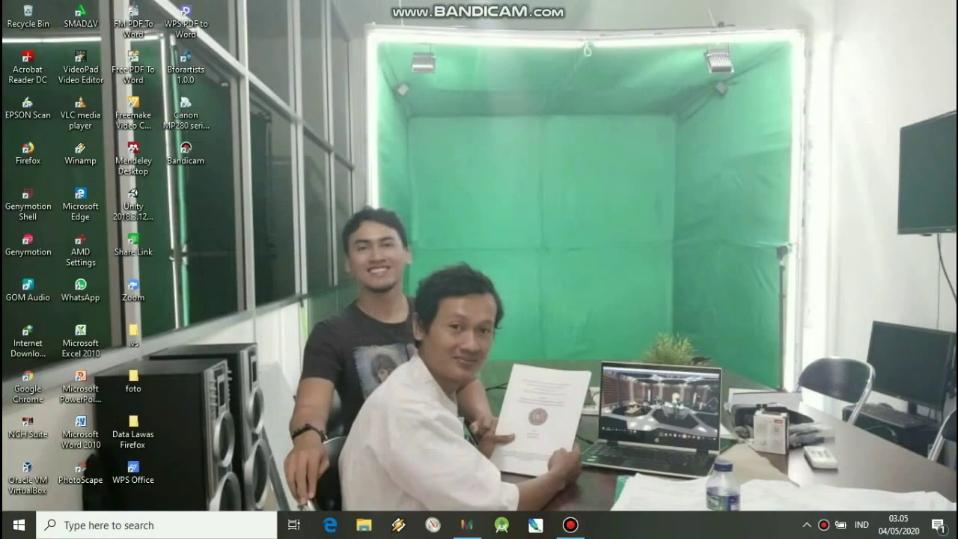
Switch back to MilleaLab and look back through the Animated Objects assets up to the start of the list
key(alt+Tab)
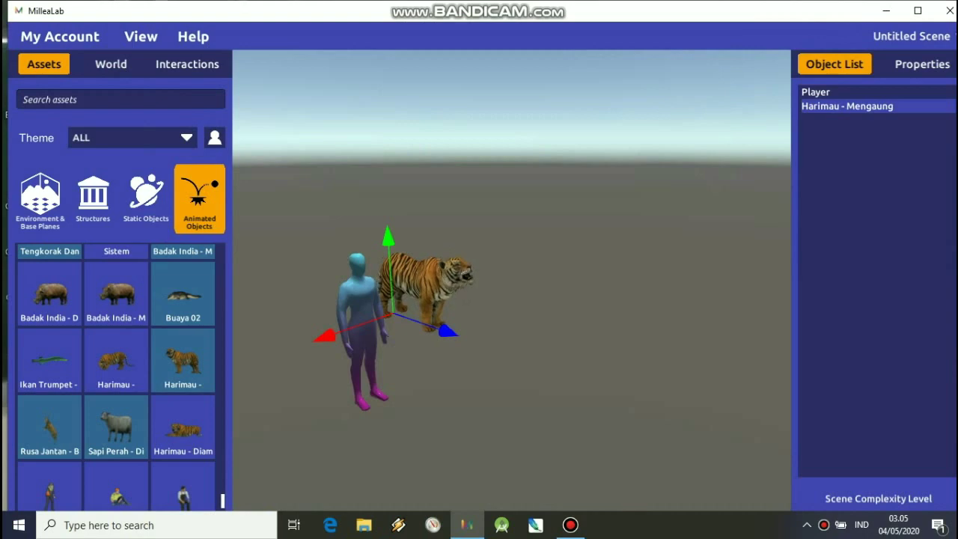
scroll(183, 486, down, 5)
scroll(116, 375, up, 10)
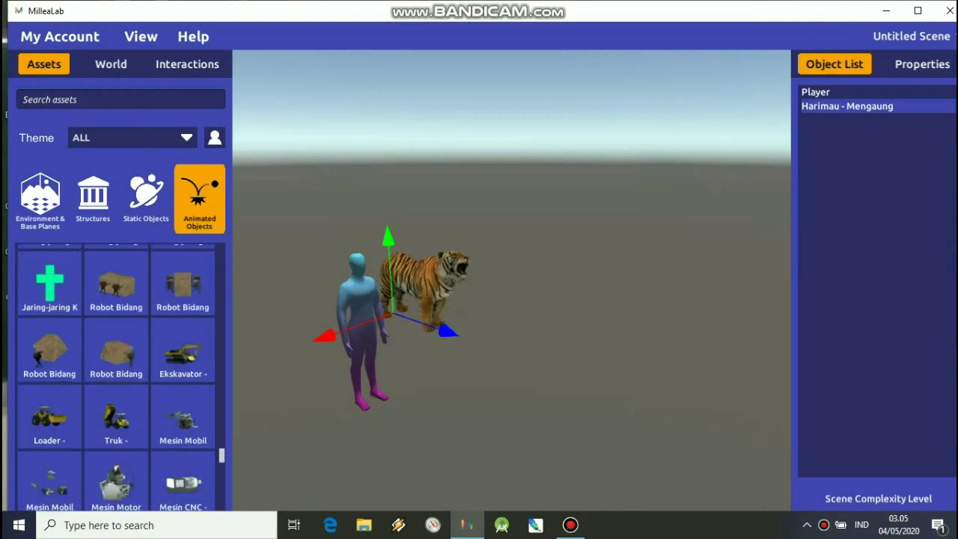
scroll(116, 367, up, 5)
scroll(116, 366, down, 5)
scroll(116, 367, up, 8)
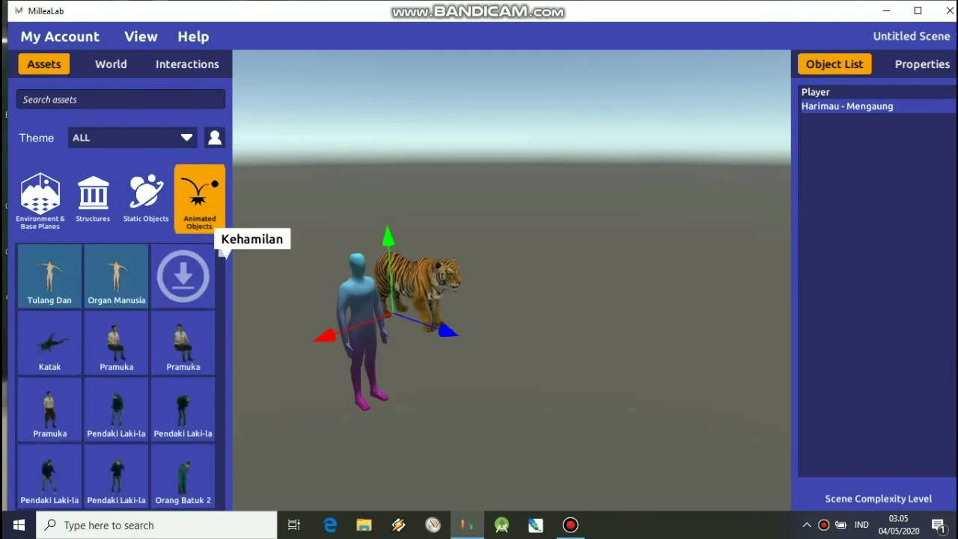
click(183, 276)
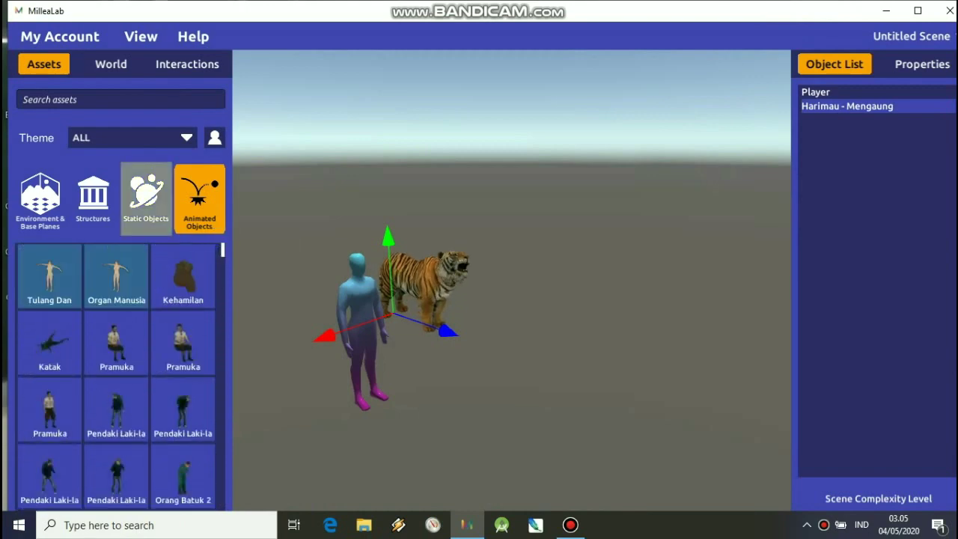
Look through the Static Objects assets, such as medical supplies, boxes, machines and office furniture
click(146, 196)
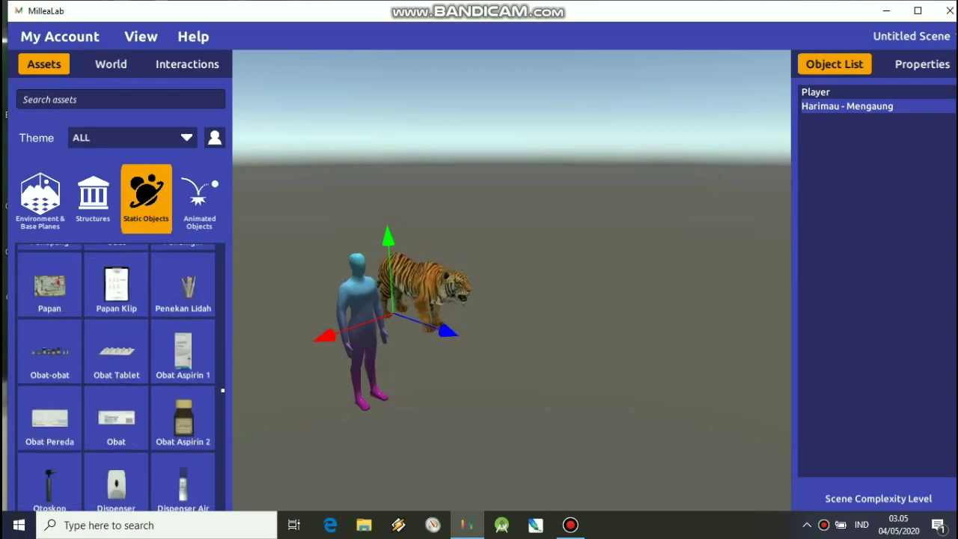
scroll(117, 378, down, 15)
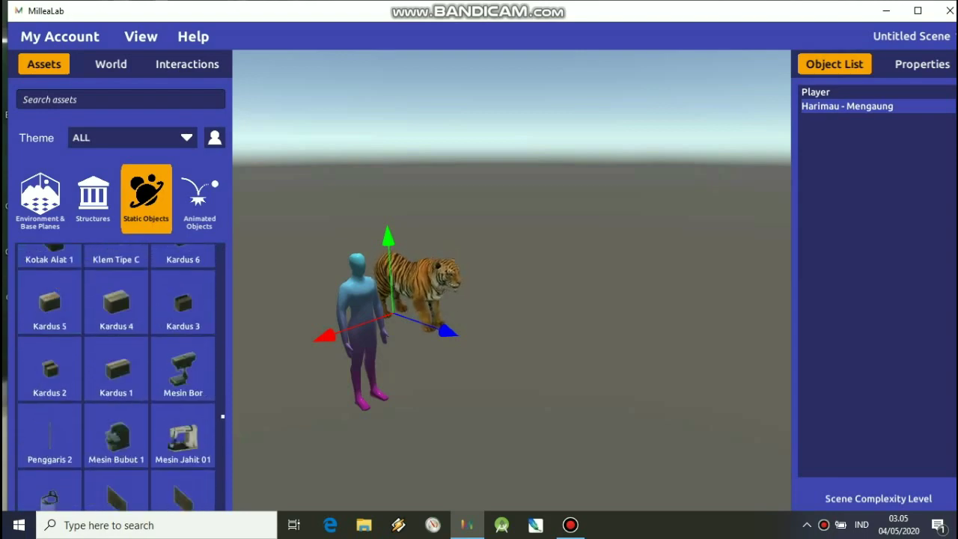
scroll(117, 379, down, 15)
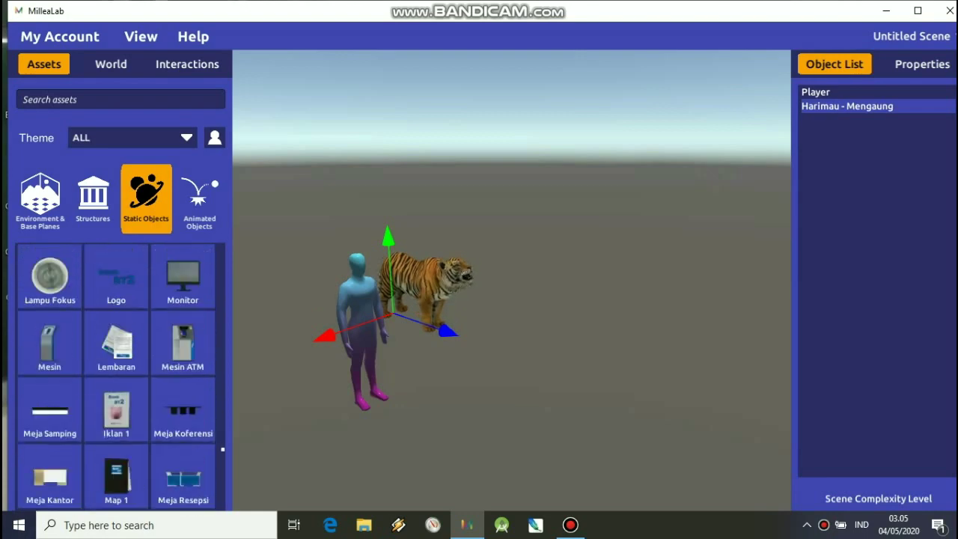
scroll(117, 378, down, 5)
scroll(117, 378, down, 5)
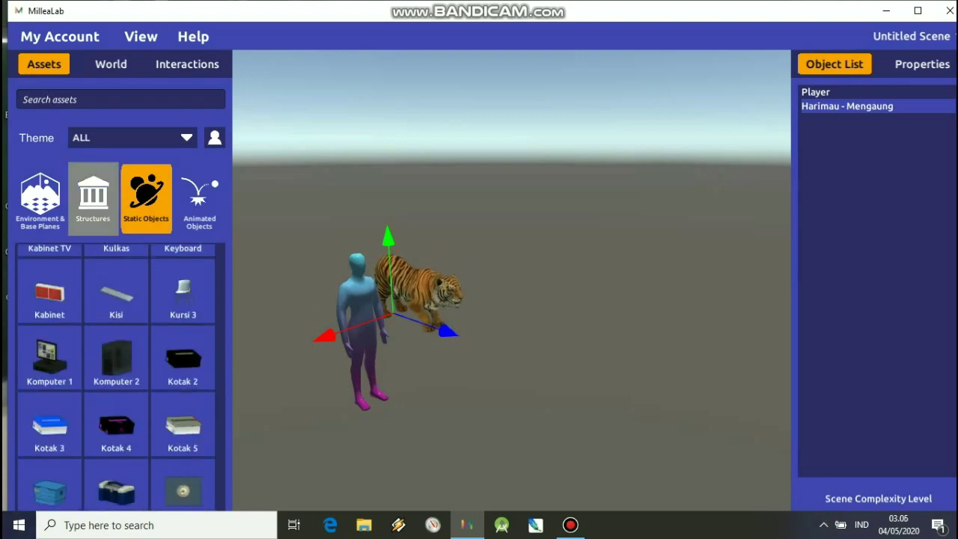
Look through the Structures assets, including floors, walls, buildings, roofs and canopies
click(93, 198)
scroll(117, 378, down, 10)
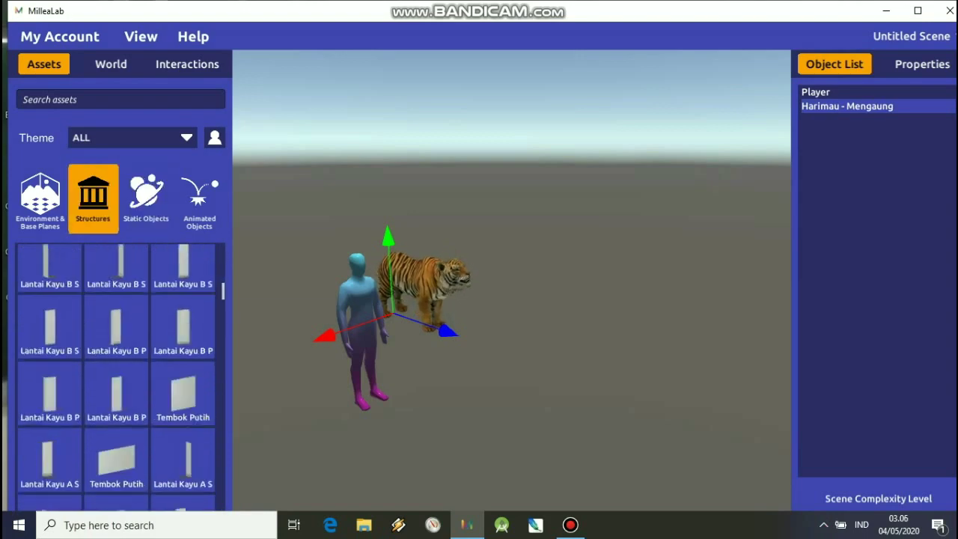
scroll(117, 378, down, 10)
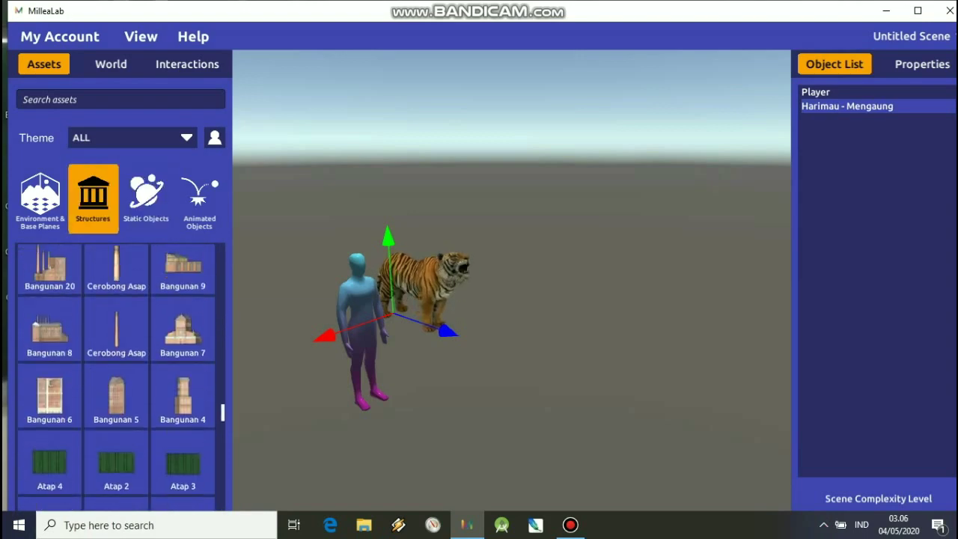
scroll(117, 378, down, 3)
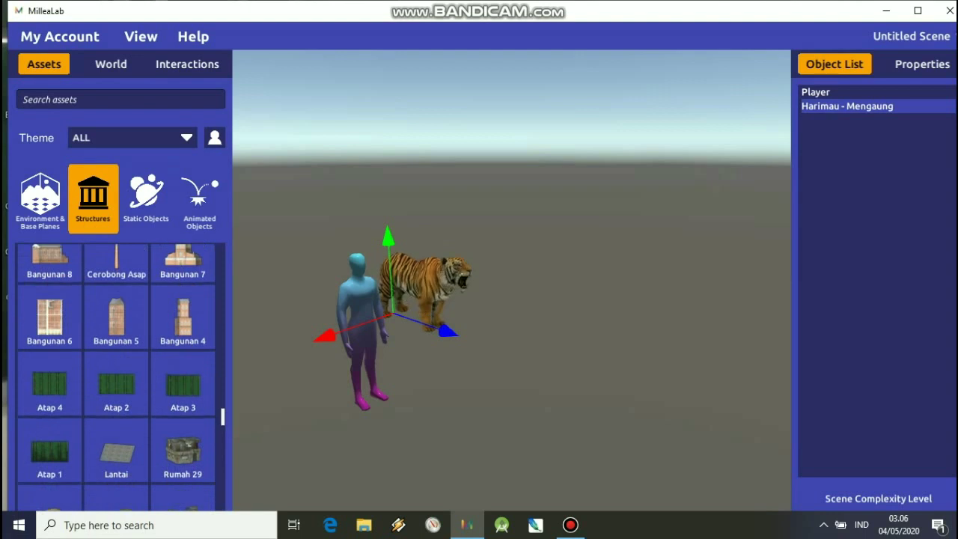
scroll(117, 379, down, 1)
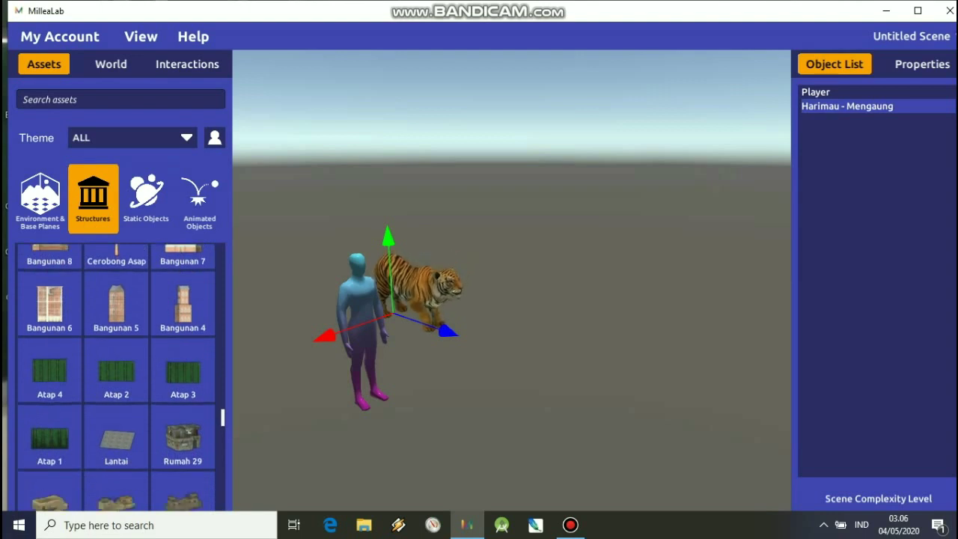
mouse_move(116, 438)
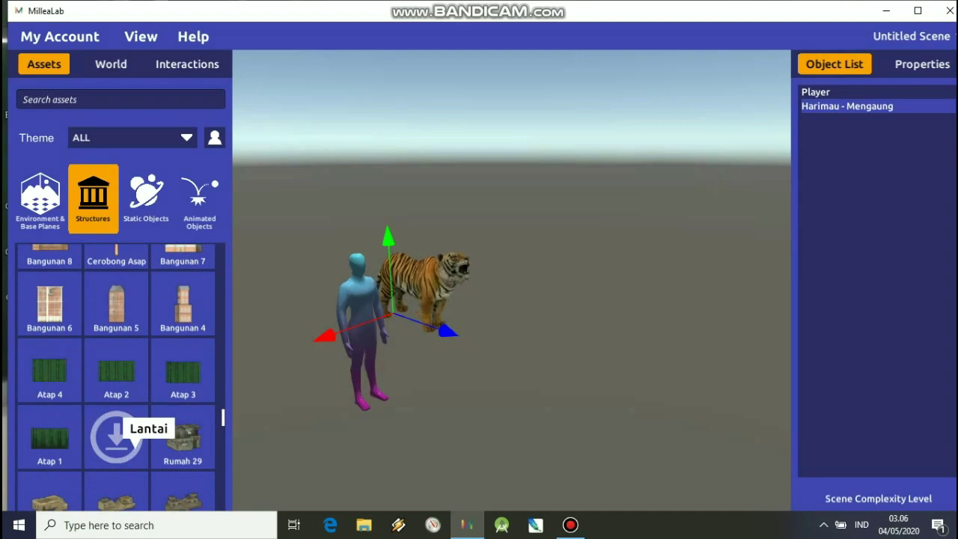
drag(223, 418, 222, 524)
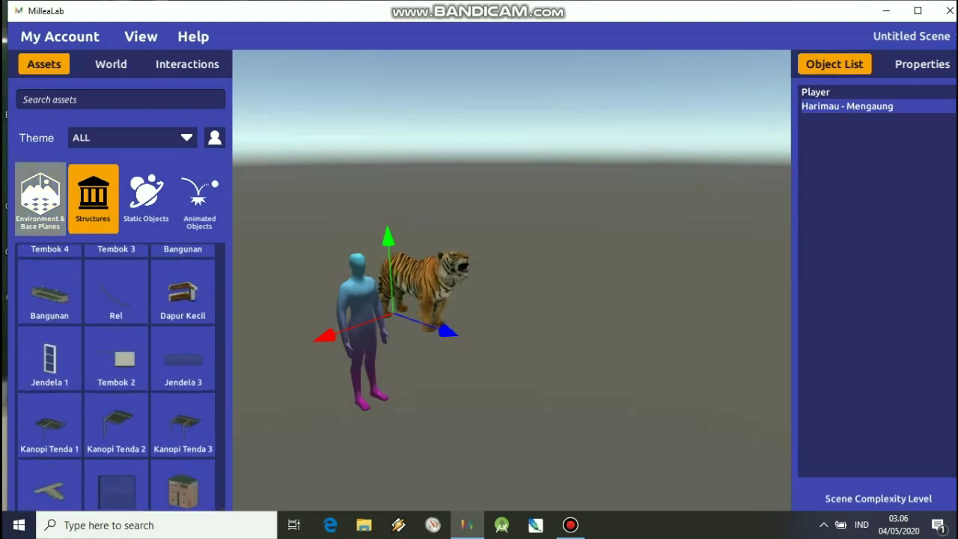
Add the Reruntuhan Rumah Zaman Batu ruins from the Environment & Base Planes assets to the scene
click(40, 196)
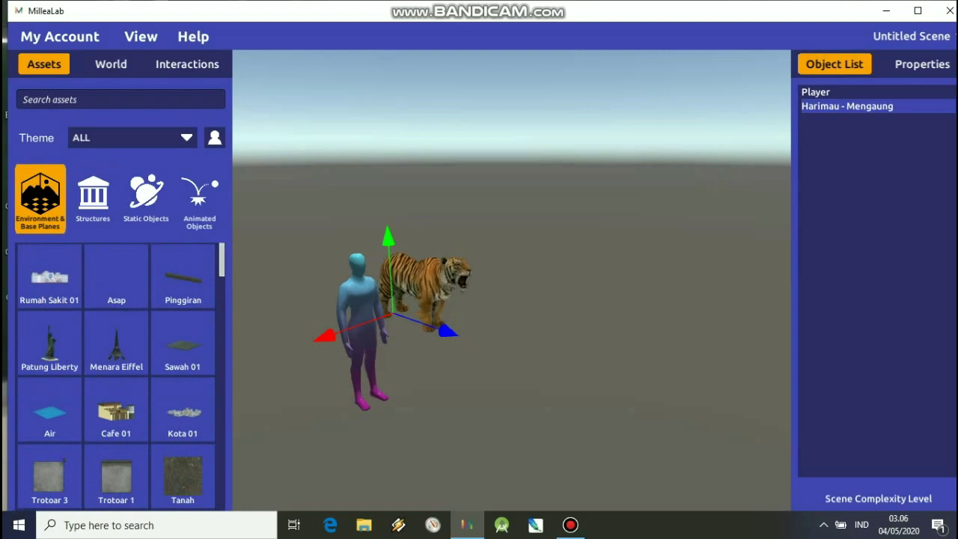
scroll(50, 385, down, 3)
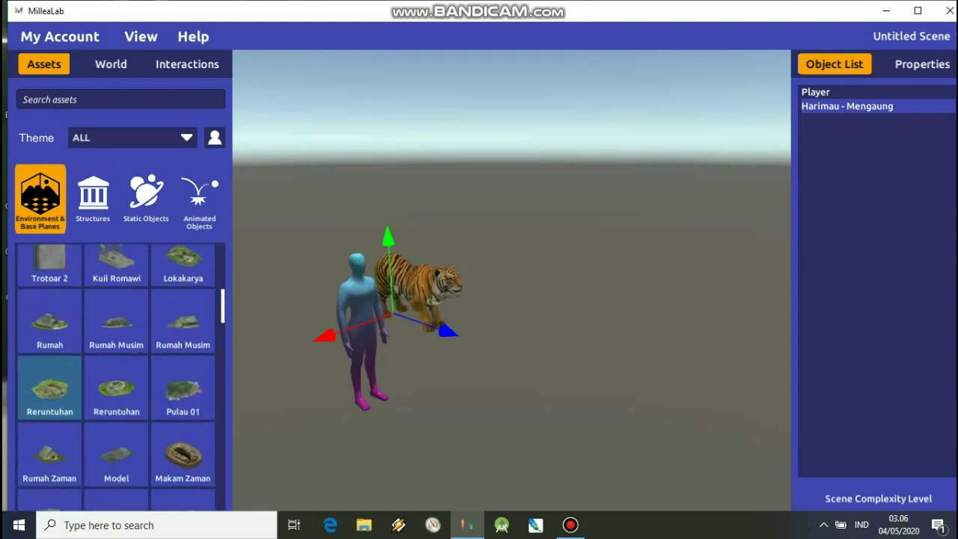
click(50, 388)
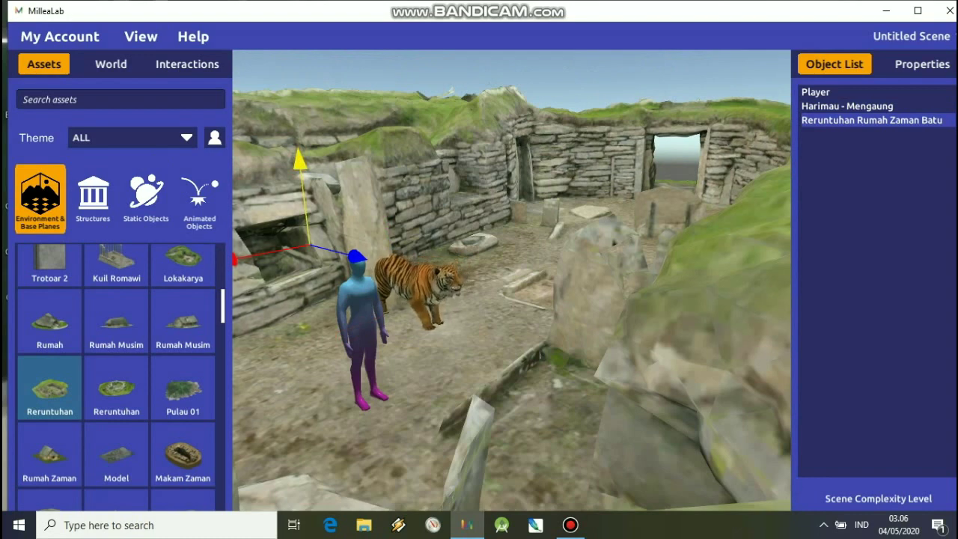
click(299, 160)
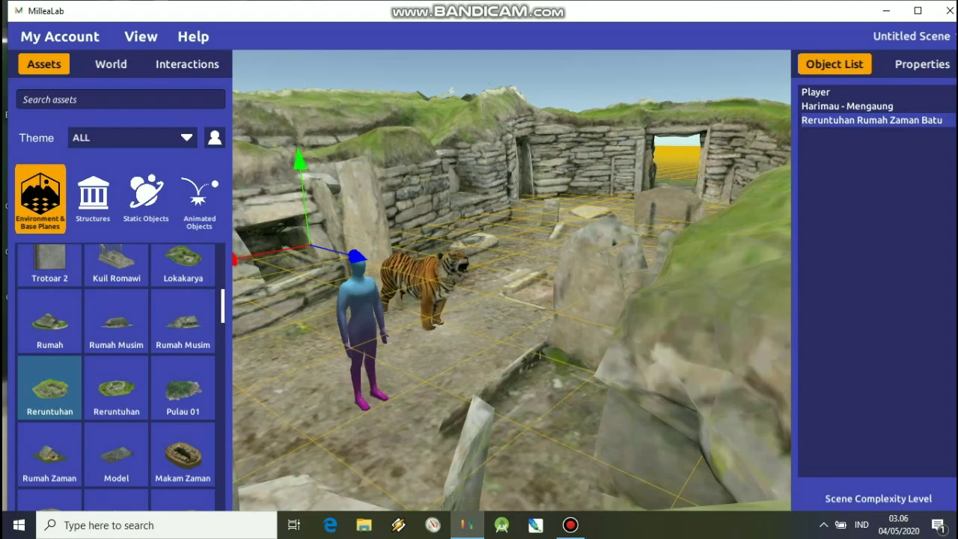
Select the Harimau - Mengaung tiger, the Player and the Reruntuhan Rumah Zaman Batu ruins in turn, ending on the tiger
click(848, 106)
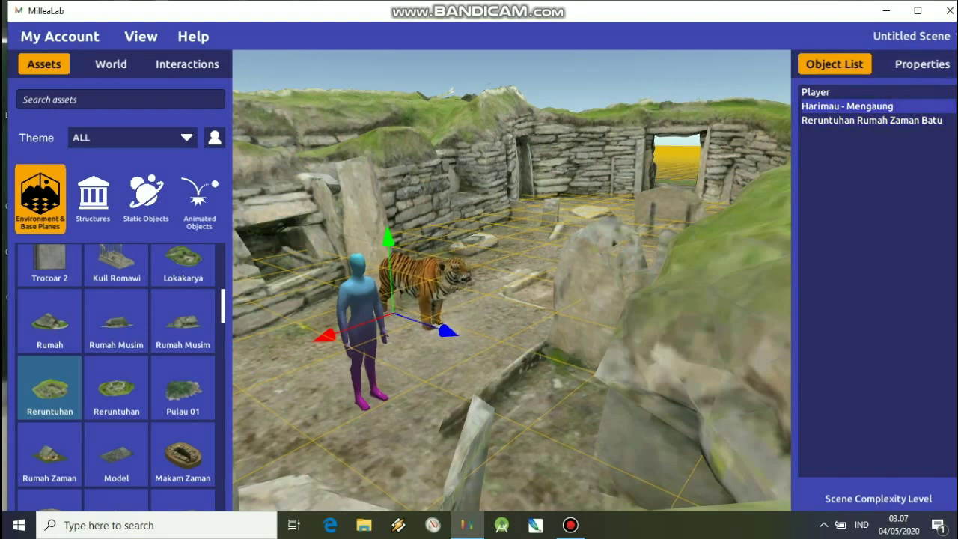
click(816, 92)
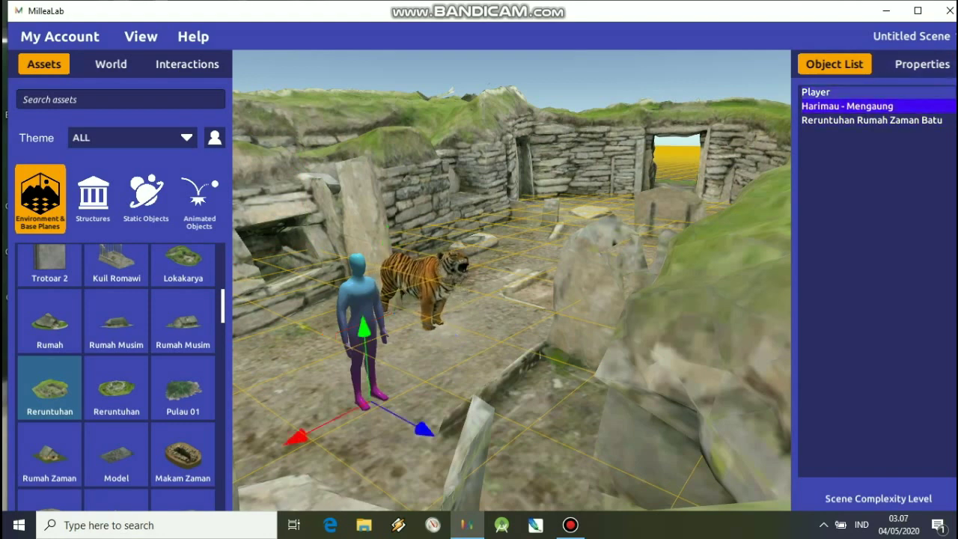
click(846, 105)
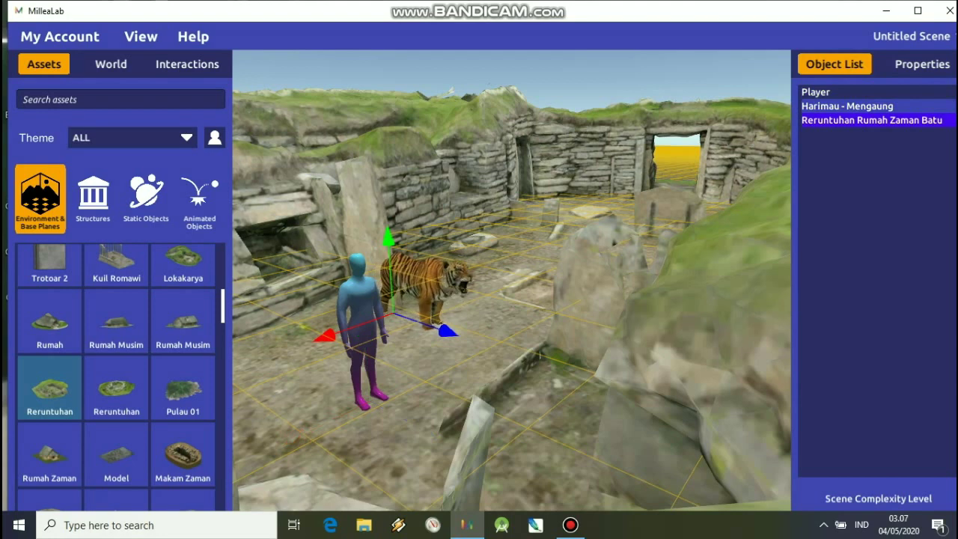
click(872, 120)
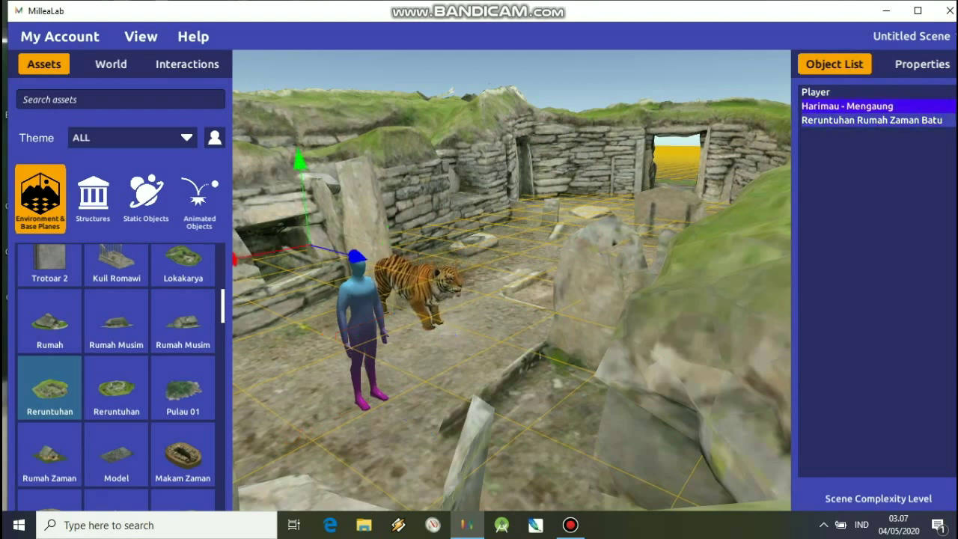
click(846, 106)
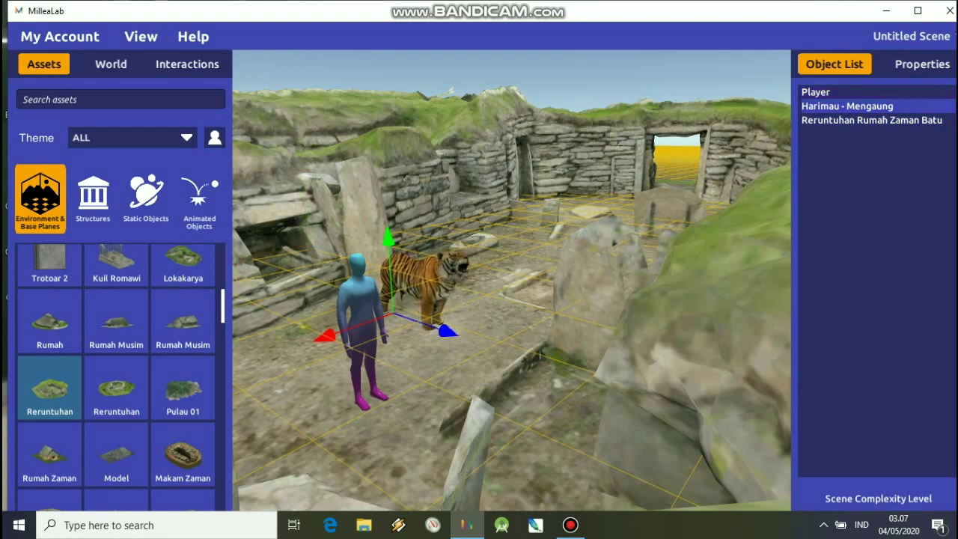
click(872, 120)
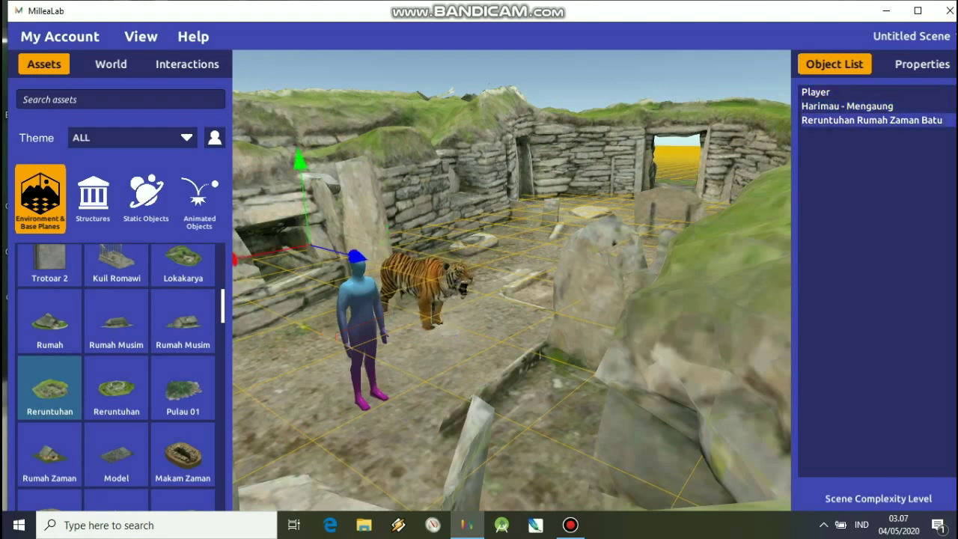
click(847, 106)
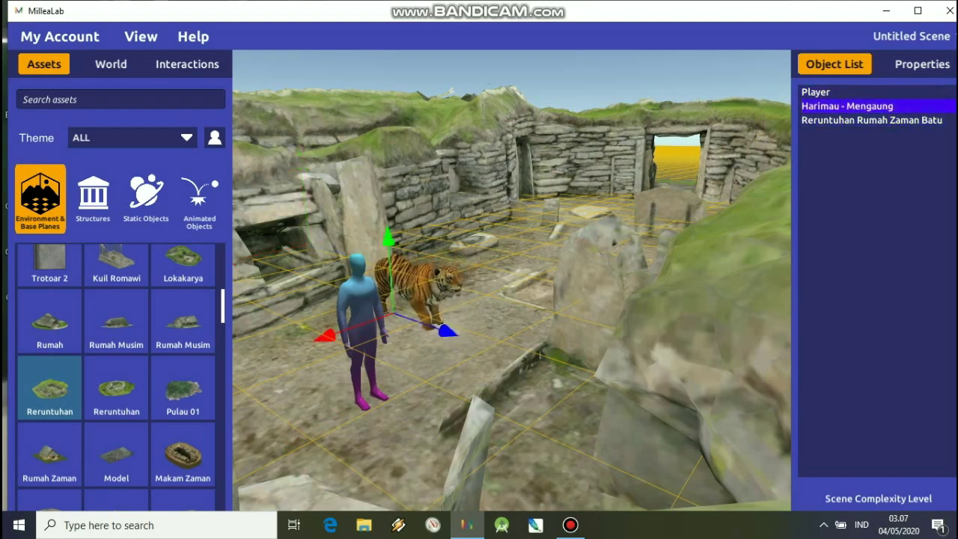
Enlarge the Harimau - Mengaung tiger by setting its X scale to 2
click(922, 63)
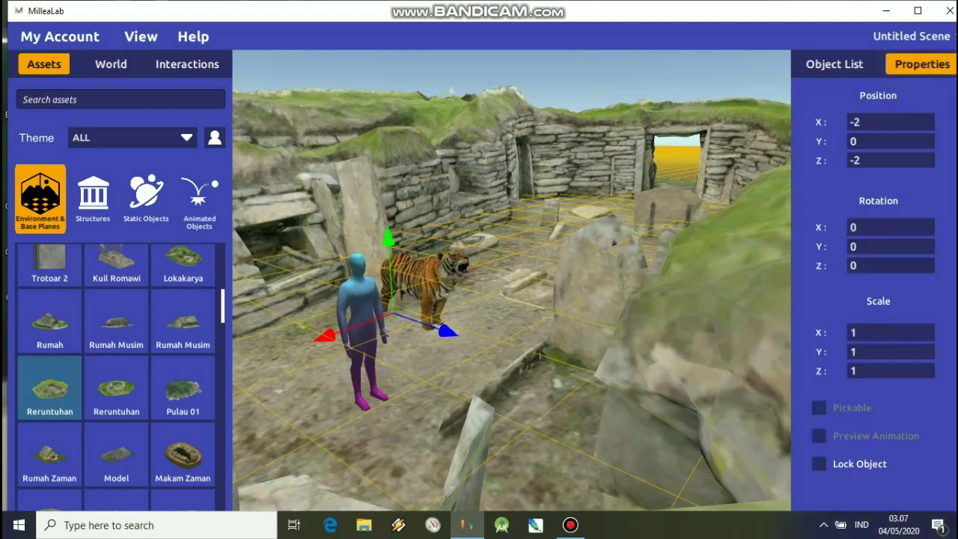
double_click(854, 332)
key(BackSpace)
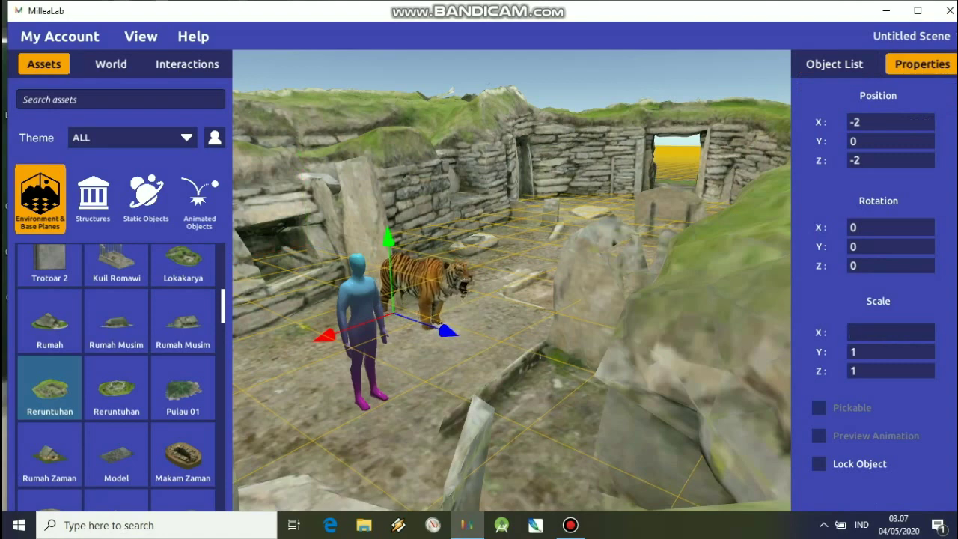
text(2)
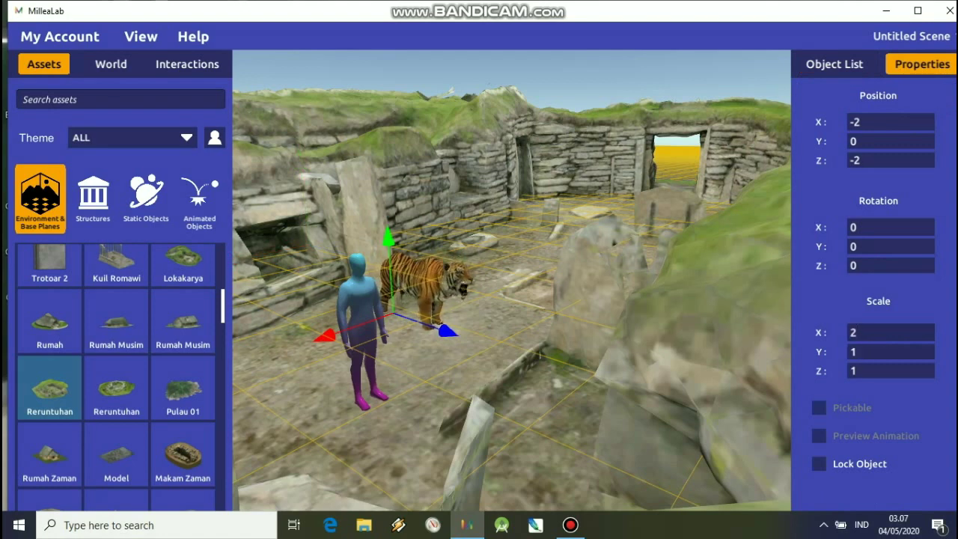
key(Tab)
key(Return)
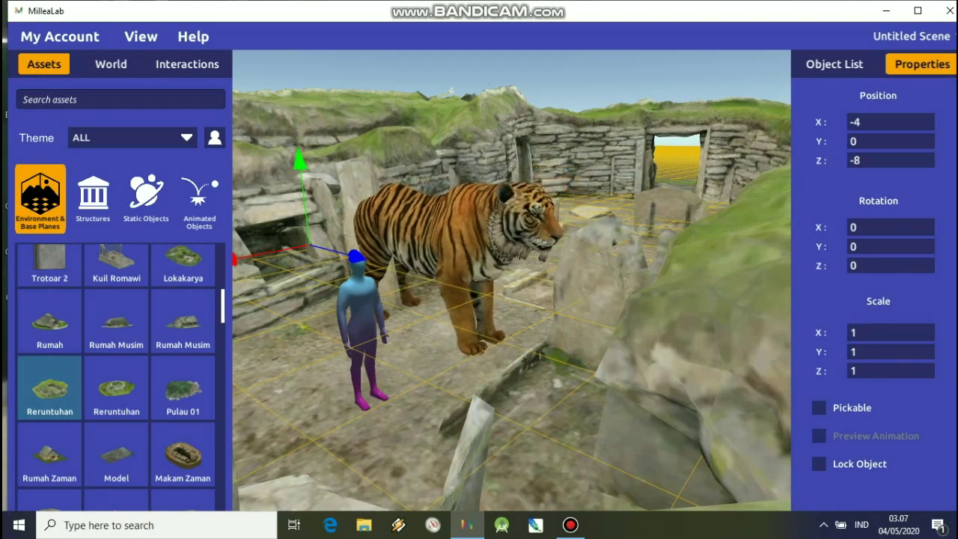
Move the Reruntuhan Rumah Zaman Batu ruins along the X axis to position -3.135
key(s)
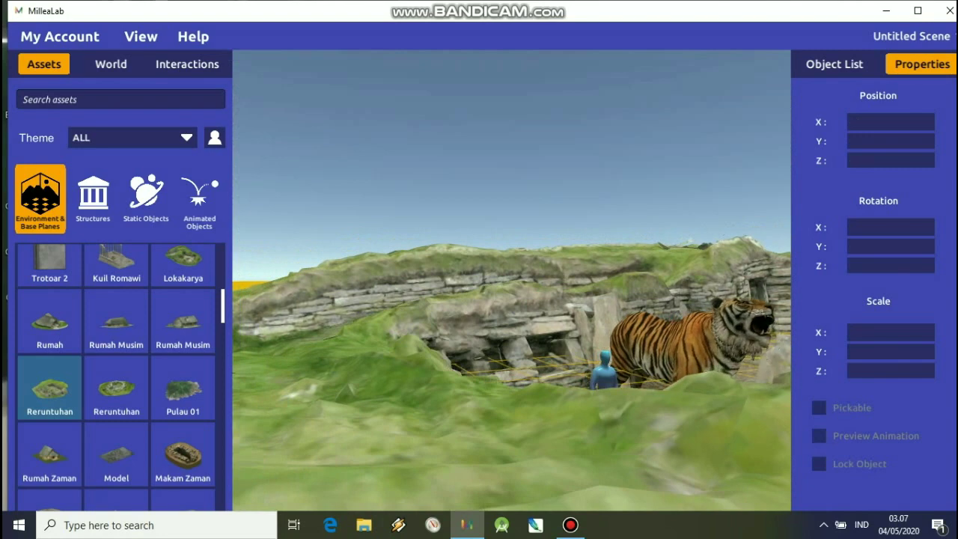
click(562, 359)
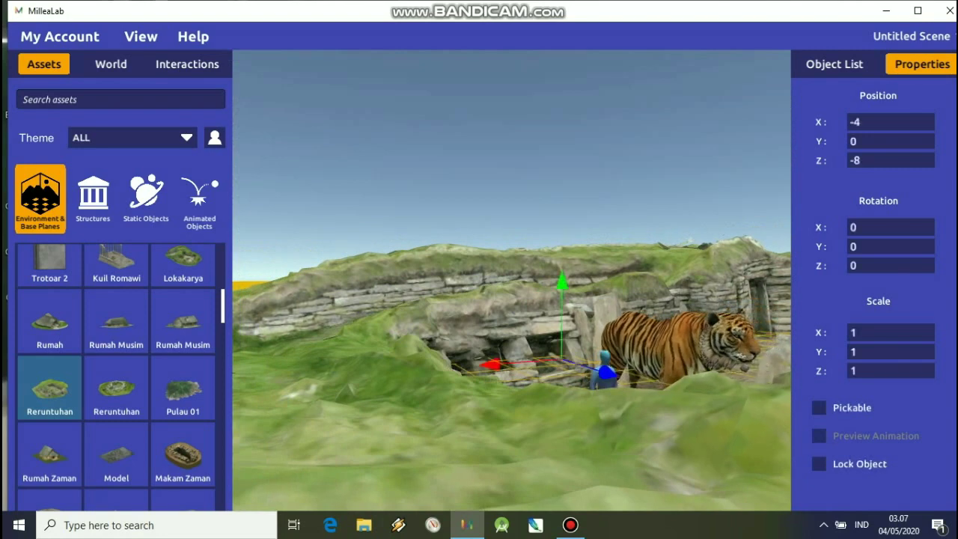
drag(490, 364, 563, 357)
text(-3.135)
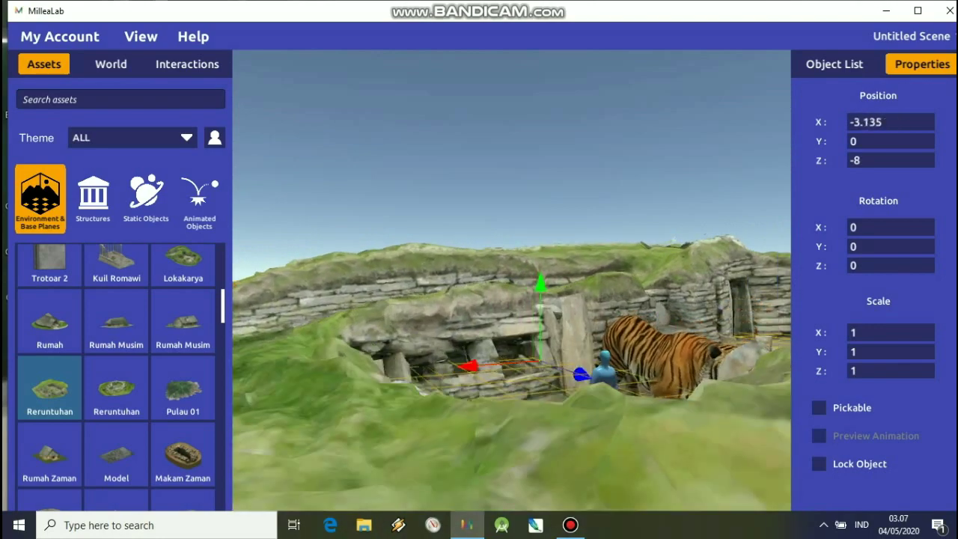
Raise the Harimau - Mengaung tiger and move it back along the Z axis onto the top of the ruins' wall
click(834, 63)
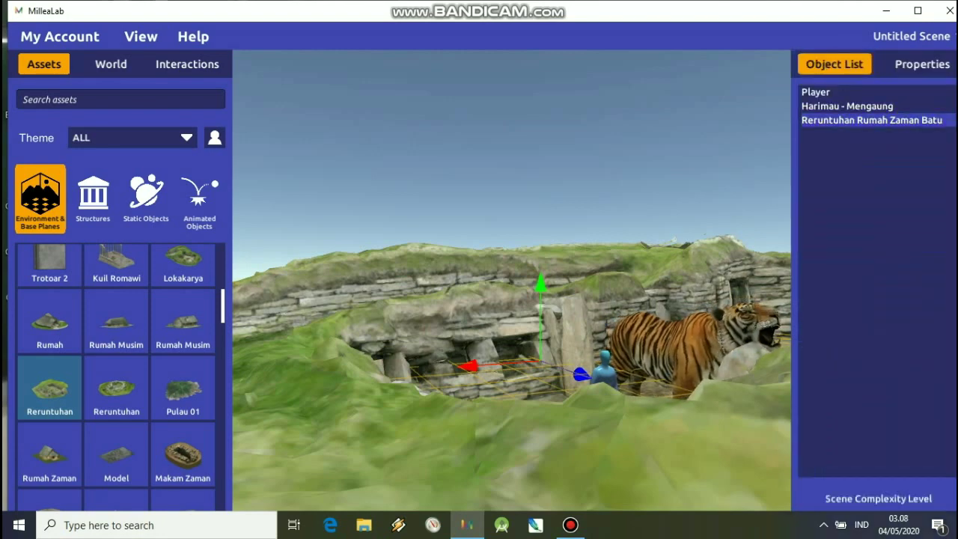
click(848, 106)
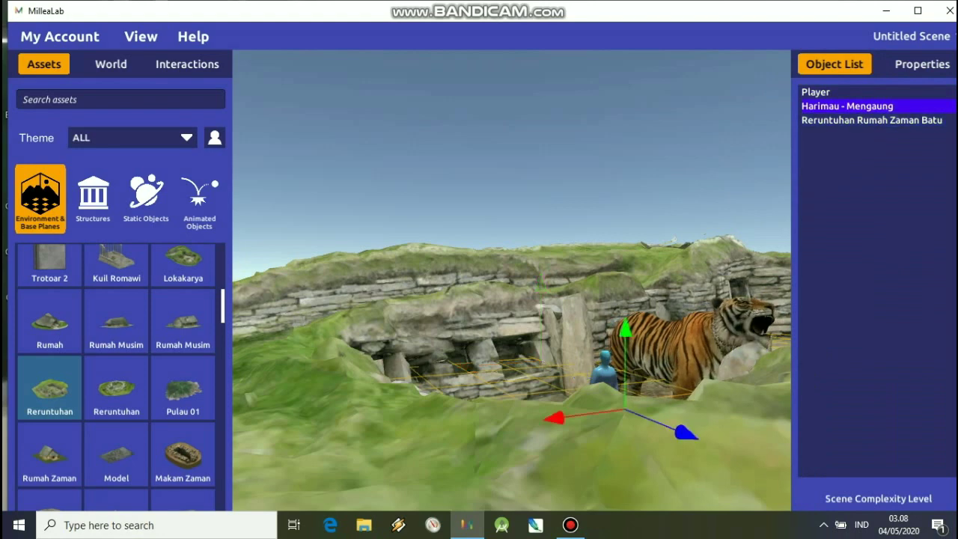
drag(625, 340, 625, 227)
drag(683, 298, 575, 291)
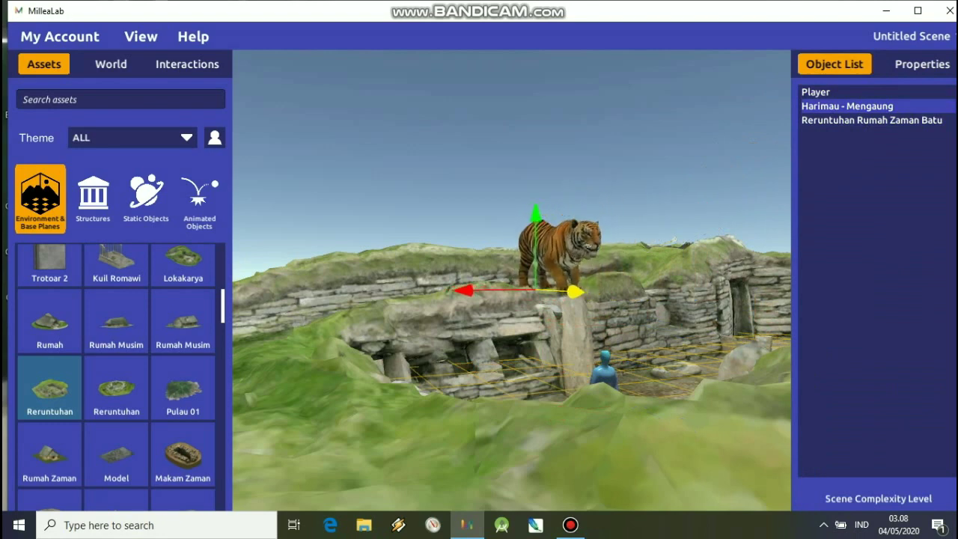
Raise the Player above the ground and shift it along the Z and X axes toward the doorway in the ruins' wall
click(605, 371)
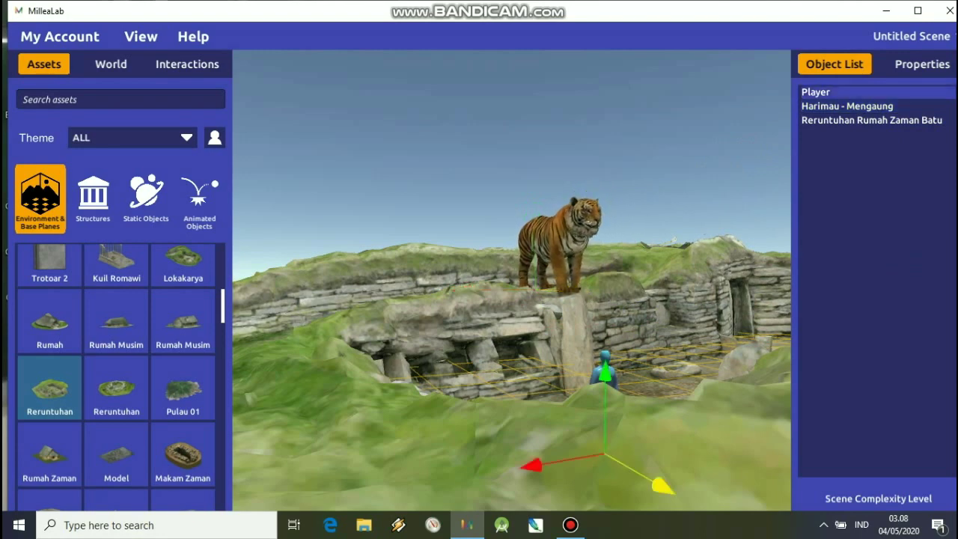
drag(604, 371, 604, 271)
drag(656, 326, 764, 342)
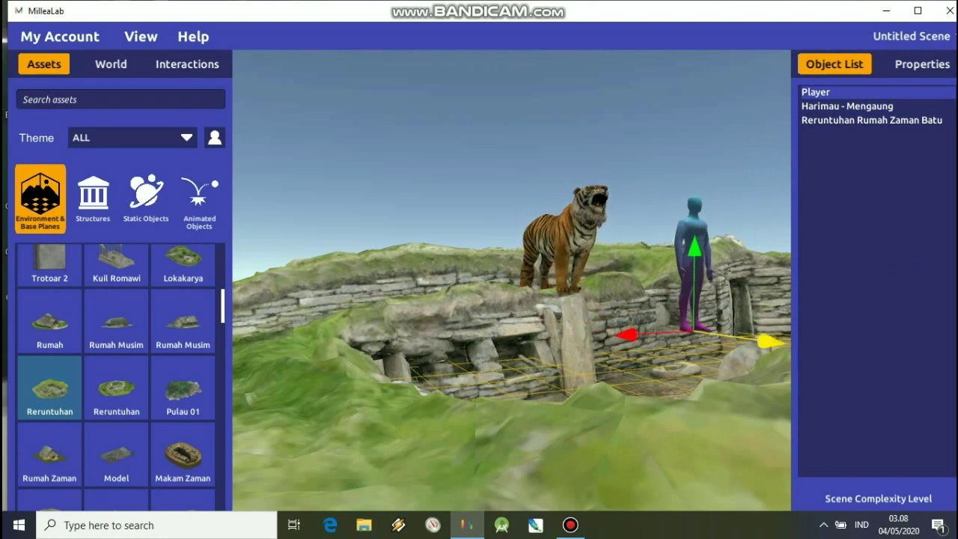
drag(695, 247, 693, 314)
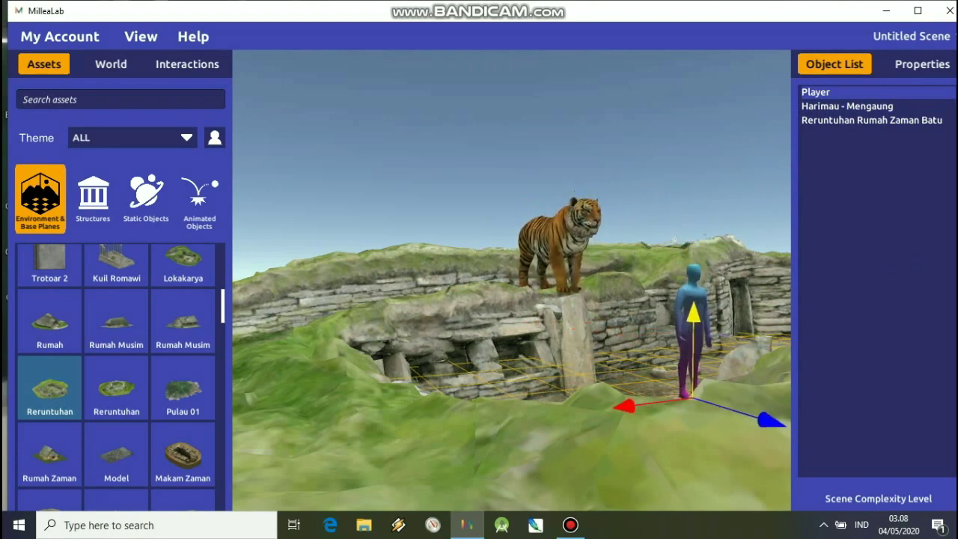
drag(626, 406, 650, 403)
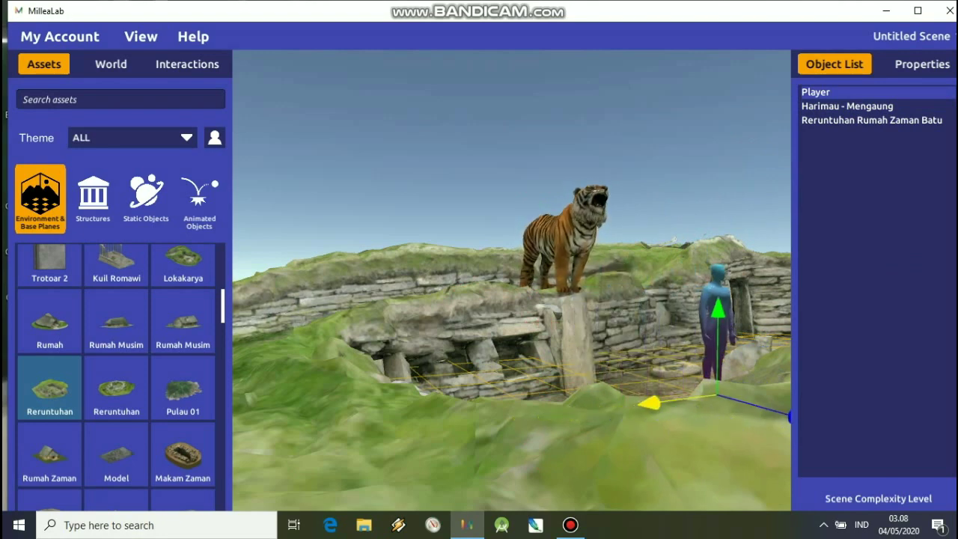
Reposition the Player along the X and Z axes and raise it onto the grassy outer edge of the ruins
right_drag(512, 282, 591, 288)
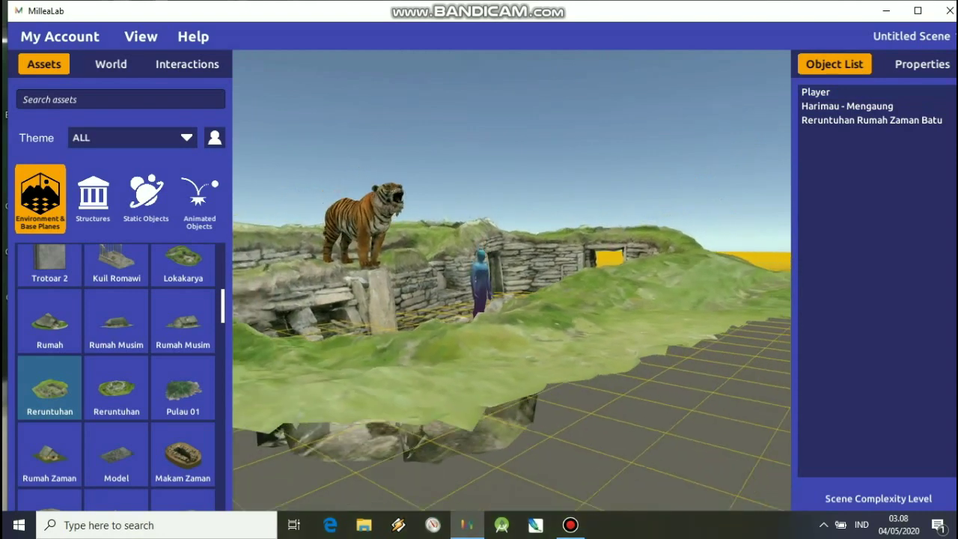
click(481, 283)
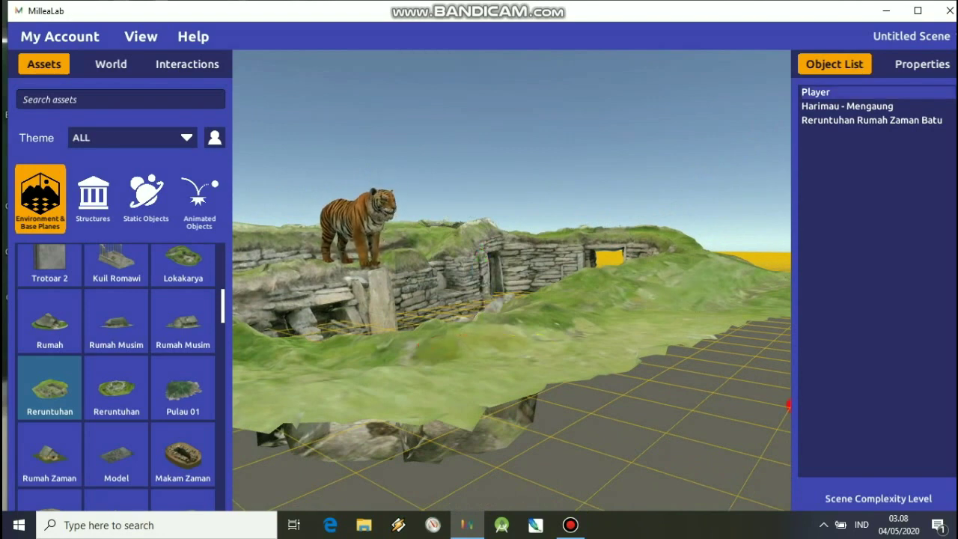
drag(789, 406, 743, 513)
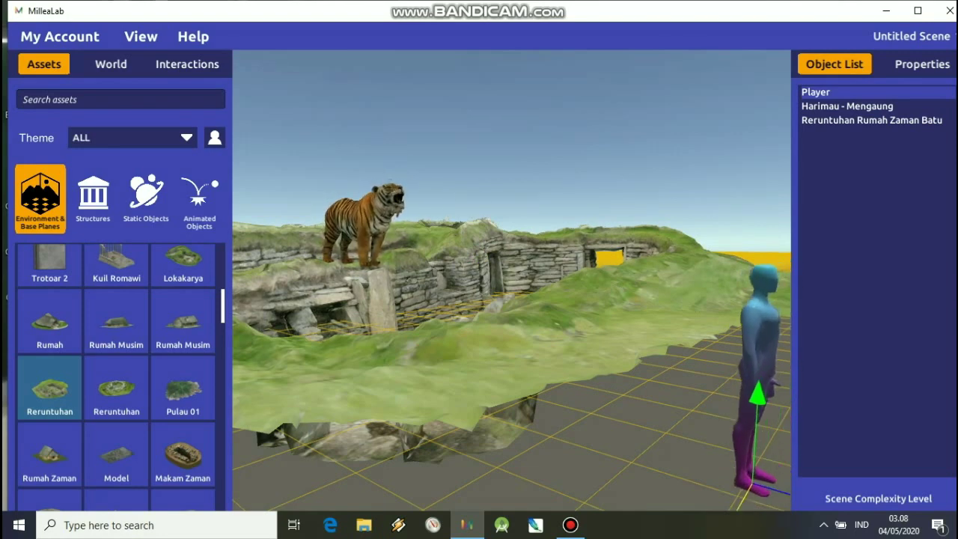
drag(793, 498, 566, 427)
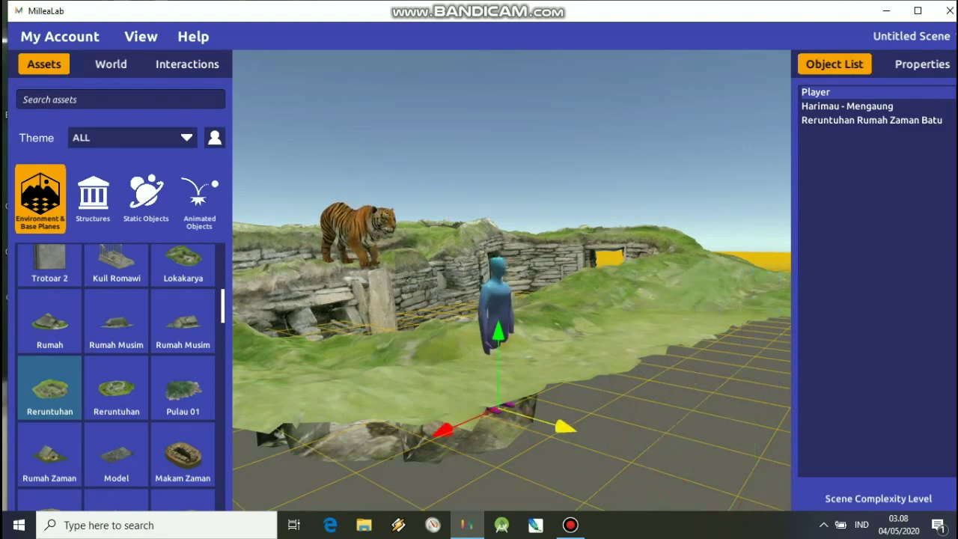
drag(498, 330, 498, 266)
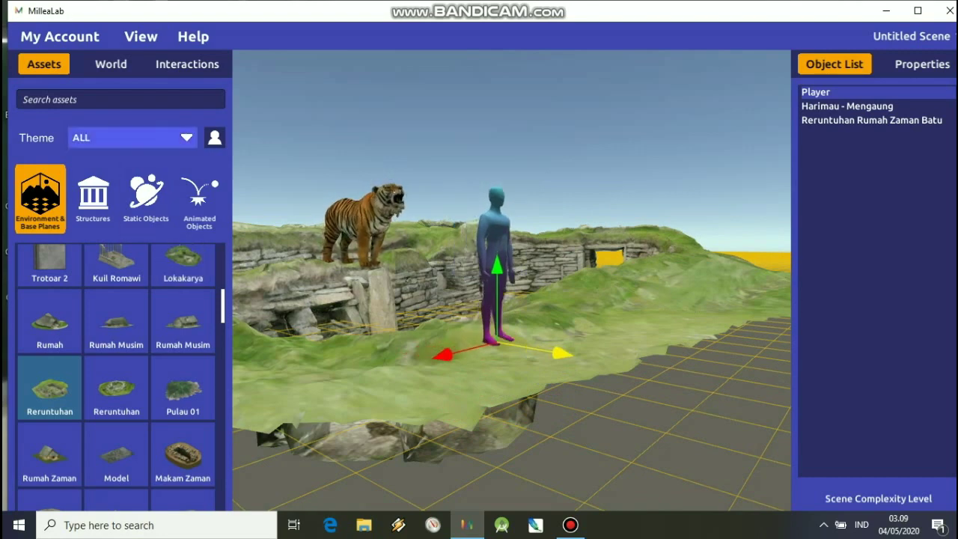
Add a Stand Point between the tiger and the Player, and a Popup Info on the Player's other side
click(187, 64)
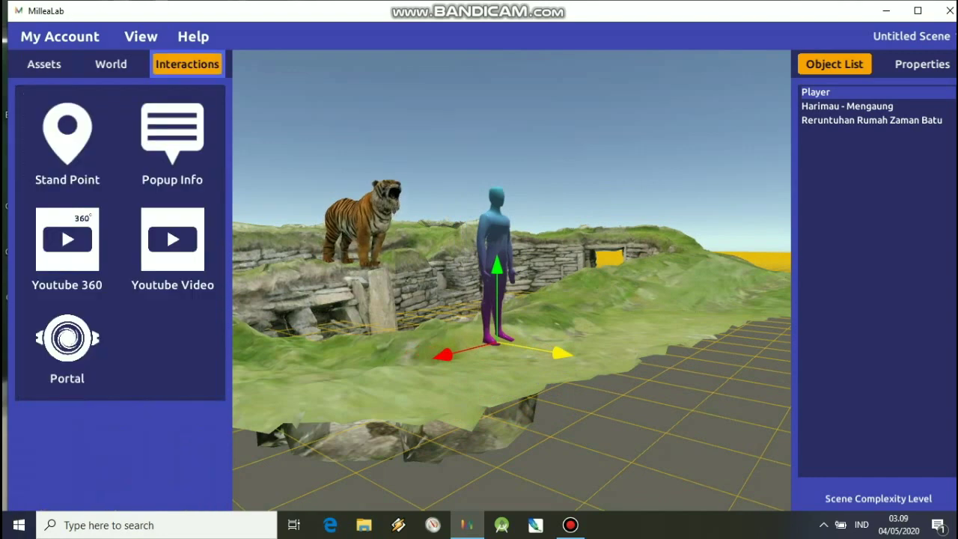
drag(68, 135, 455, 199)
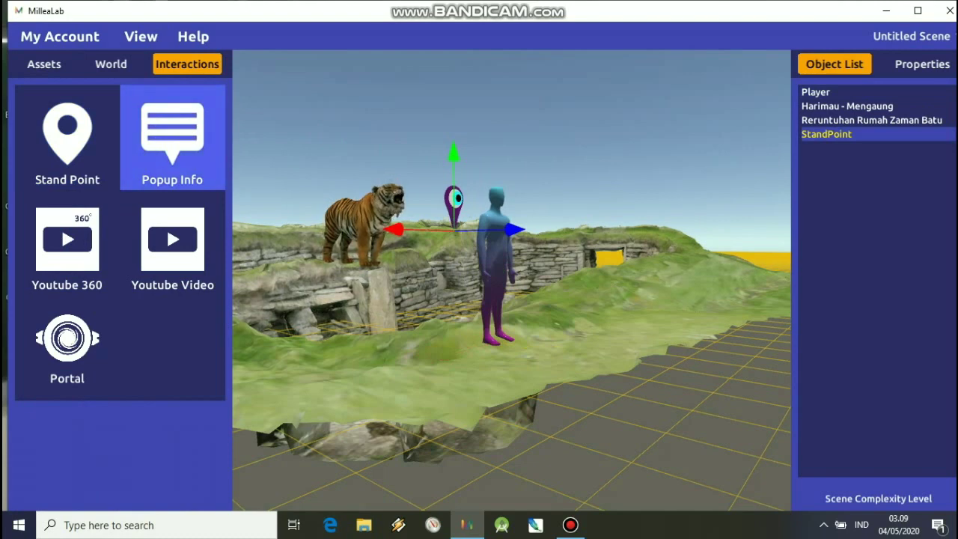
mouse_move(172, 139)
mouse_down()
mouse_move(596, 228)
mouse_move(582, 225)
mouse_up()
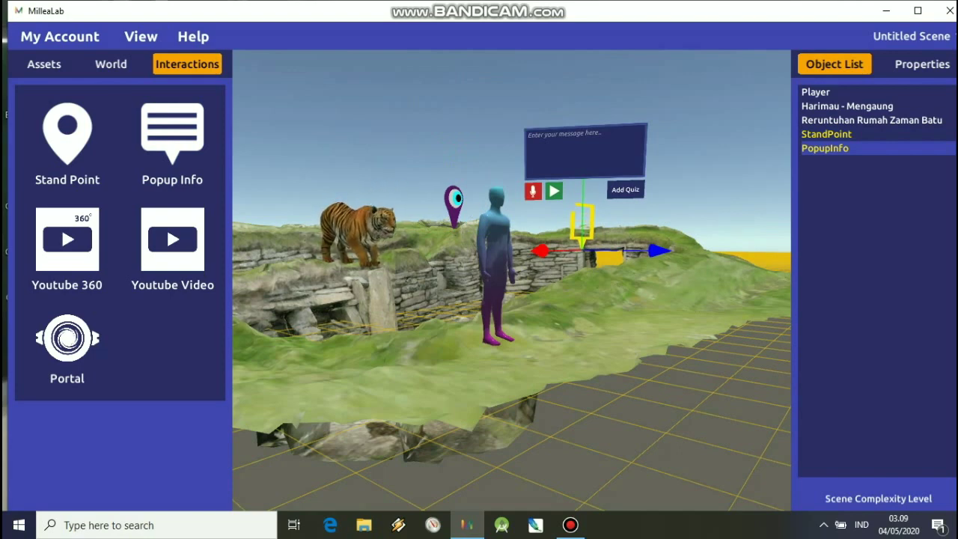
Enter the message "Heewan pemakan daging" in the Popup Info
text(h)
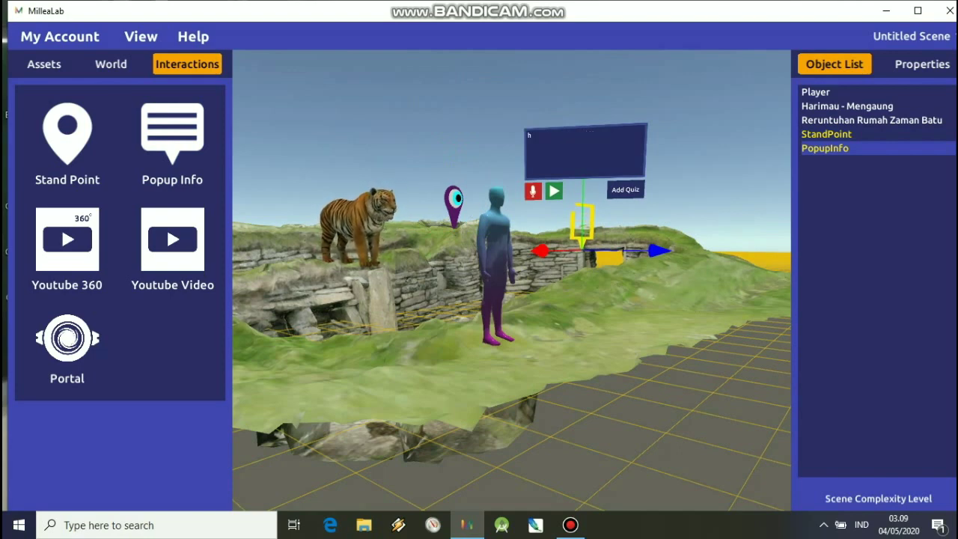
key(BackSpace)
text(H)
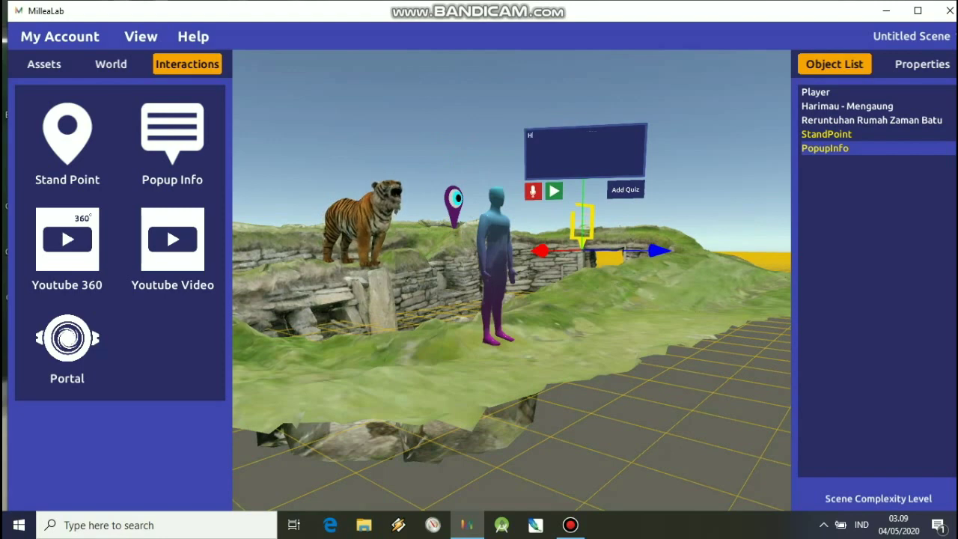
text(eewan pemakan)
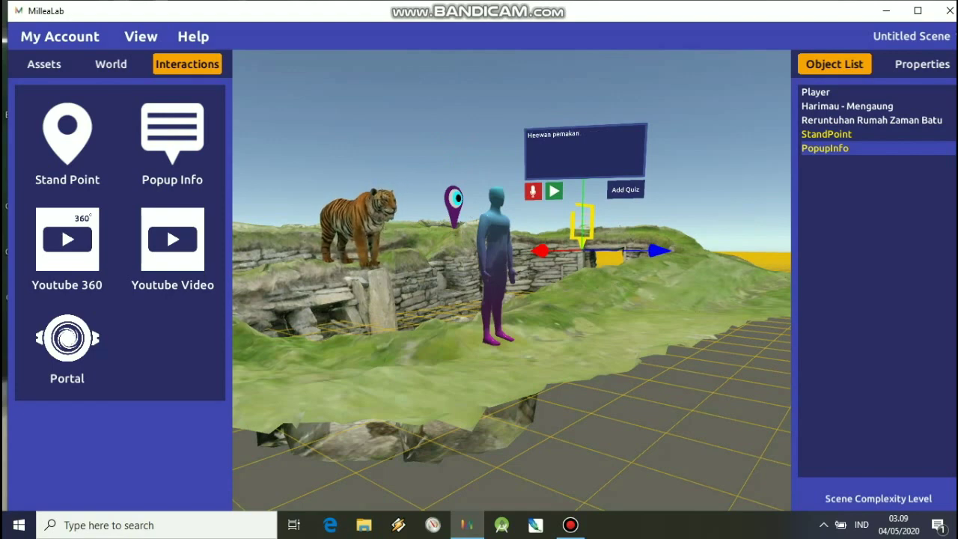
text(daging)
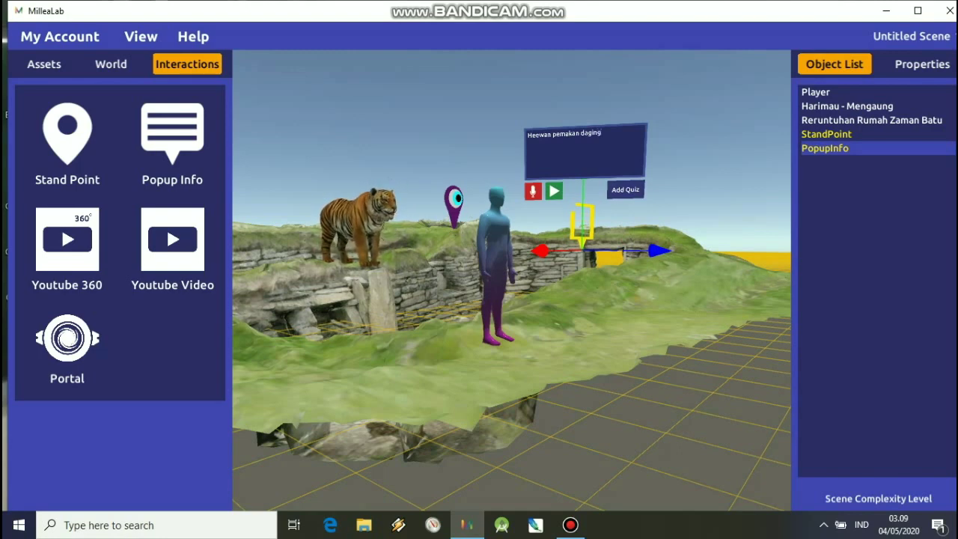
Try adding two blank questions to the Popup Info's quiz and close the Quiz Editor without saving
click(626, 189)
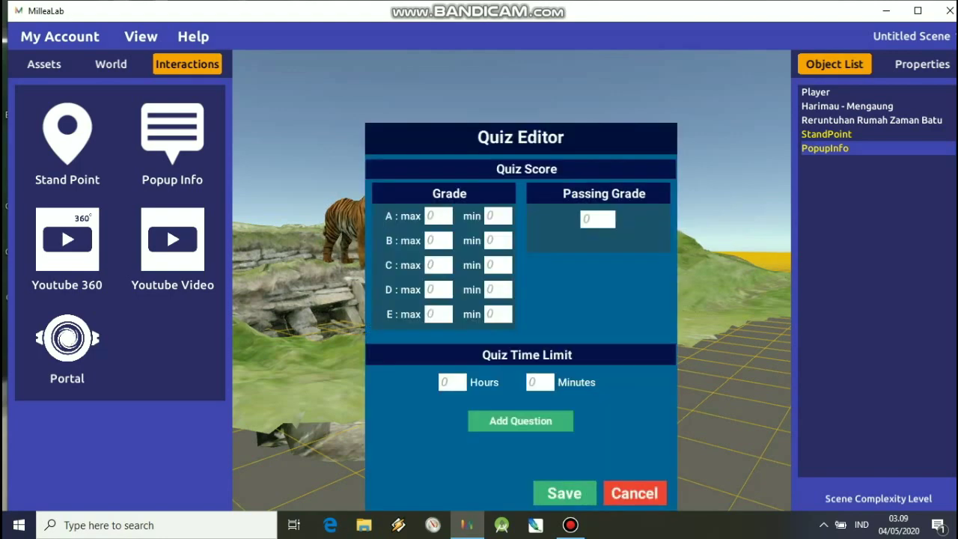
click(521, 421)
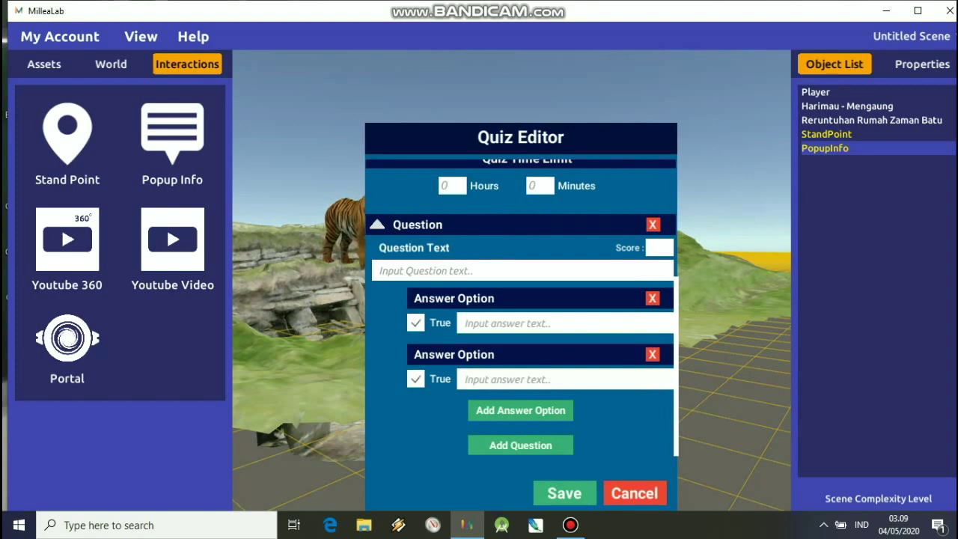
click(521, 445)
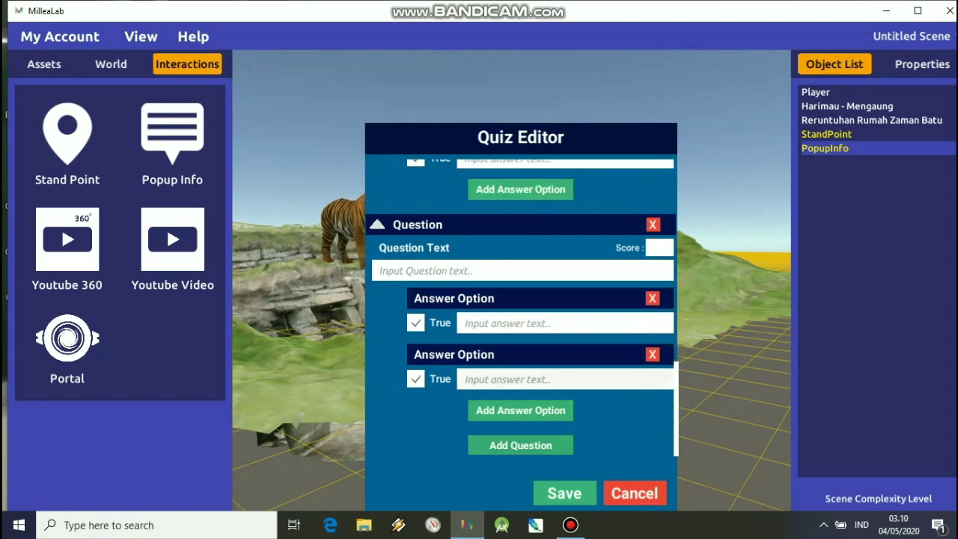
scroll(521, 314, up, 10)
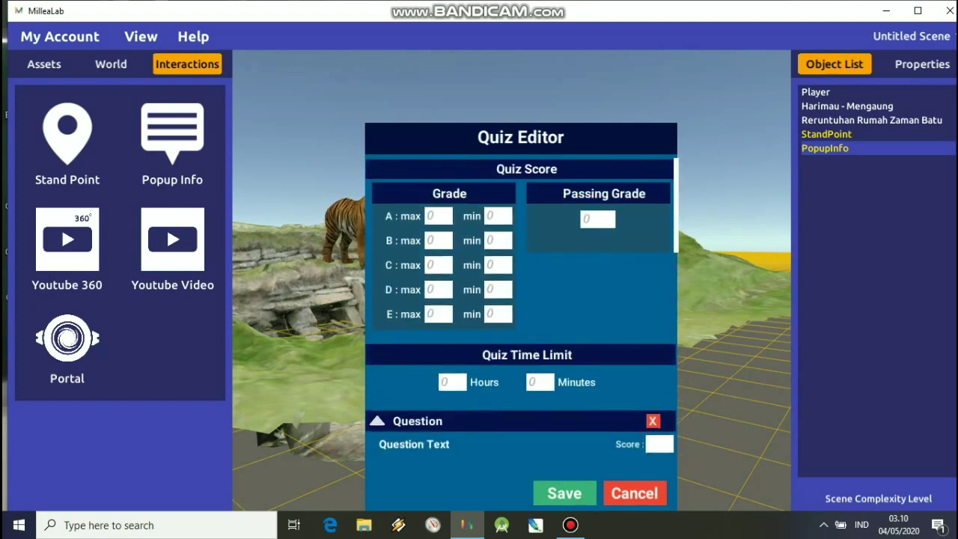
key(Escape)
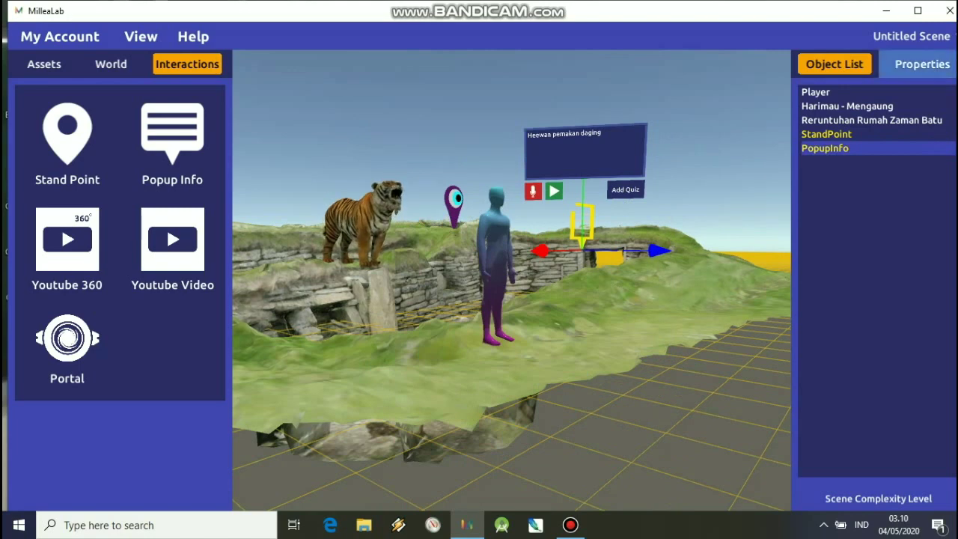
Save the scene under the name "uji coba hewan"
click(922, 64)
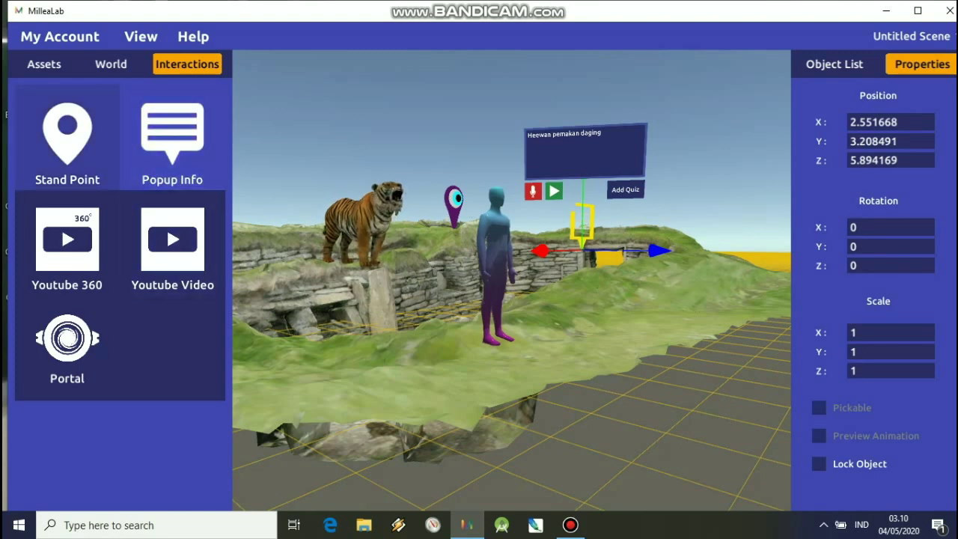
click(60, 36)
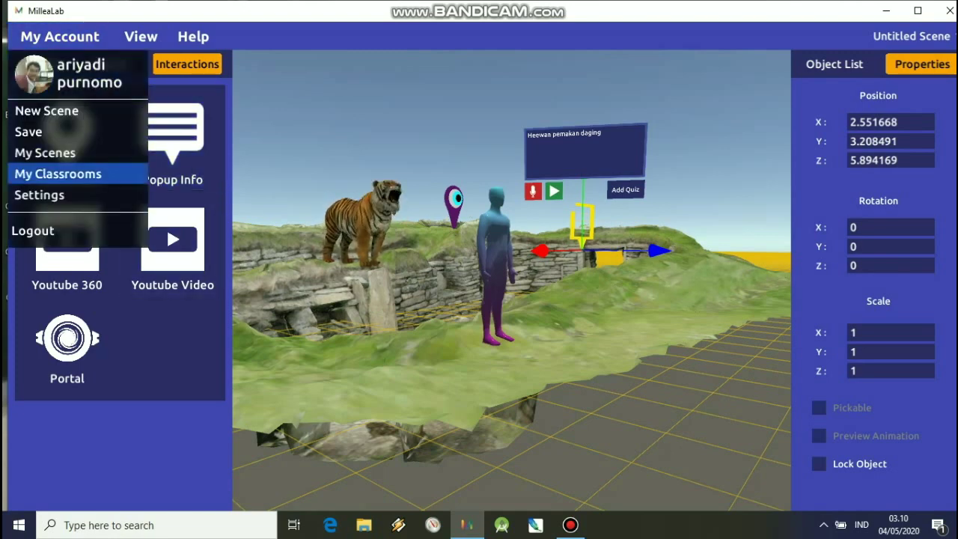
click(29, 131)
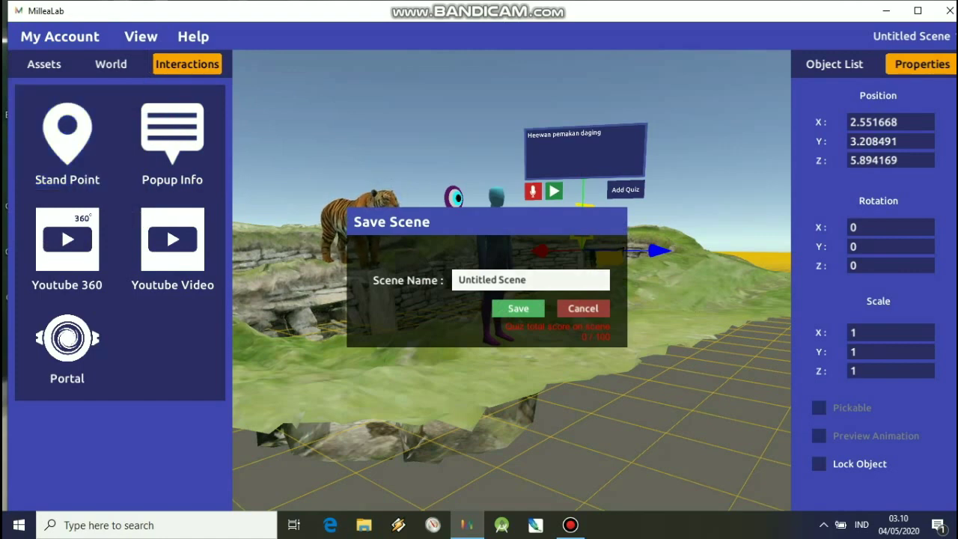
click(530, 280)
key(BackSpace)
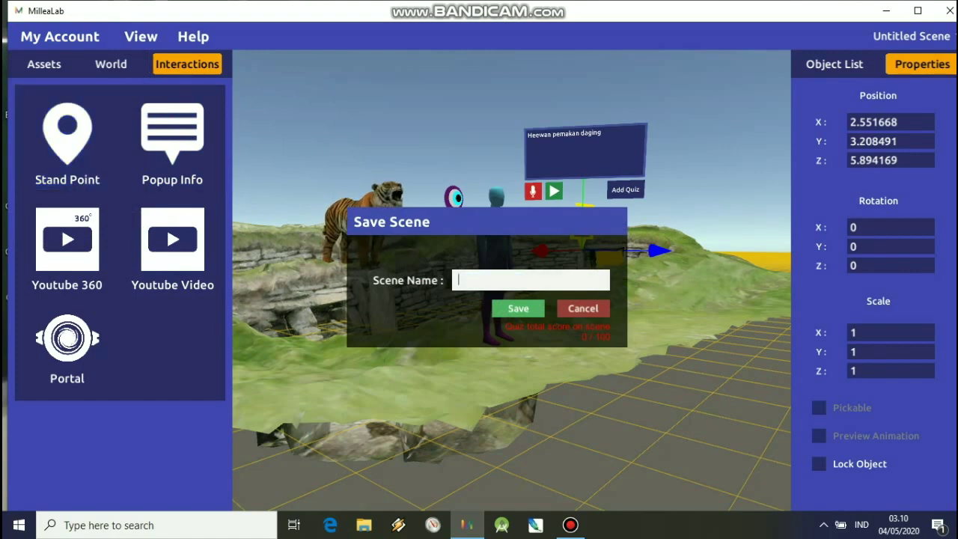
text(uji)
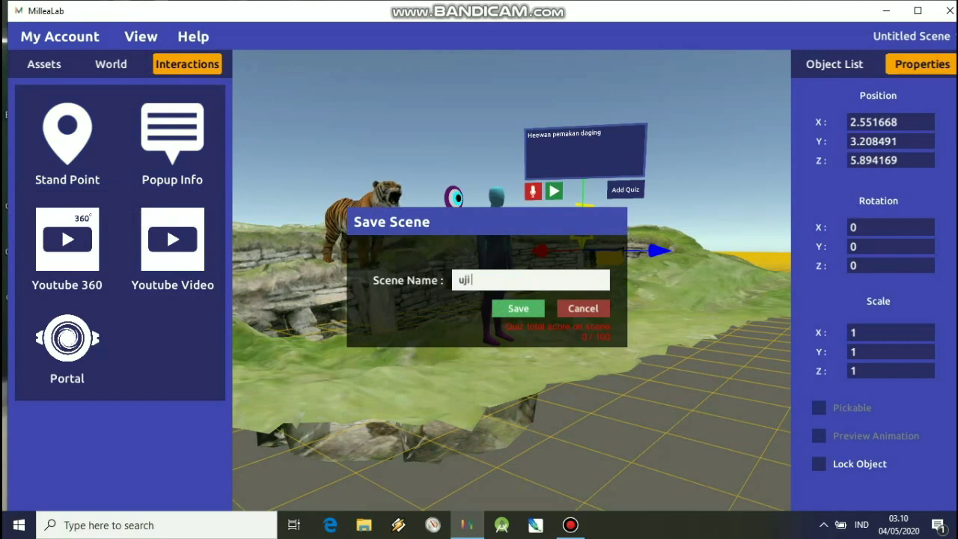
text( coba)
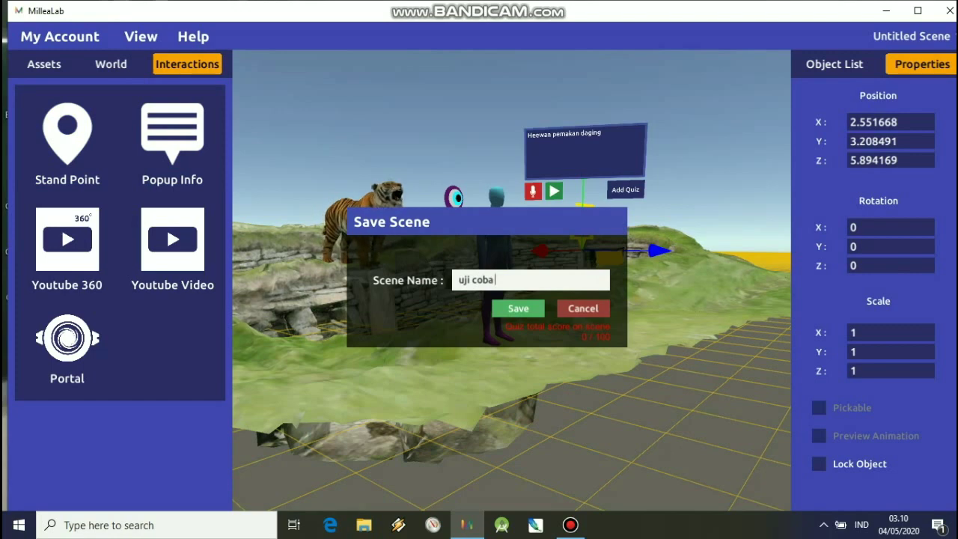
text(hewan)
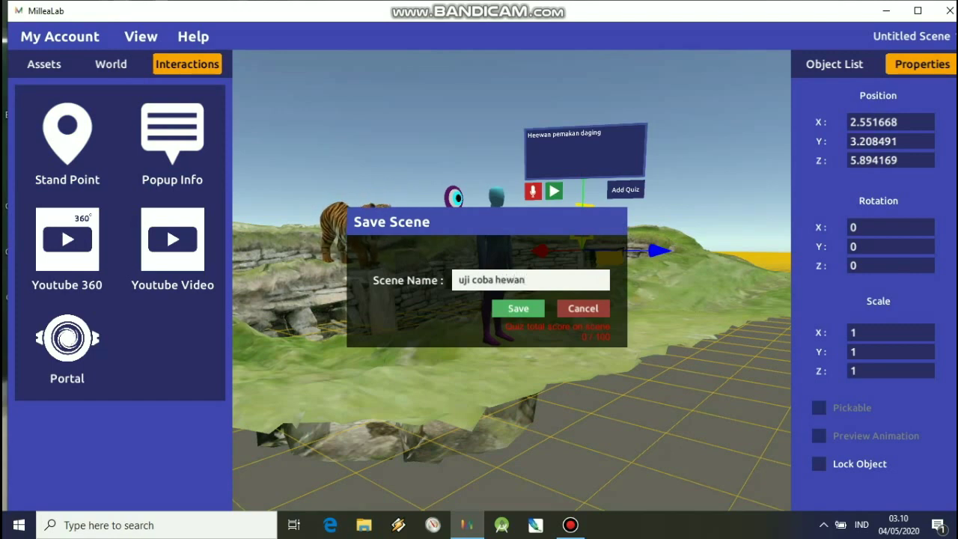
key(Return)
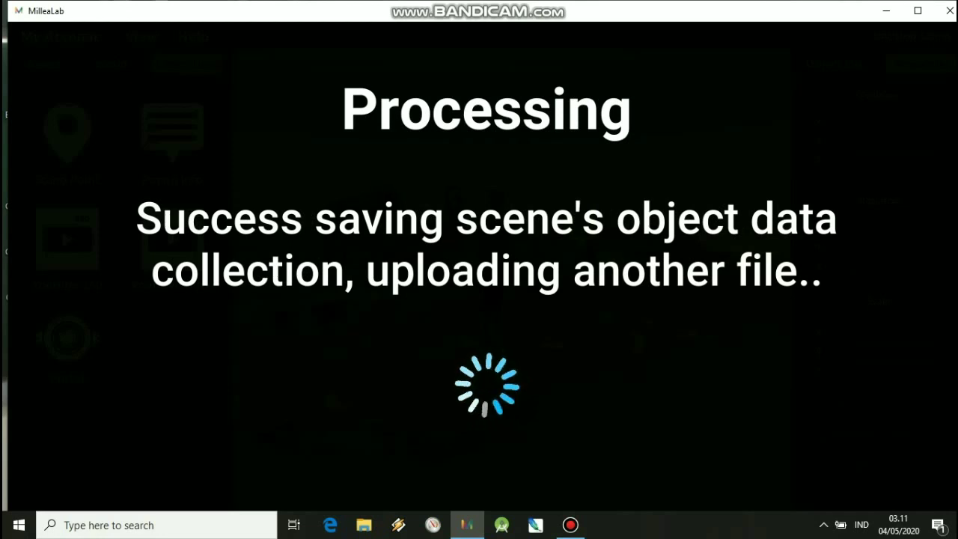
click(571, 525)
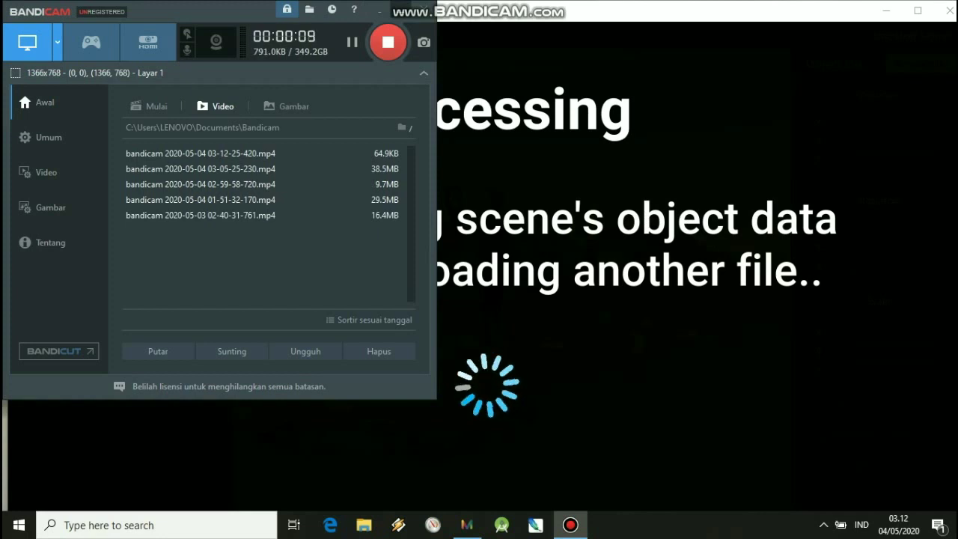
key(alt+Tab)
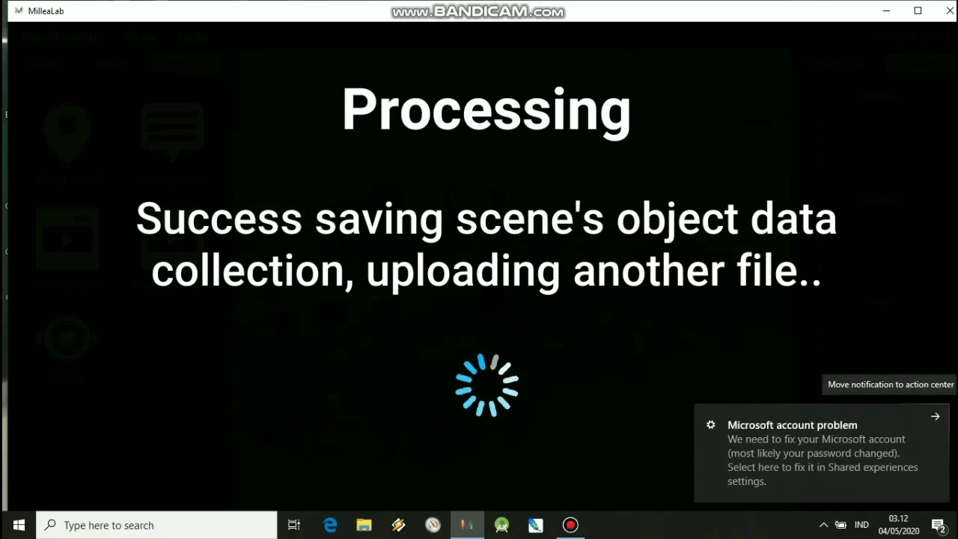
click(936, 416)
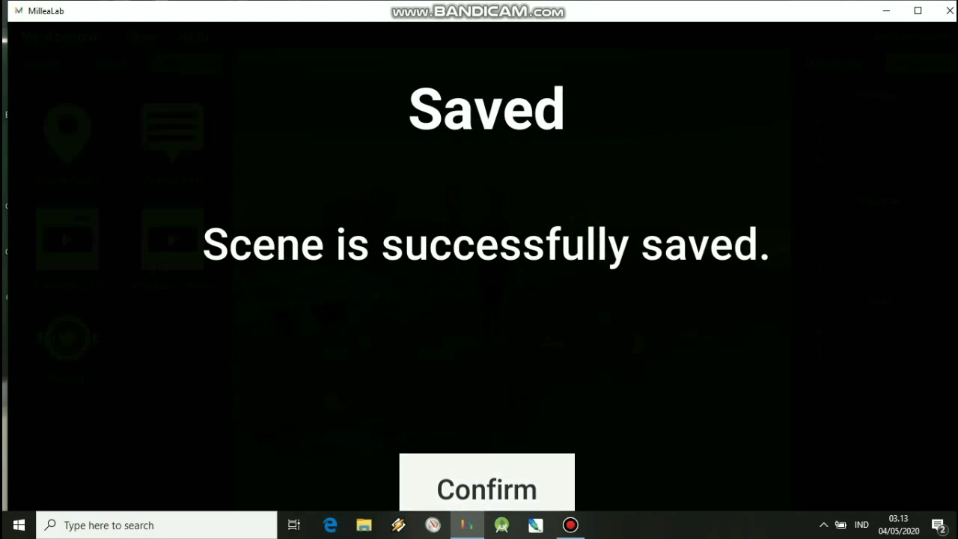
Acknowledge the completed save and delete the saved scene "uji coba" from My Scenes
click(486, 489)
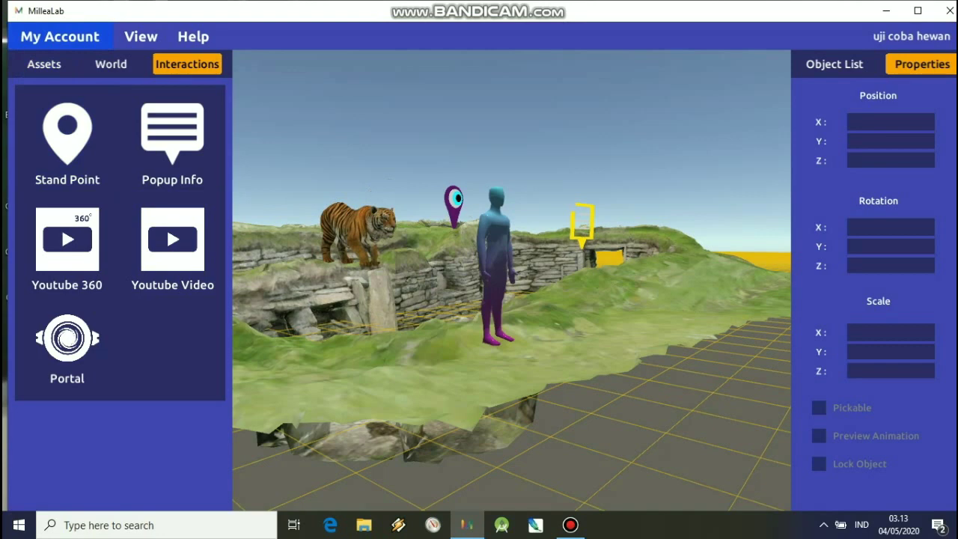
click(60, 36)
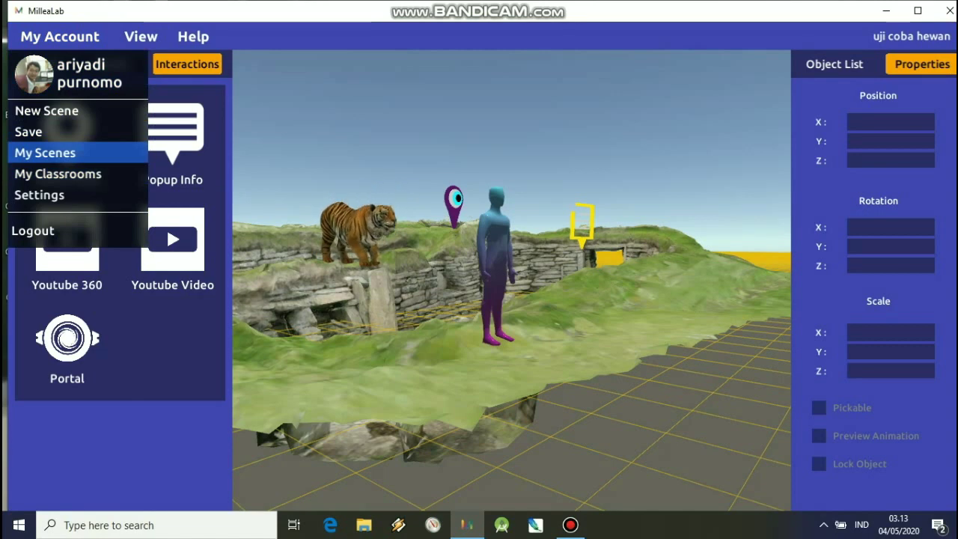
click(45, 153)
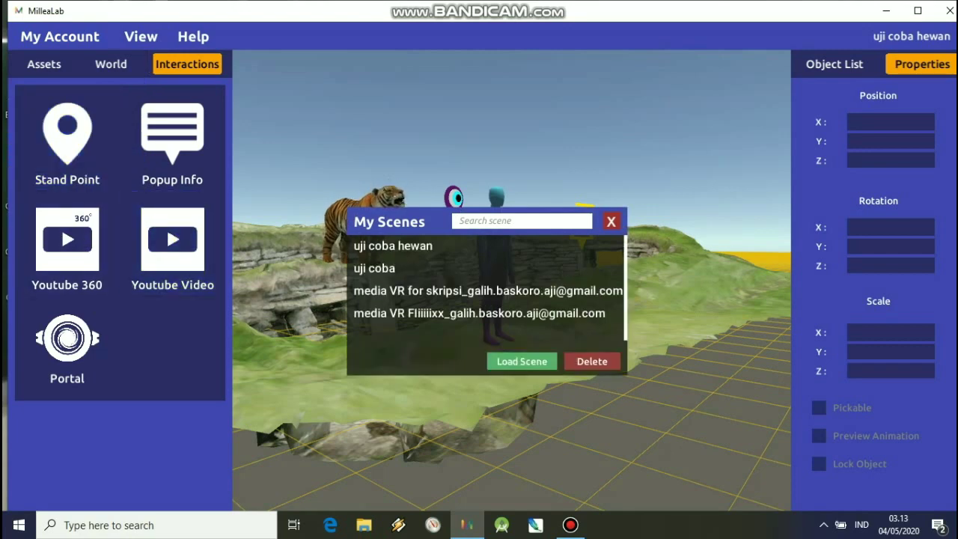
click(389, 268)
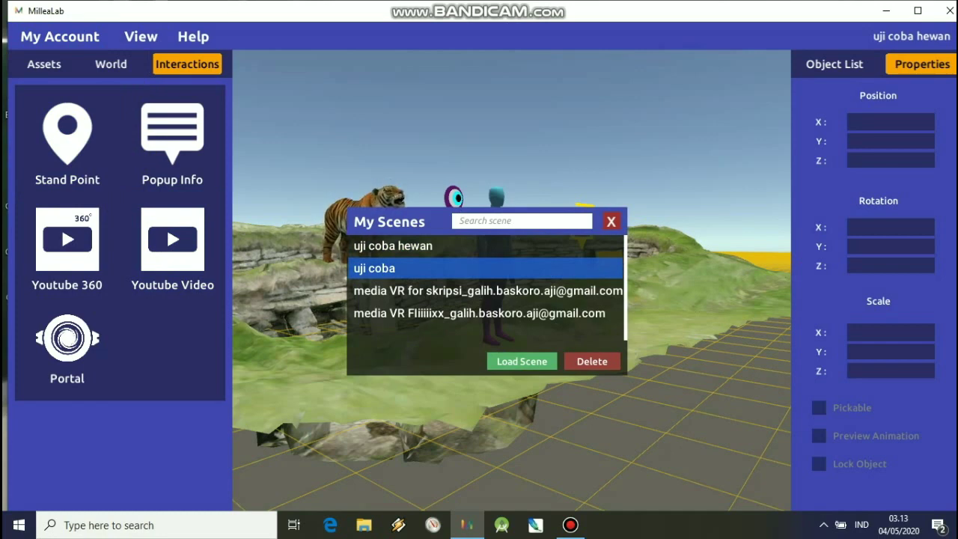
key(Delete)
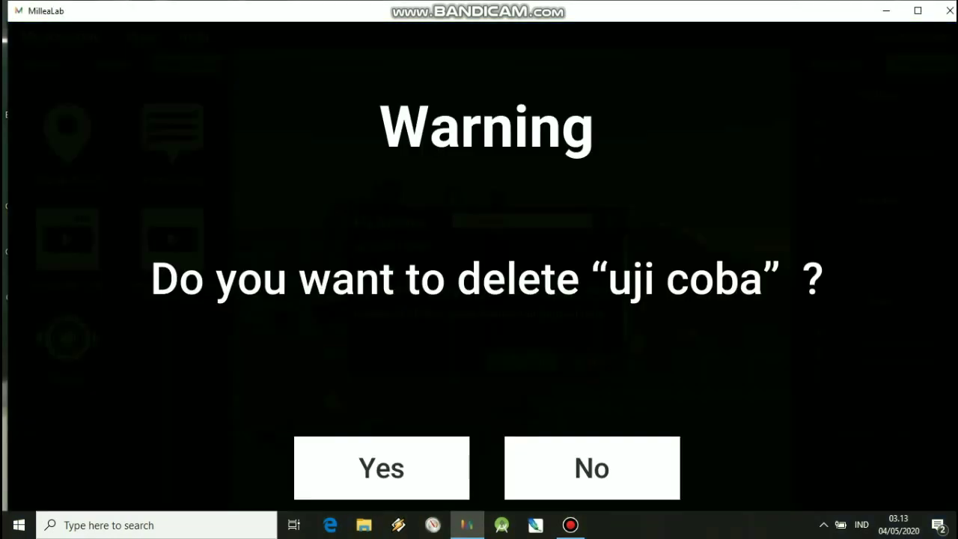
click(382, 468)
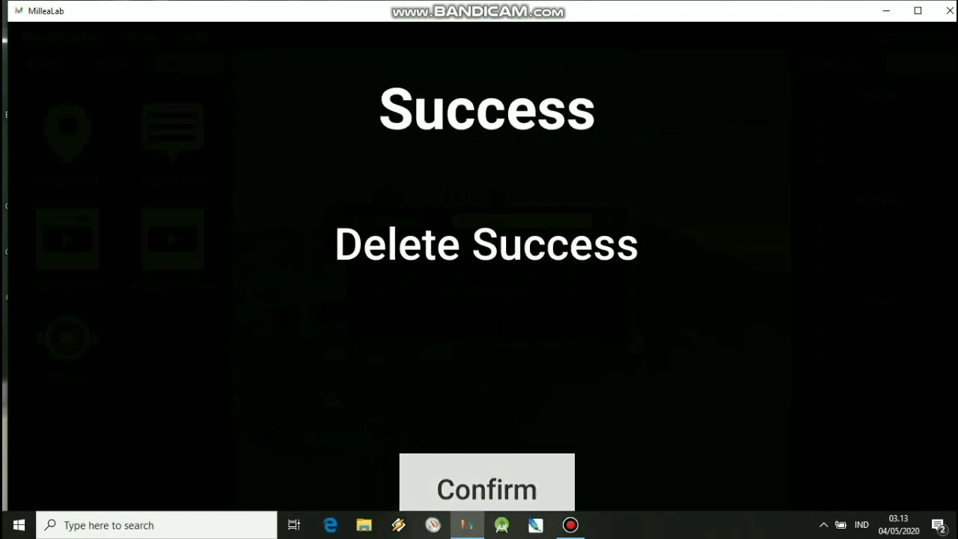
click(487, 489)
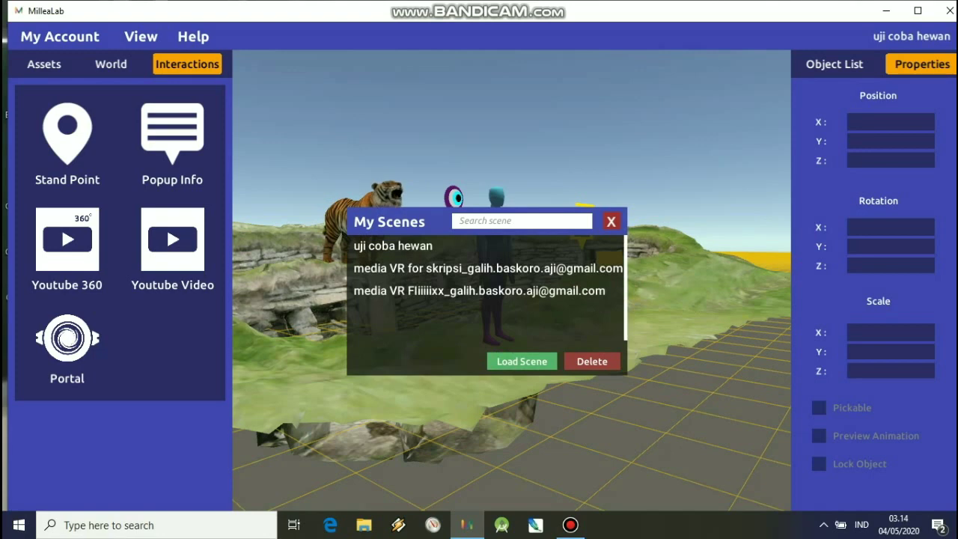
Load the saved scene "uji coba hewan" from My Scenes
click(393, 245)
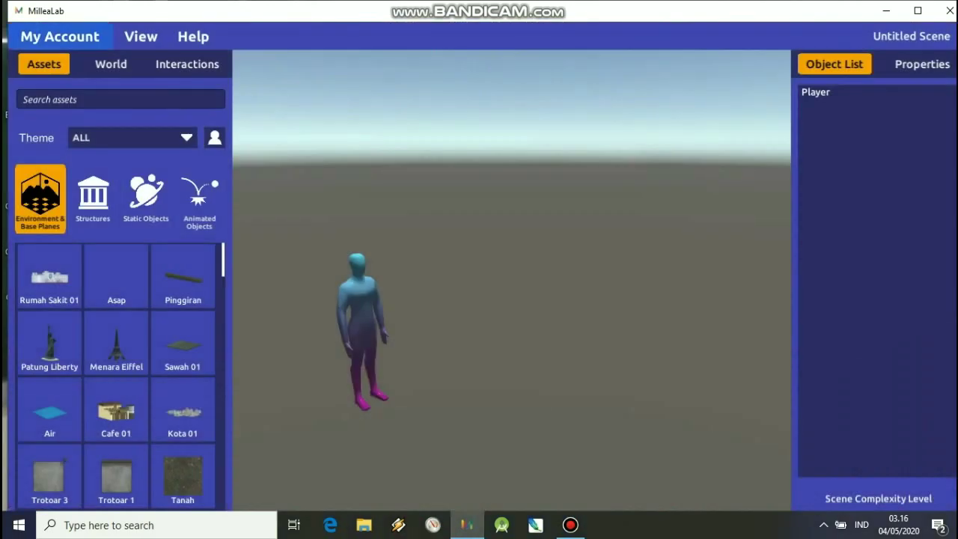
click(60, 36)
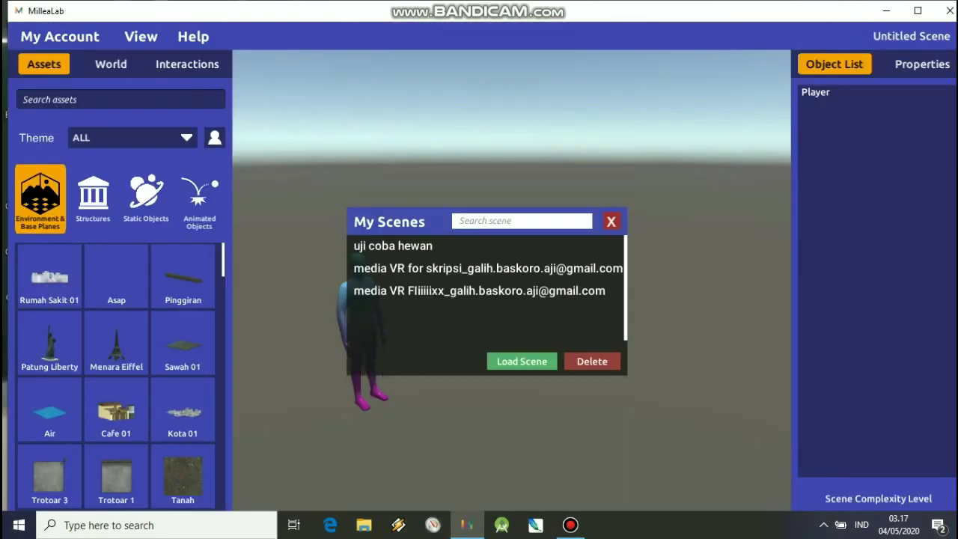
click(393, 246)
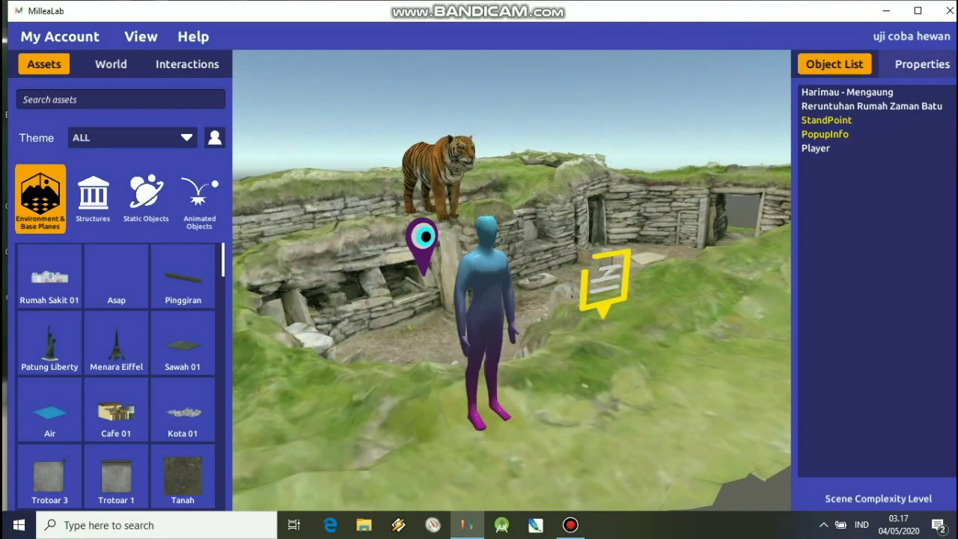
Check the tiger's properties and inspect the Stand Point, Popup Info and Player in the loaded scene
click(922, 63)
click(835, 64)
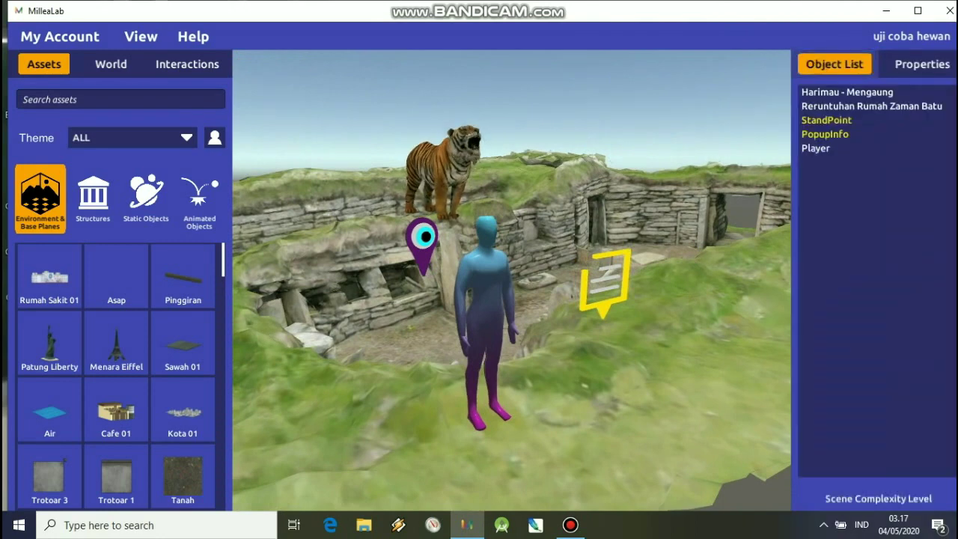
click(847, 93)
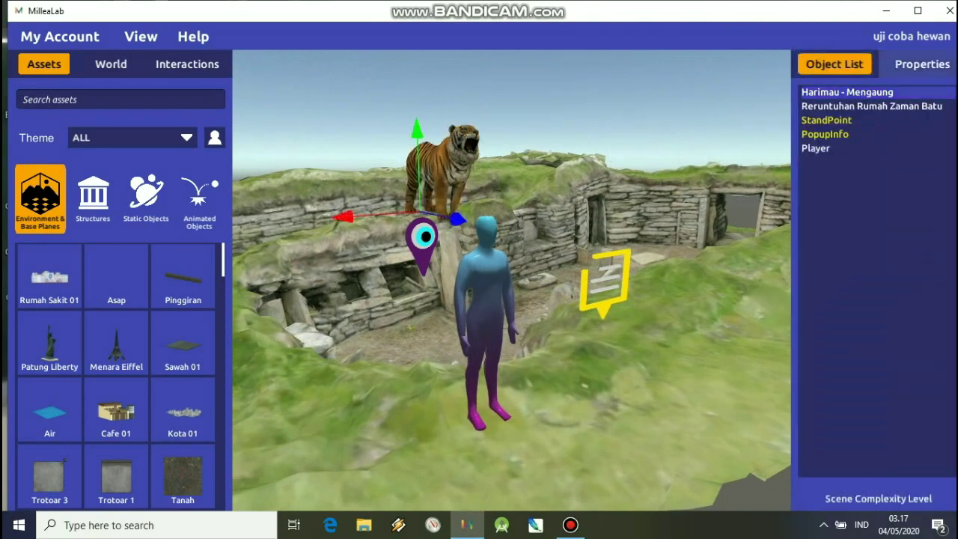
click(923, 63)
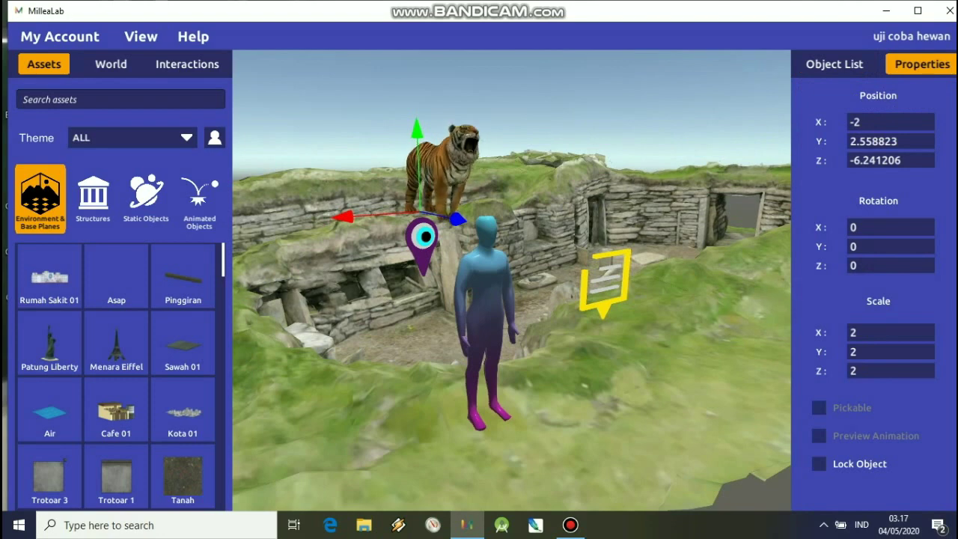
click(835, 64)
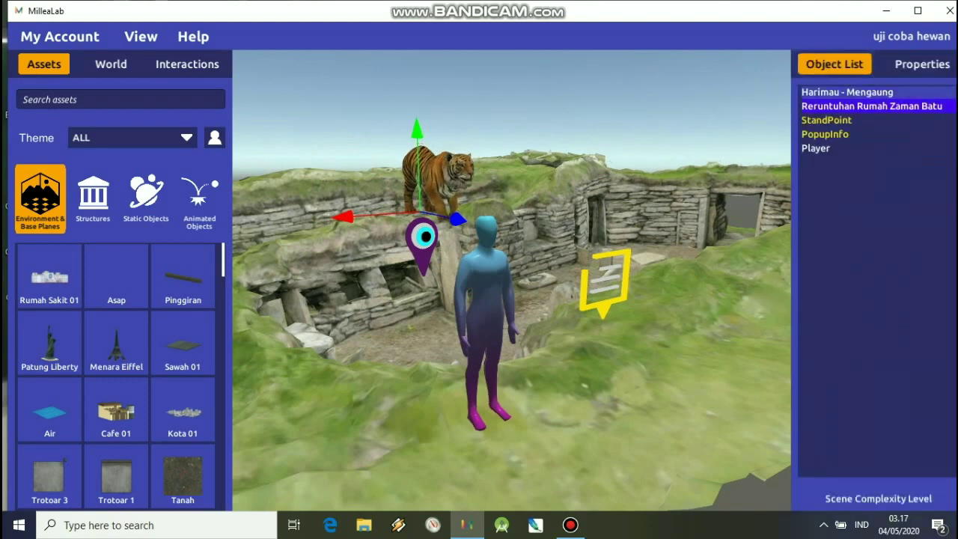
click(826, 134)
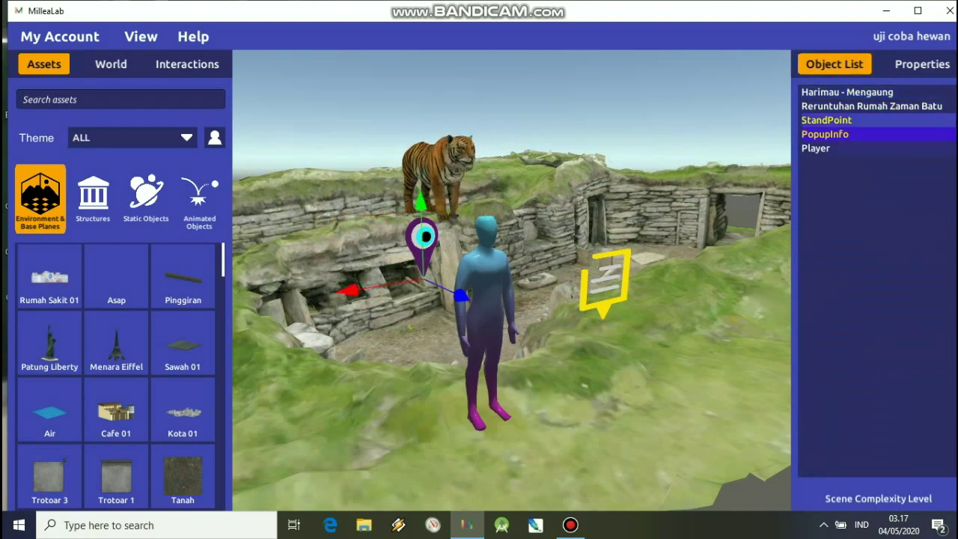
click(825, 134)
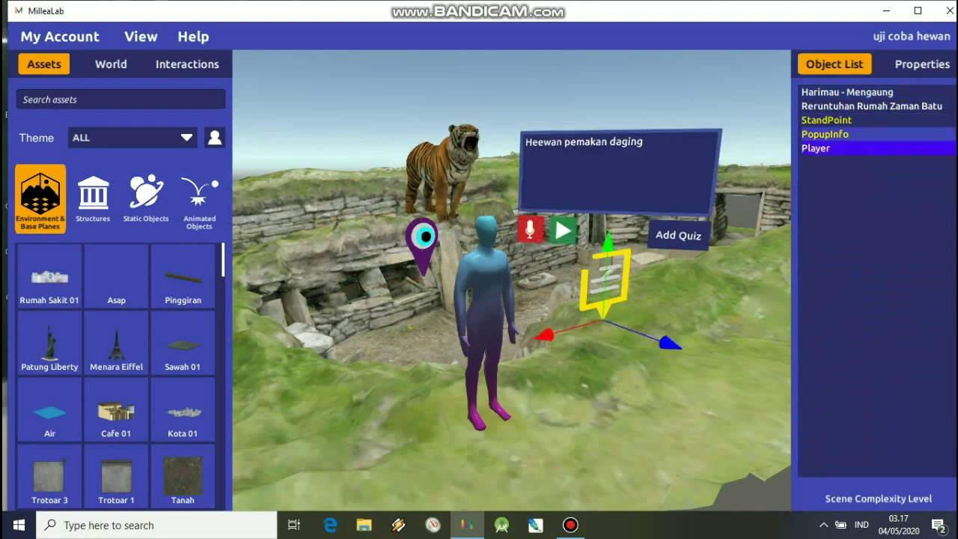
click(816, 148)
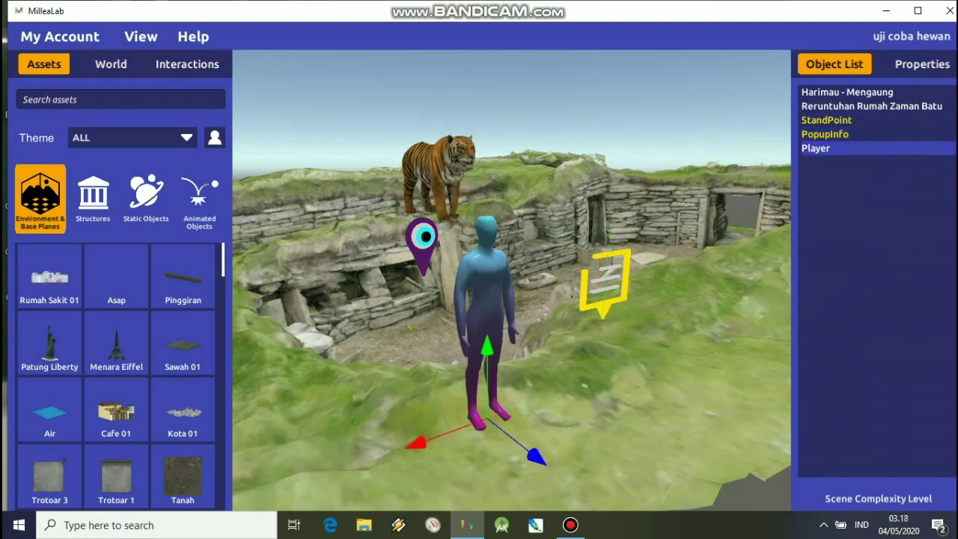
Examine the placement of the tiger, Player and interaction markers across the whole ruins, both close up and from above
key(w)
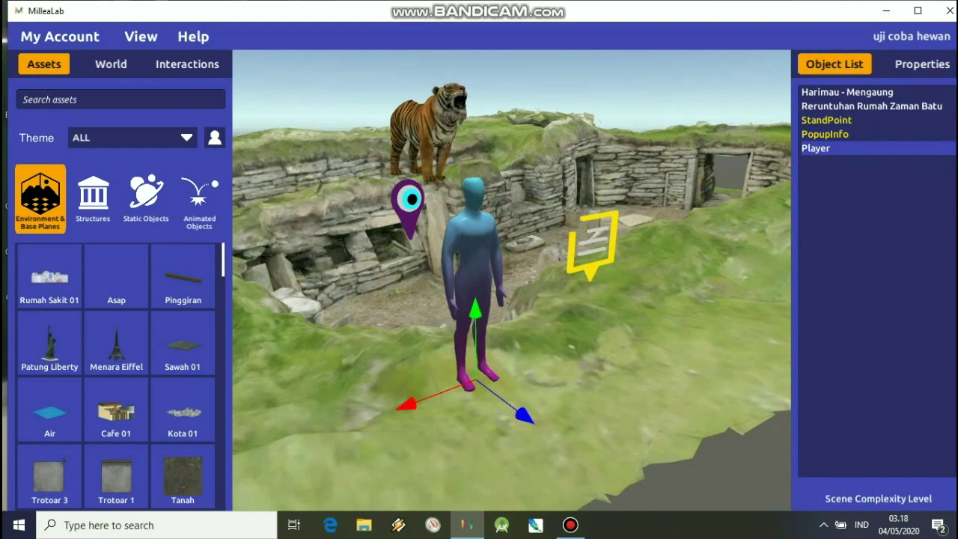
key(w)
key(w)
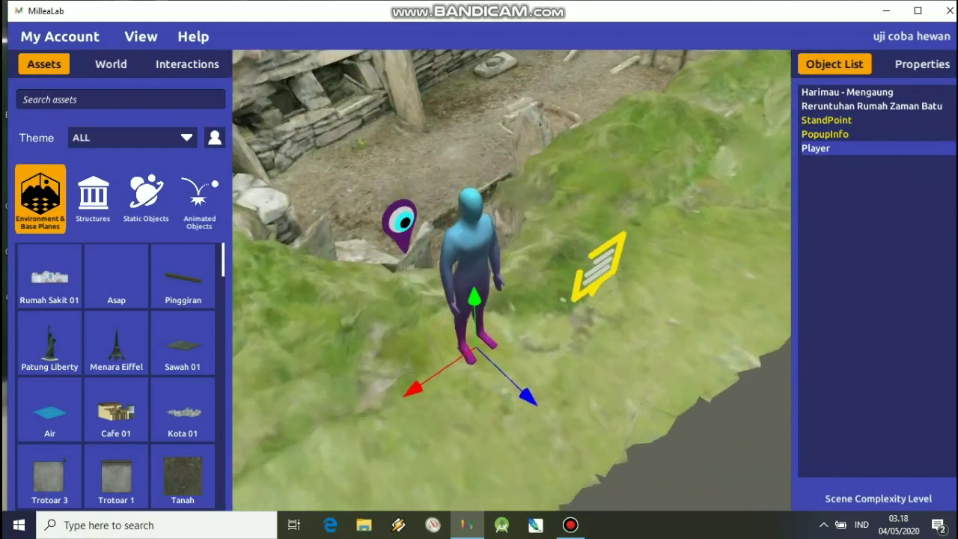
key(Escape)
key(s)
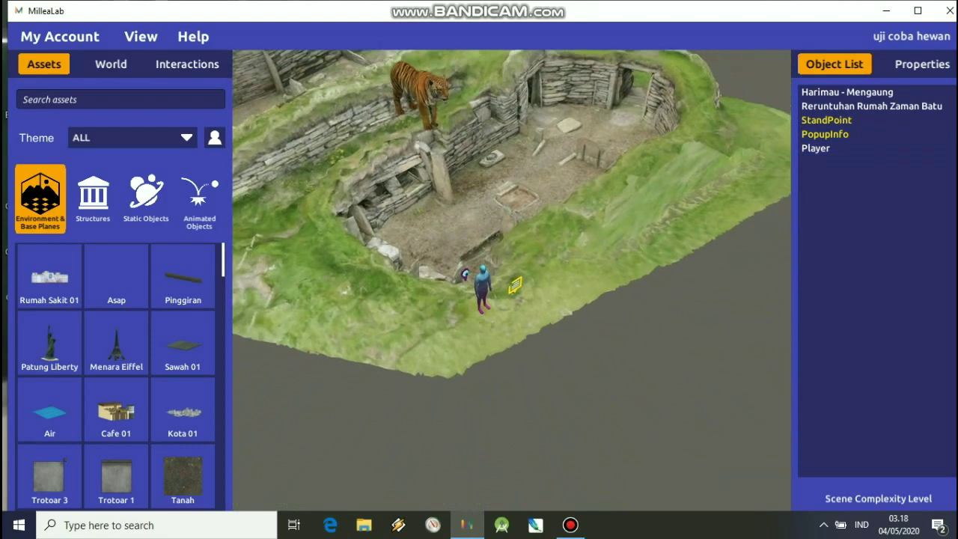
key(s)
key(w)
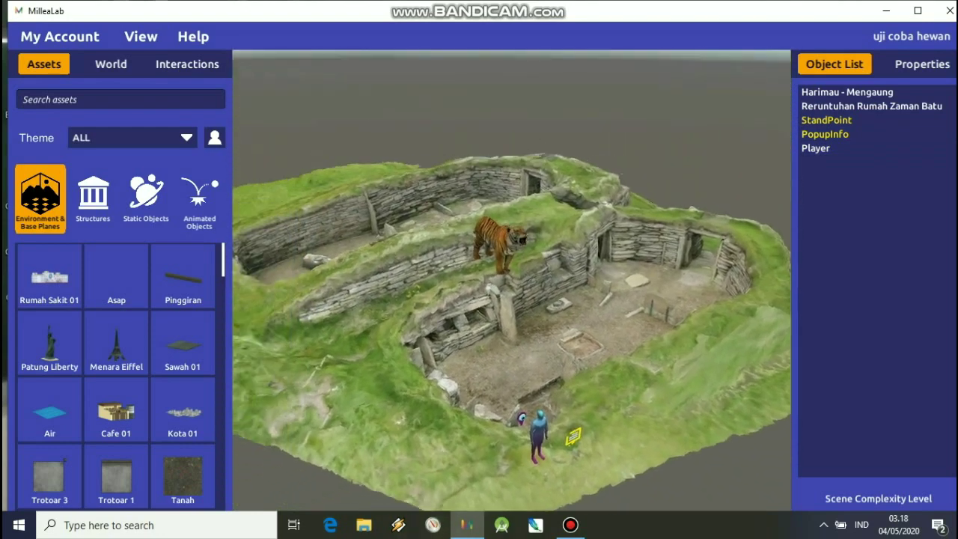
key(a)
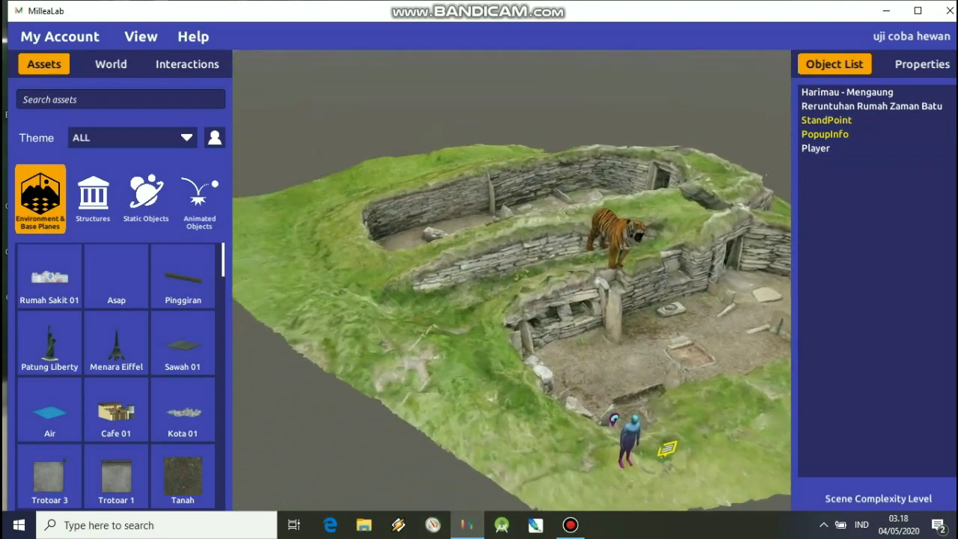
key(d)
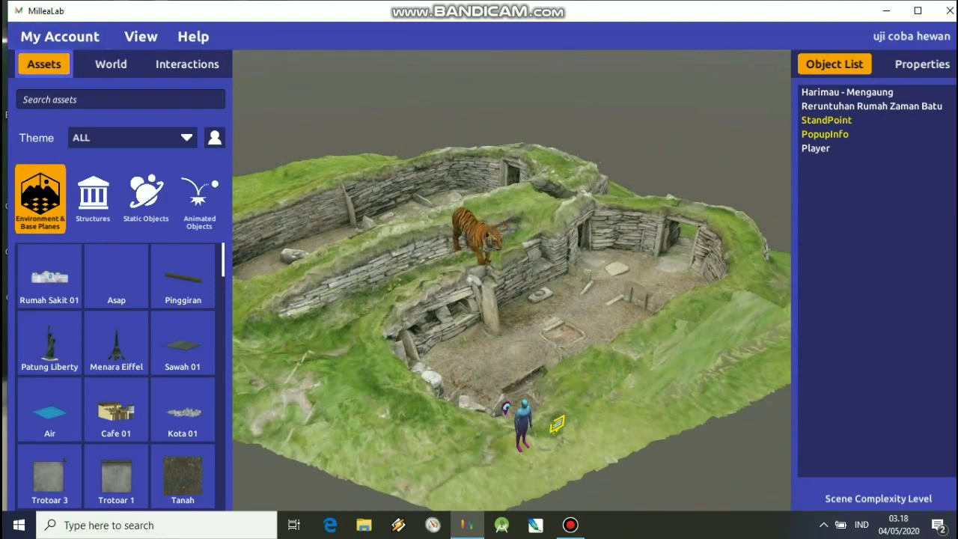
Start a new blank scene
click(60, 36)
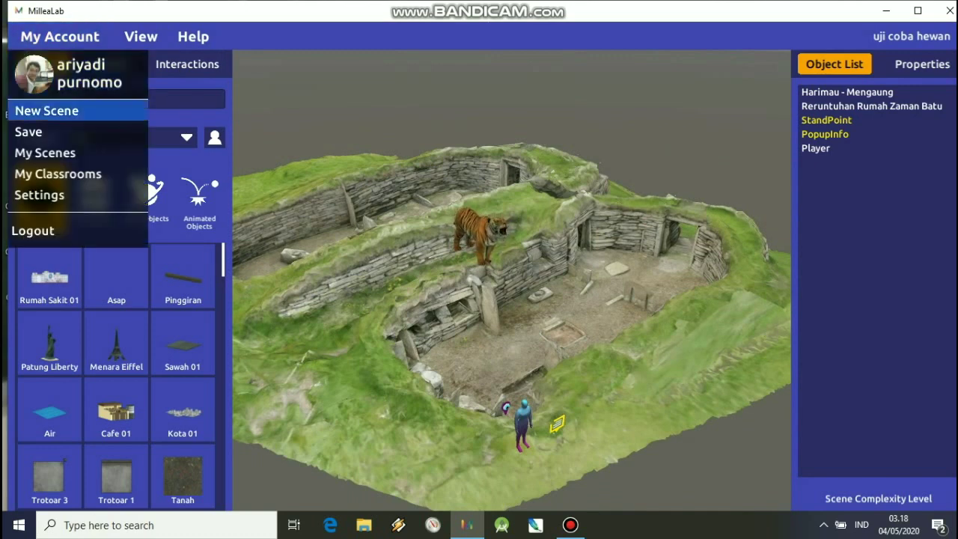
click(46, 111)
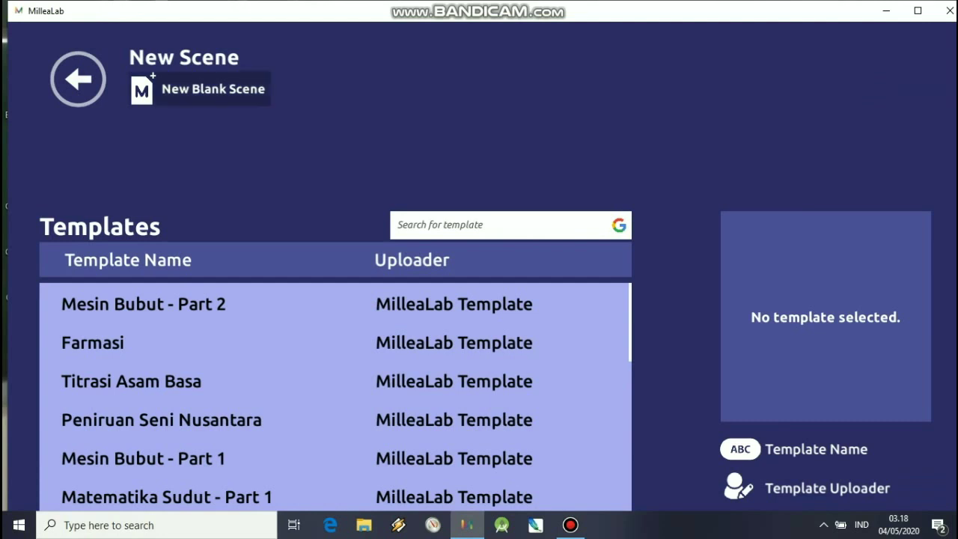
click(201, 88)
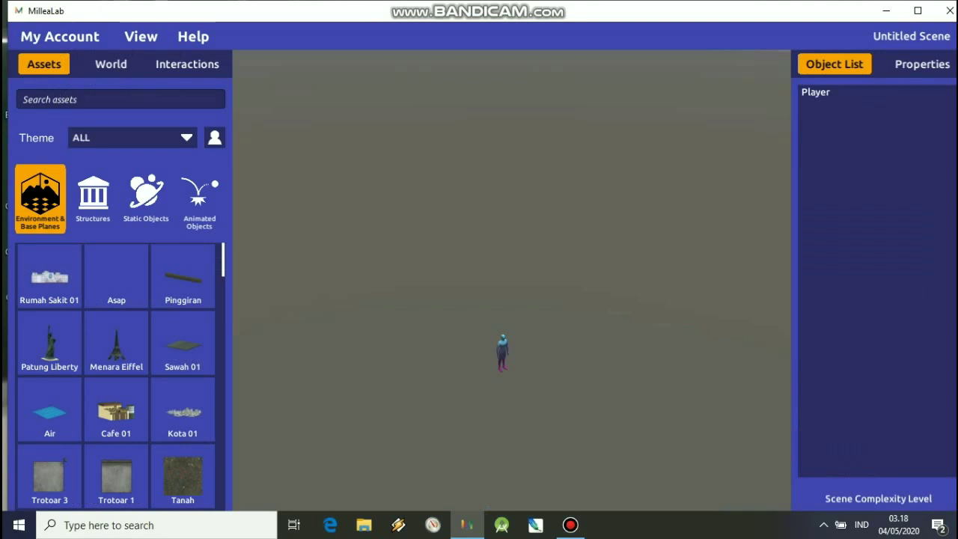
Display the World settings with the sky choices and examine the Player and the default sky in the empty scene
click(111, 63)
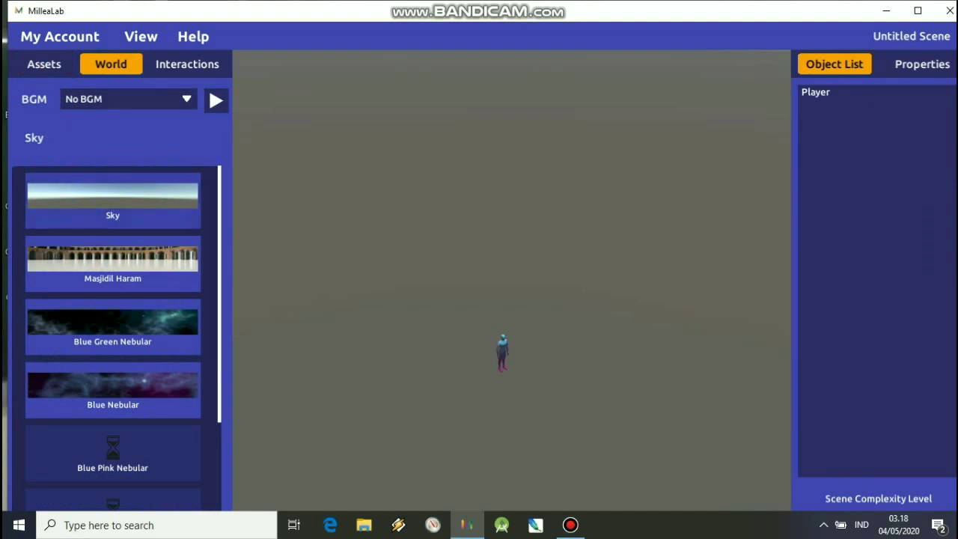
key(w)
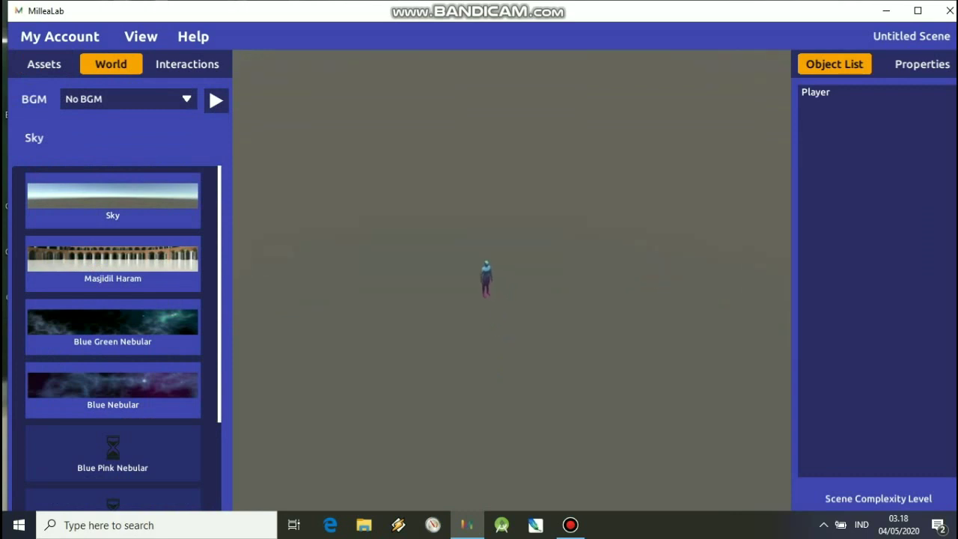
key(w)
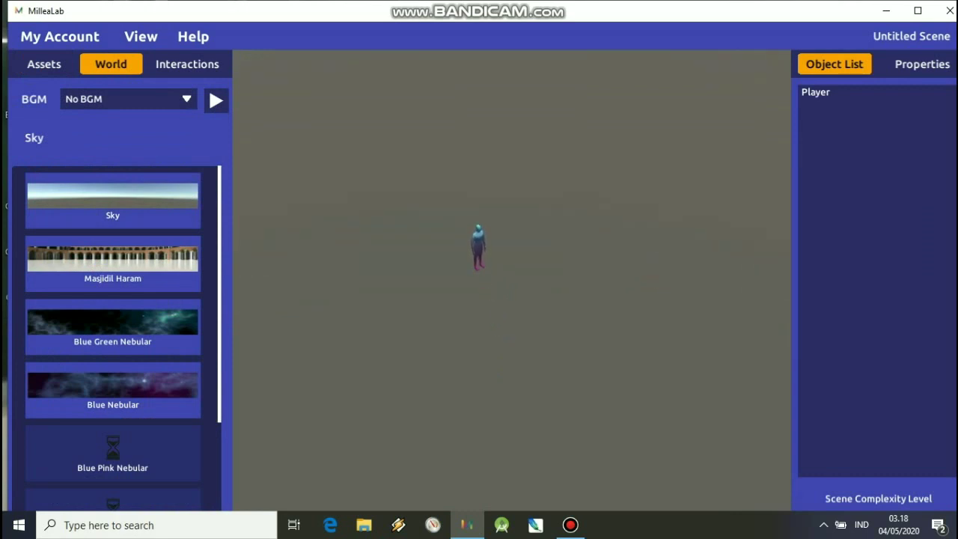
key(w)
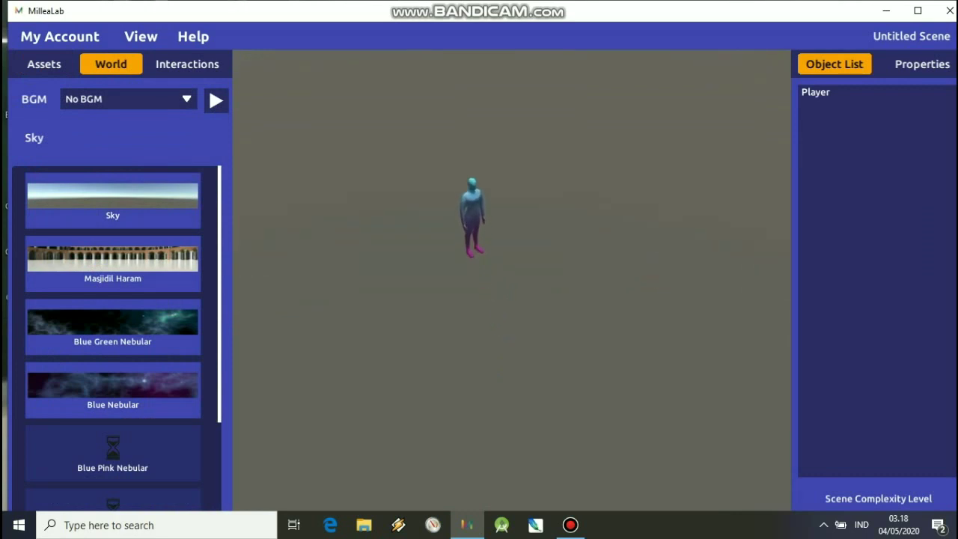
key(Up)
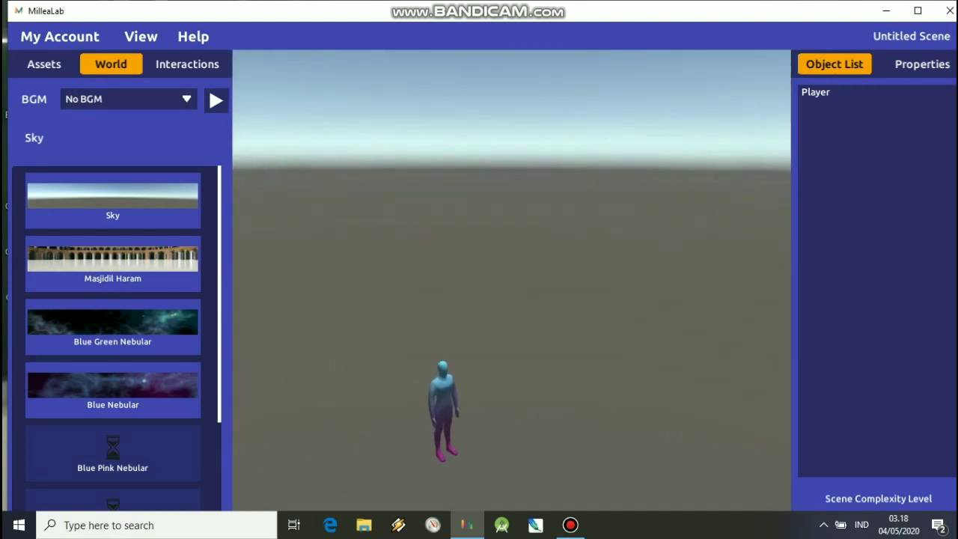
Close MilleaLab and switch to the Bandicam recorder
right_click(485, 7)
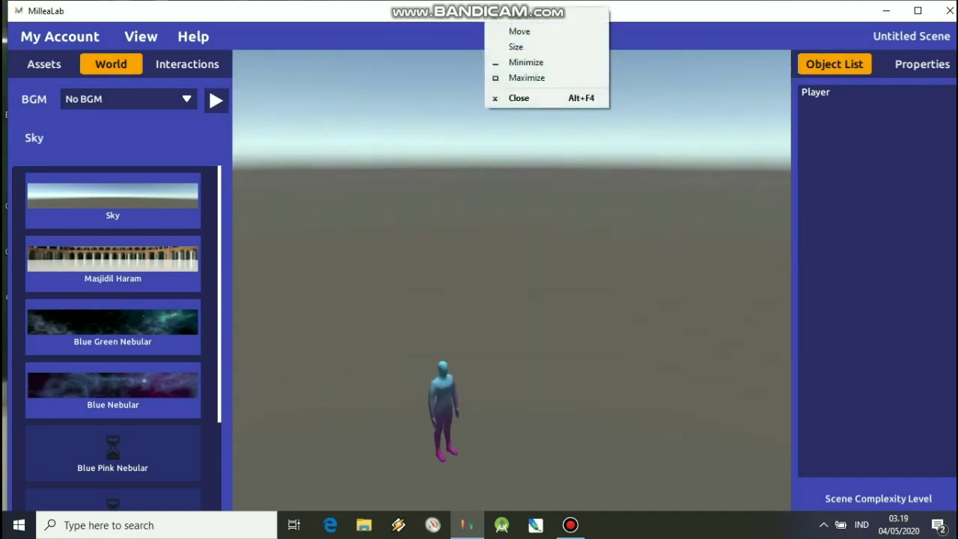
key(Escape)
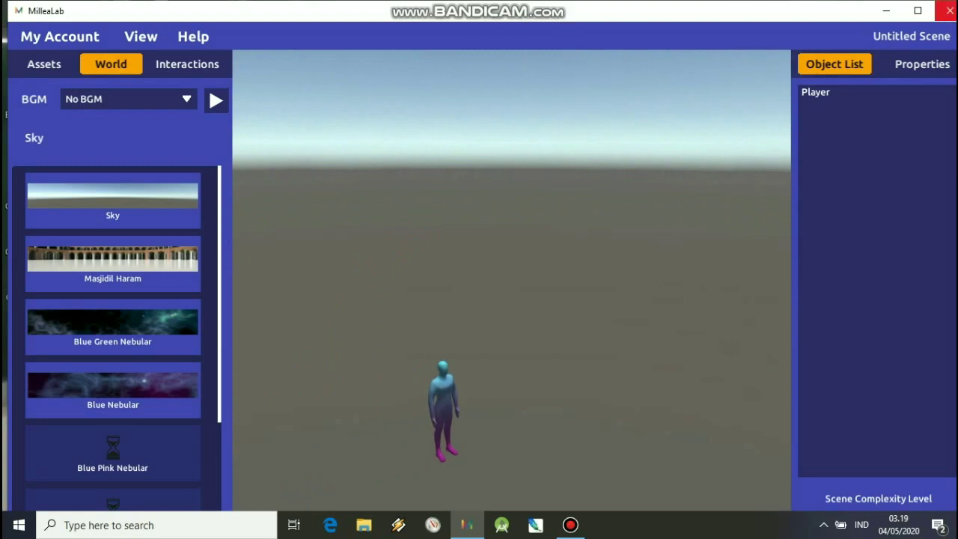
click(950, 10)
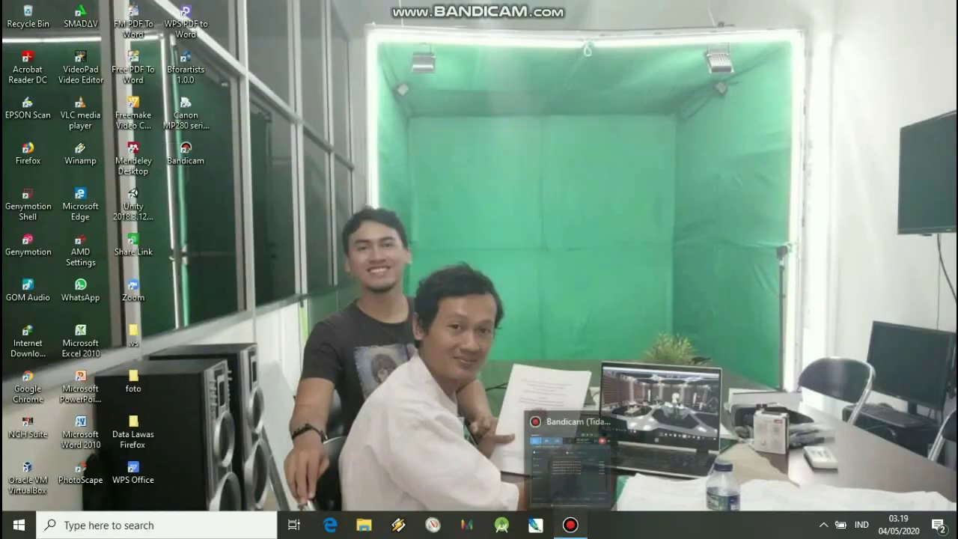
click(570, 524)
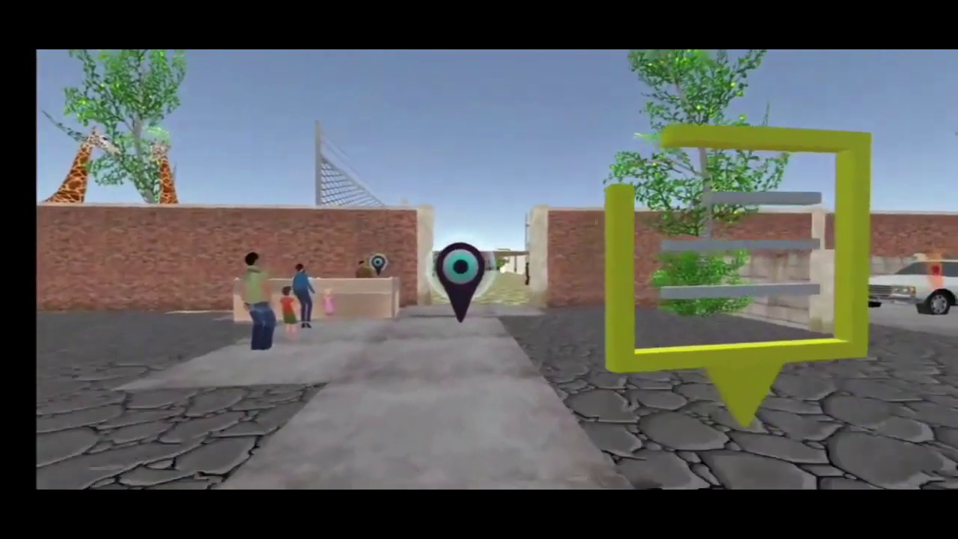
In the zoo scene of the VR viewer, raise the media volume and answer the omnivore quiz question with "Tumbuhan dan Daging"
key(XF86AudioRaiseVolume)
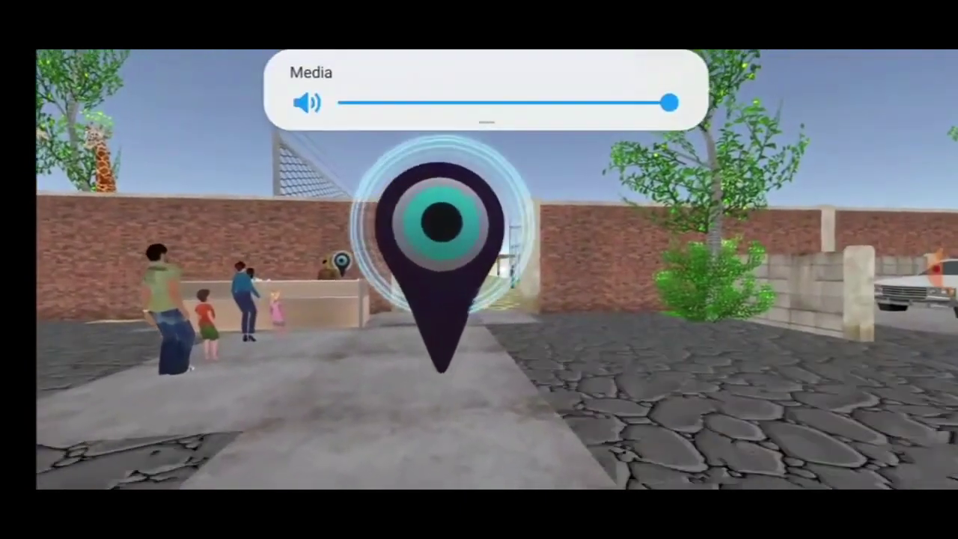
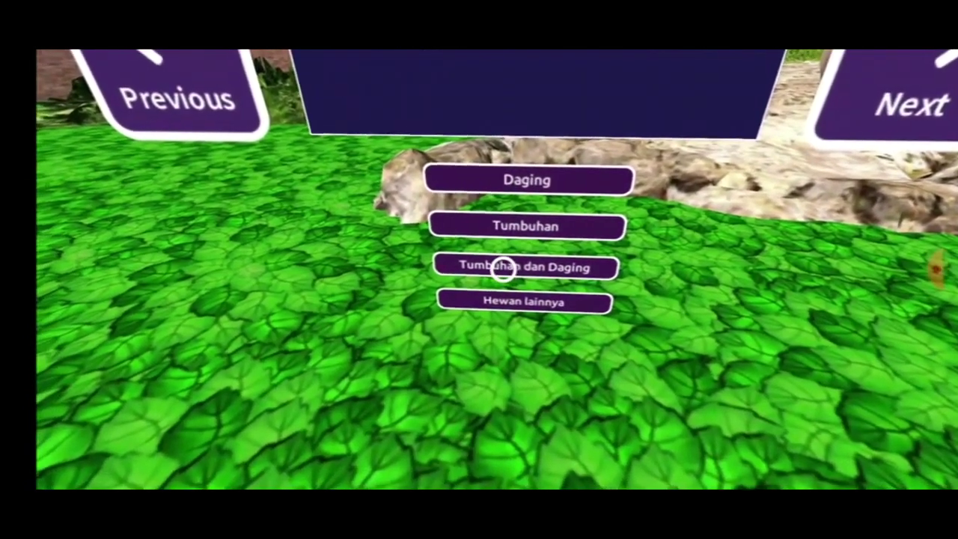
click(503, 267)
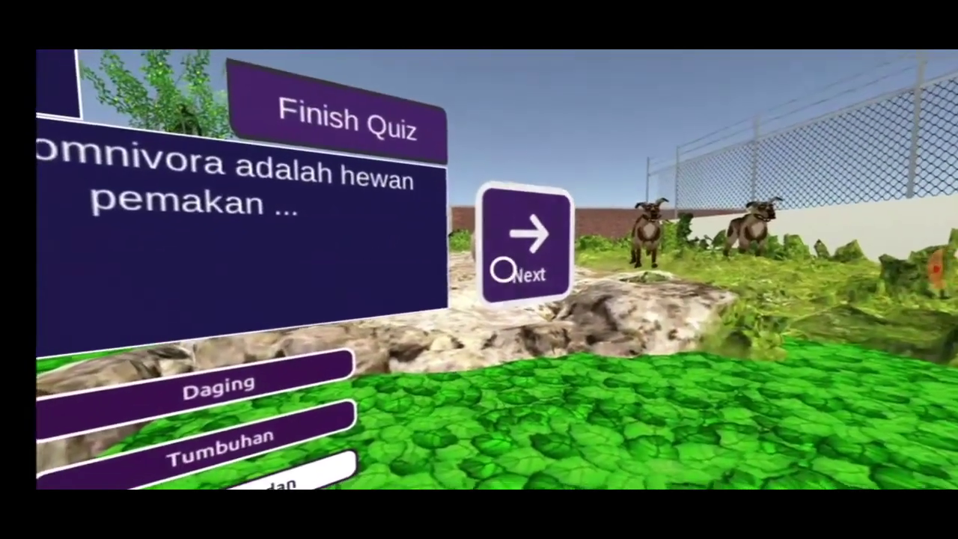
click(503, 267)
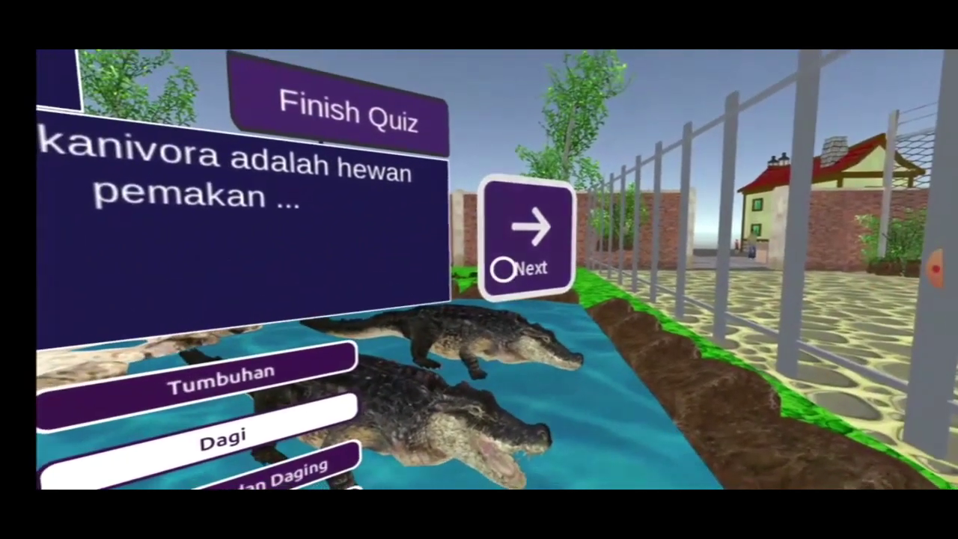
Move past the carnivore question, finish the quiz with confirmation, and dismiss the score message
click(503, 269)
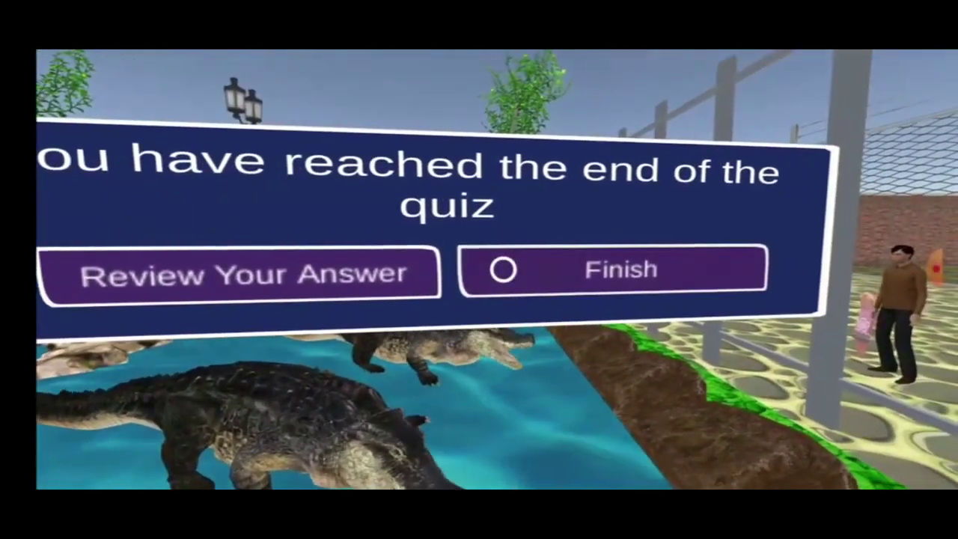
click(503, 269)
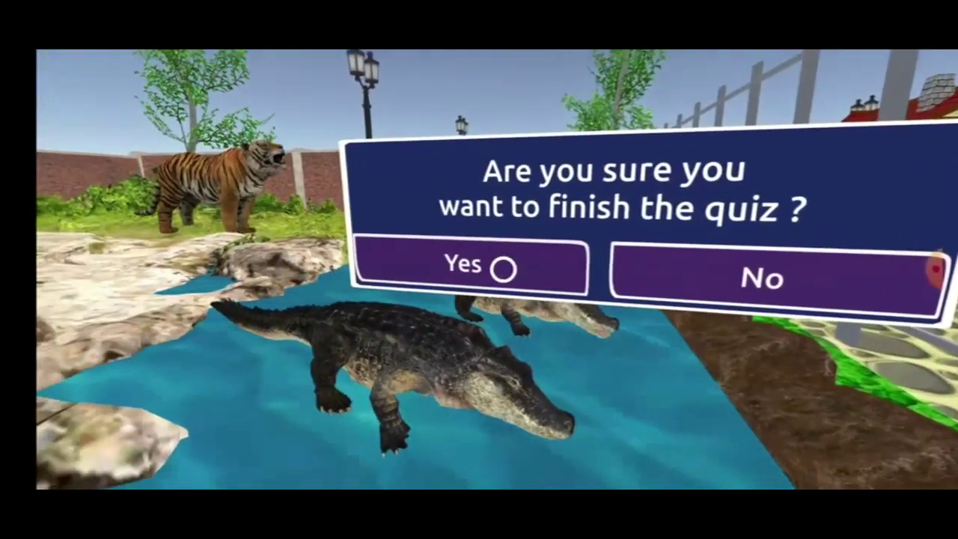
click(503, 266)
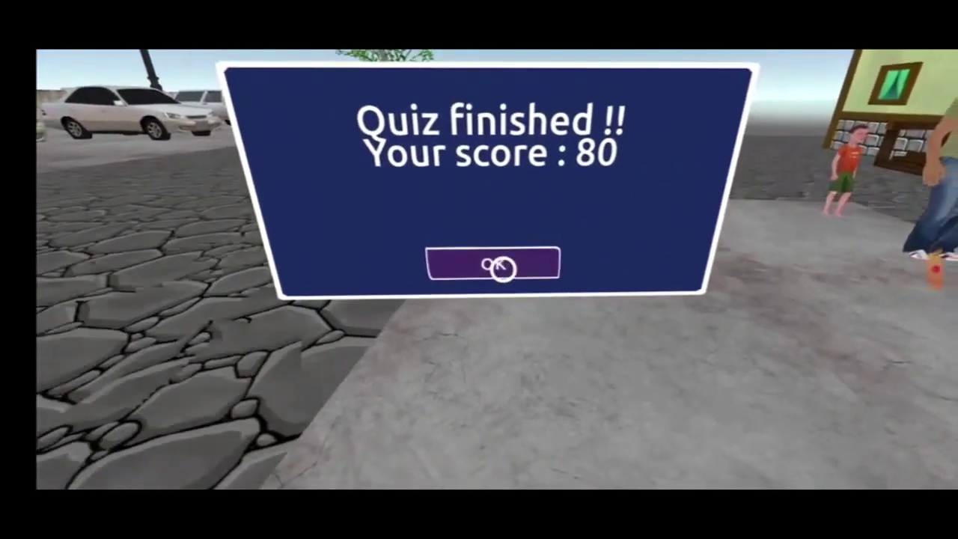
click(503, 269)
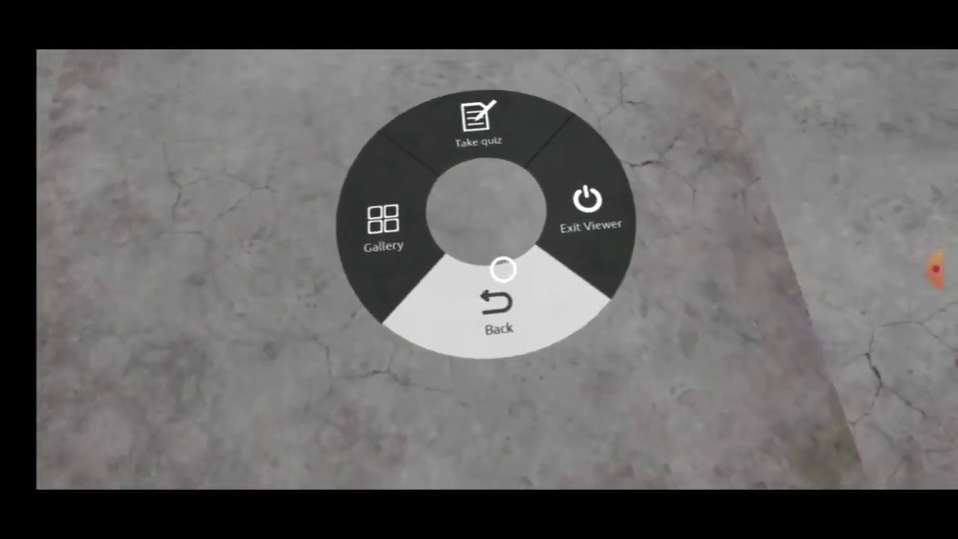
Close the viewer's radial menu and reopen it to reach Exit Viewer
click(502, 267)
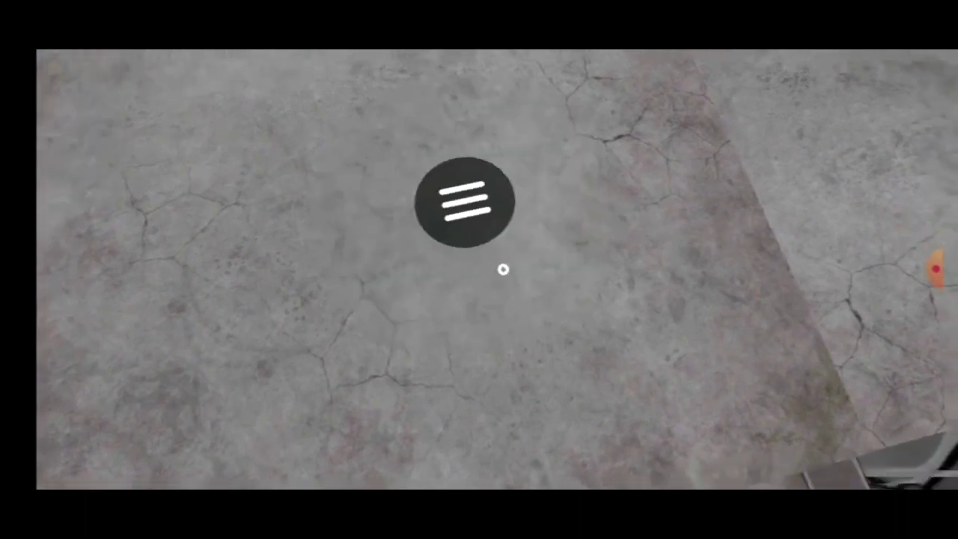
click(502, 268)
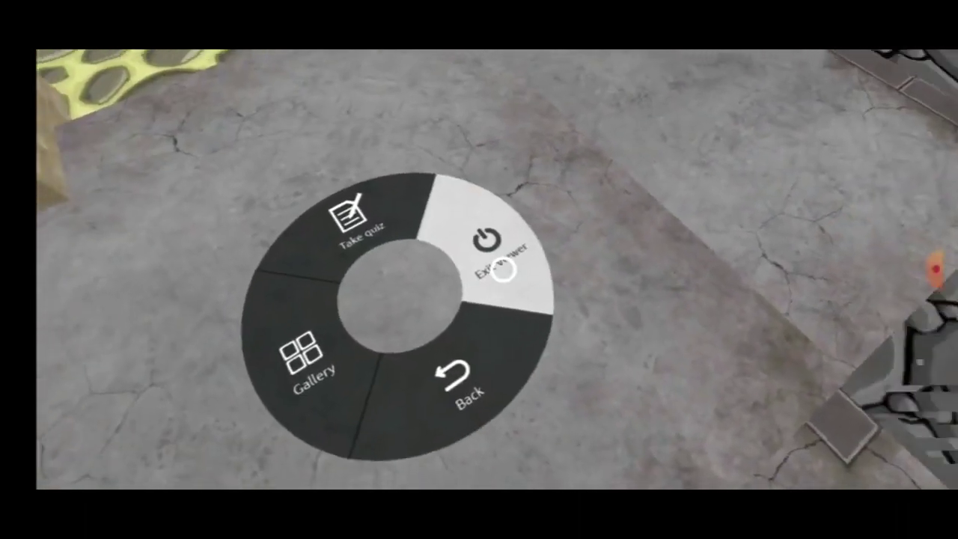